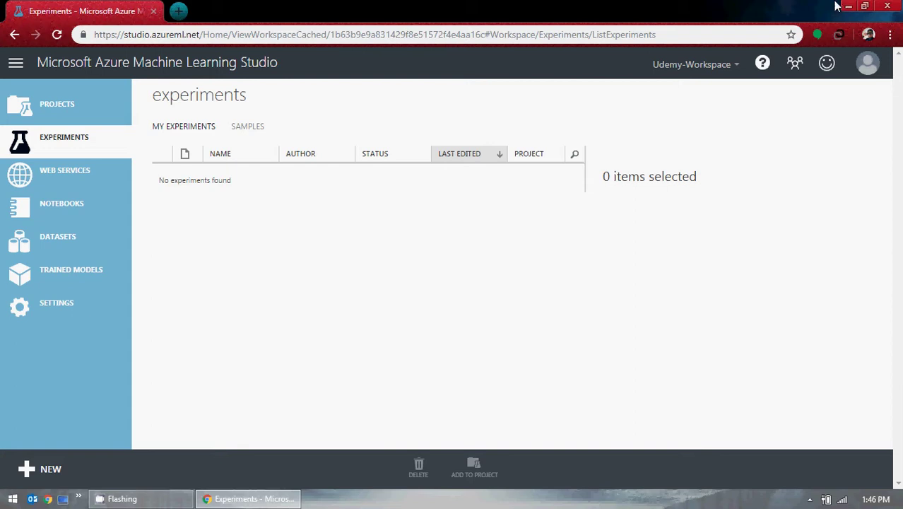
- Check the Lecture - 3 folder in Stored Data under Class and 08. Azure Machine Learning Studio, and return to the browser
left_click(847, 5)
double_click(115, 138)
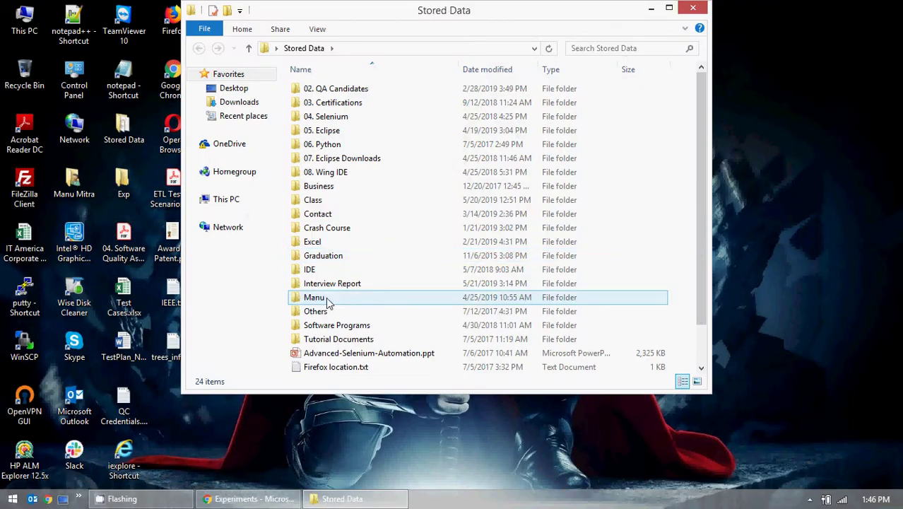
double_click(324, 201)
double_click(369, 175)
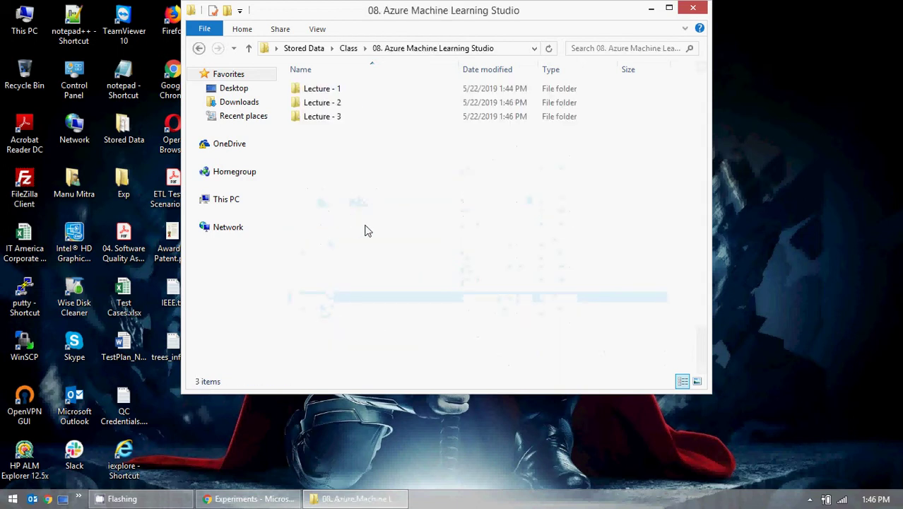
left_click(345, 121)
double_click(345, 121)
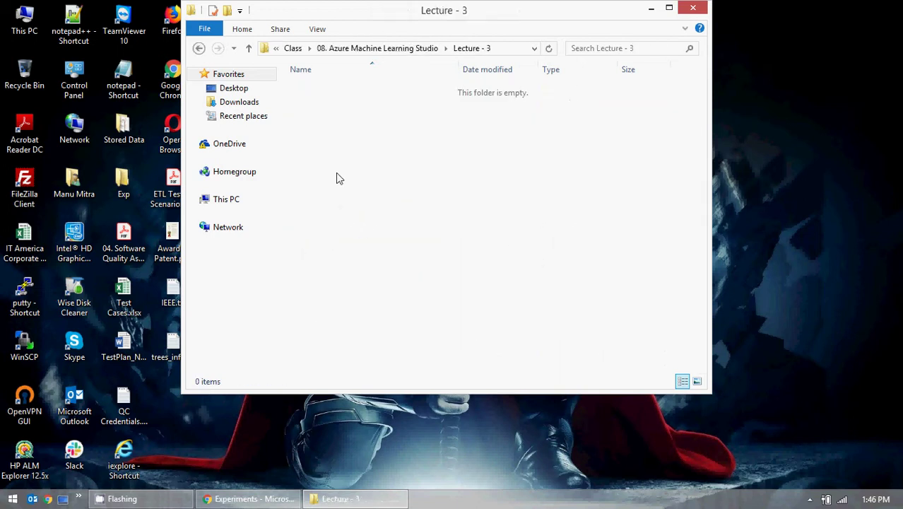
left_click(693, 8)
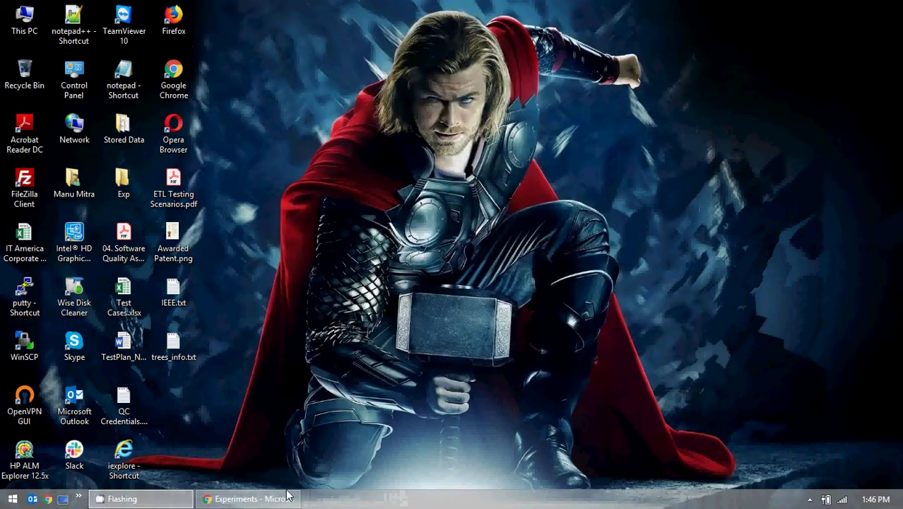
left_click(261, 499)
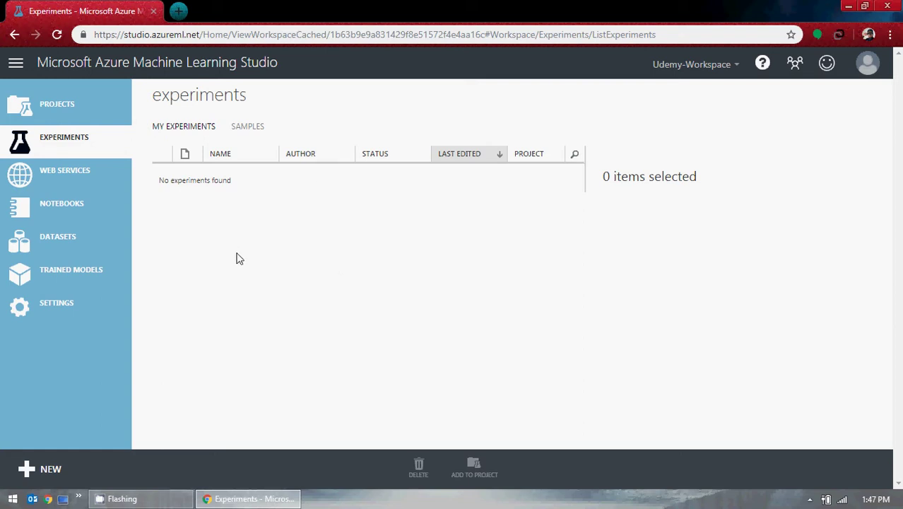
- View the workspace's projects list and go back to the experiments list
left_click(75, 115)
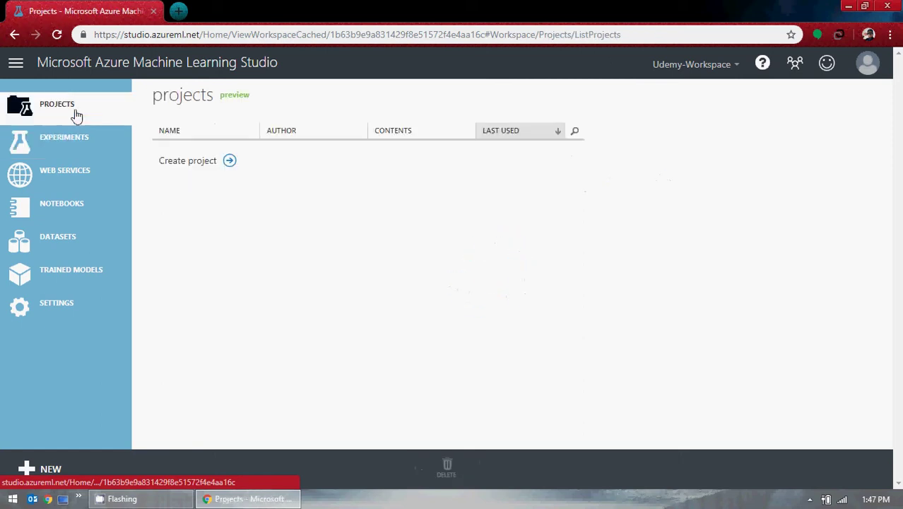
left_click(177, 166)
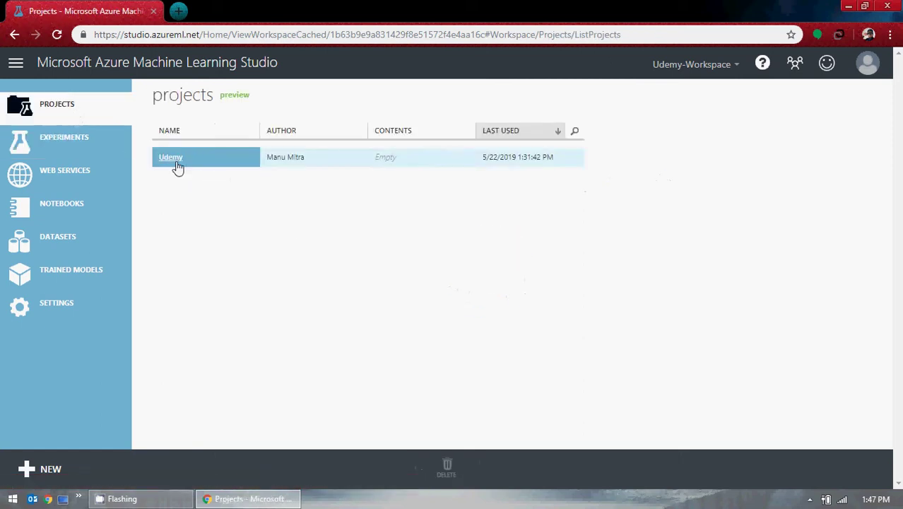
left_click(62, 145)
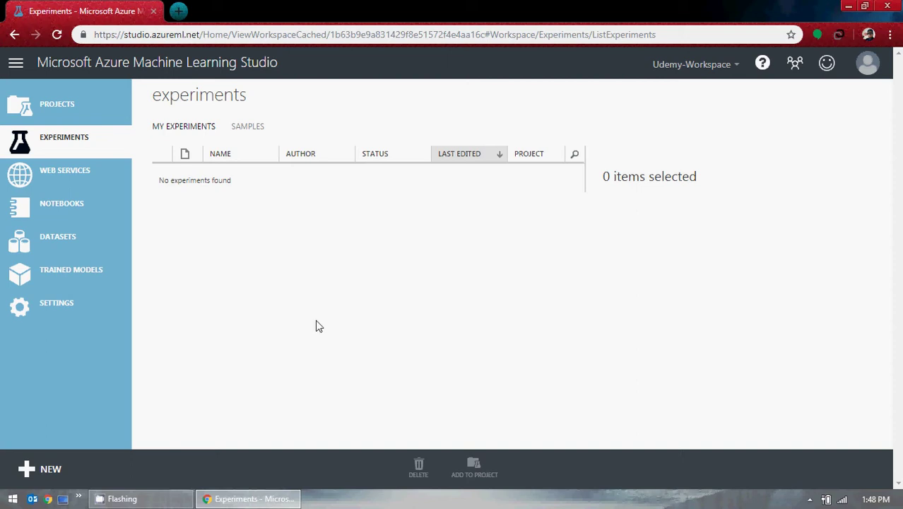
- Create a new experiment from the Experiment Tutorial template and have the guide add the Adult Census Income dataset
left_click(36, 480)
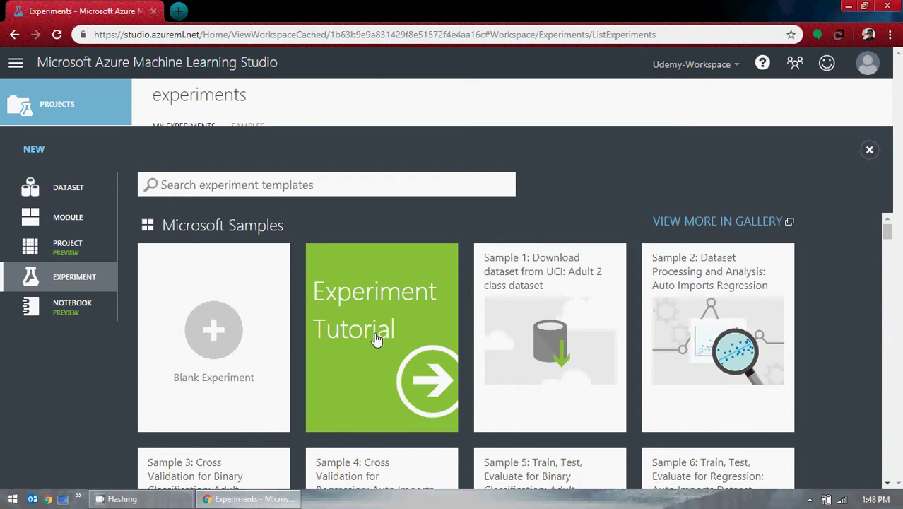
left_click(377, 339)
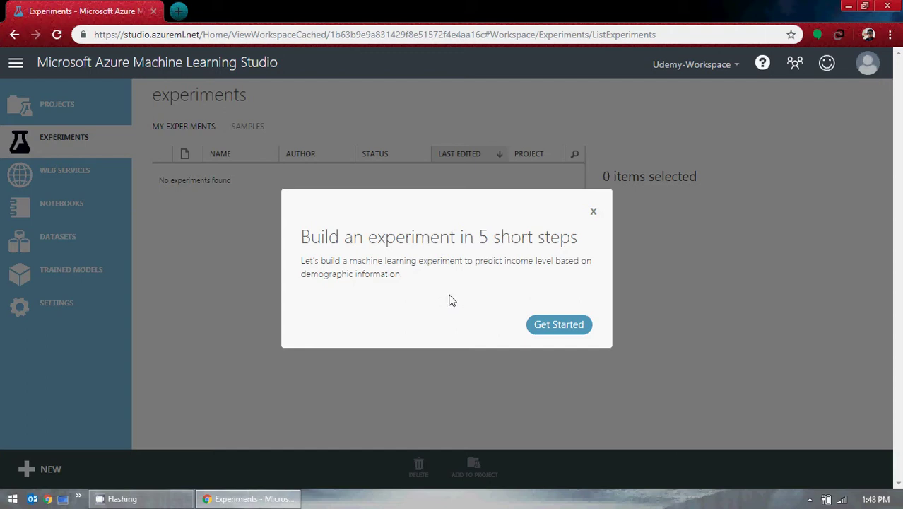
left_click(556, 325)
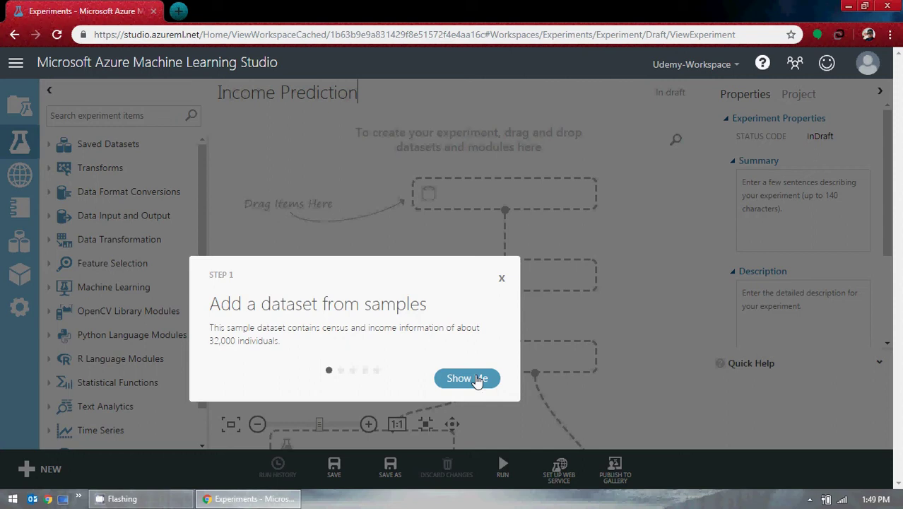
left_click(477, 379)
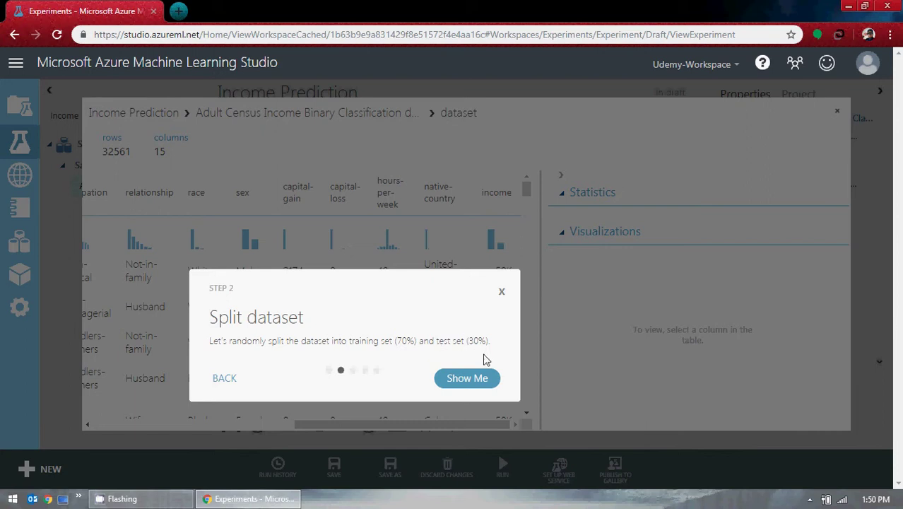
- Have the guide split the dataset 70/30 and train a Two-Class Boosted Decision Tree with income as the label column
left_click(470, 383)
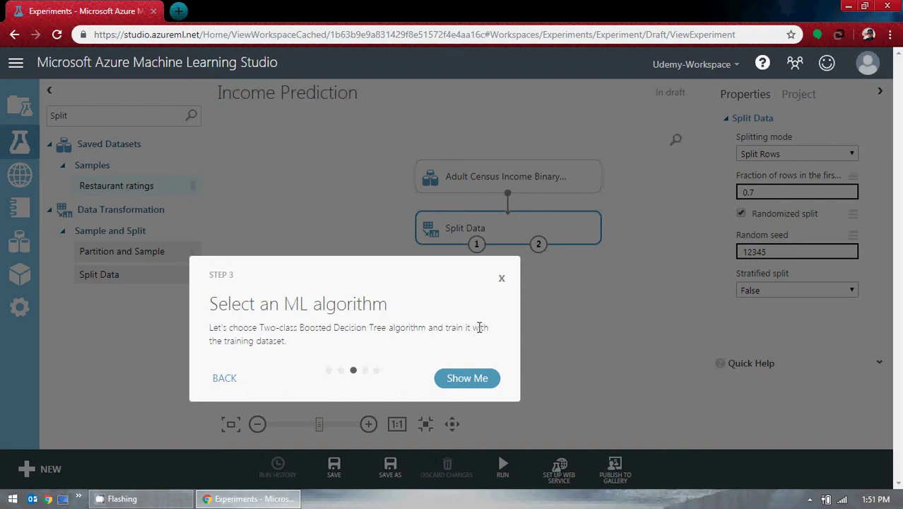
left_click(479, 382)
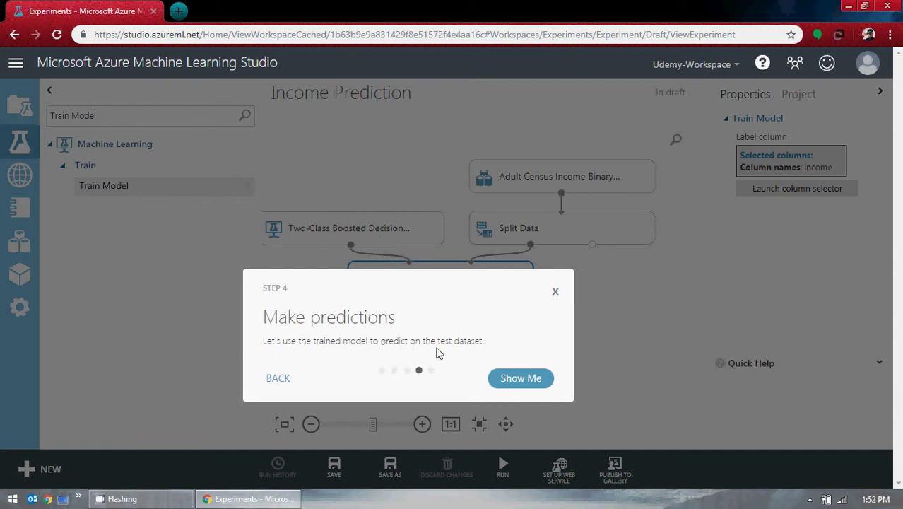
- Have the guide add Score Model and Evaluate Model to the experiment and run it
left_click(524, 380)
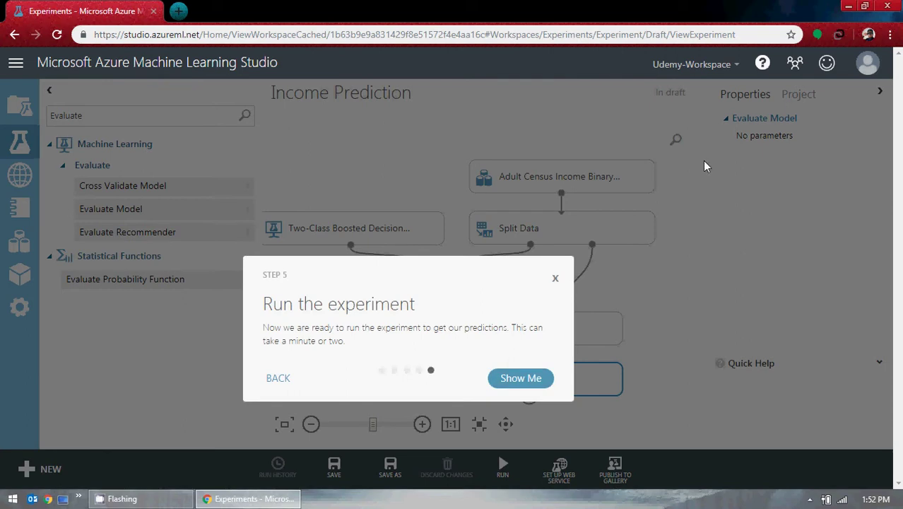
left_click(522, 377)
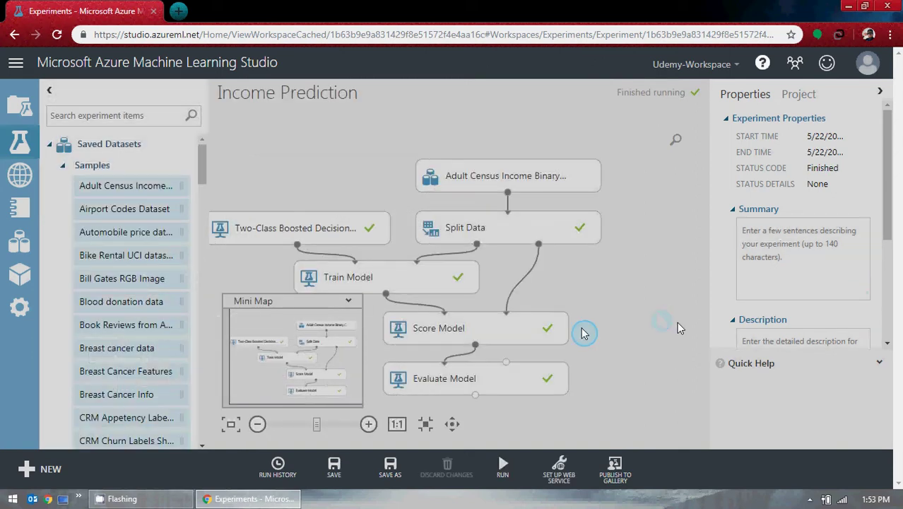
- Visualize the Score Model's scored dataset and examine its Scored Labels and Scored Probabilities columns
right_click(476, 346)
left_click(543, 422)
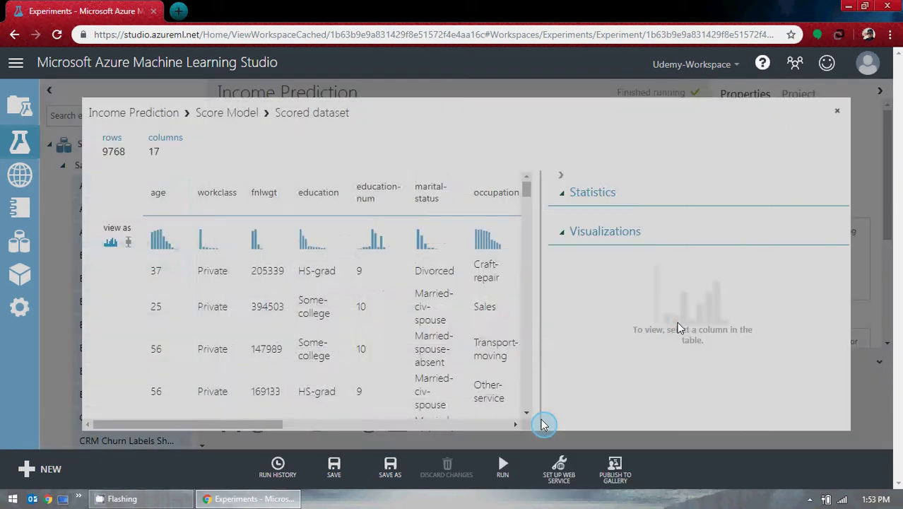
left_click_drag(219, 424, 345, 424)
scroll(433, 212, "right", 5)
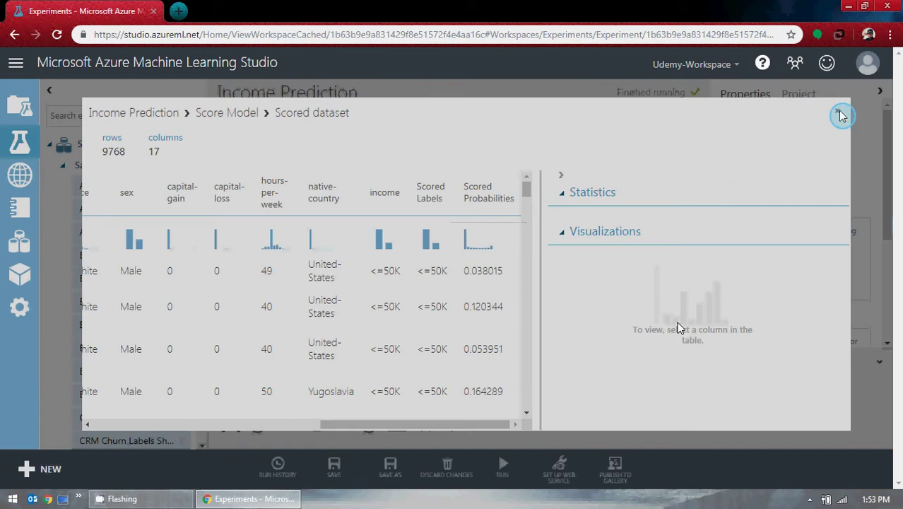
left_click(836, 111)
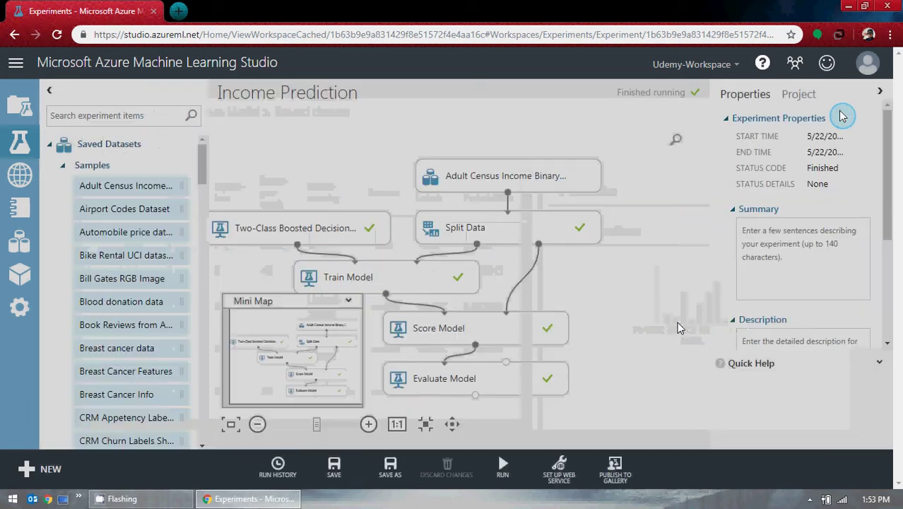
- Visualize the Evaluate Model output and examine the ROC curve, accuracy metrics and score bin table
right_click(476, 396)
left_click(543, 422)
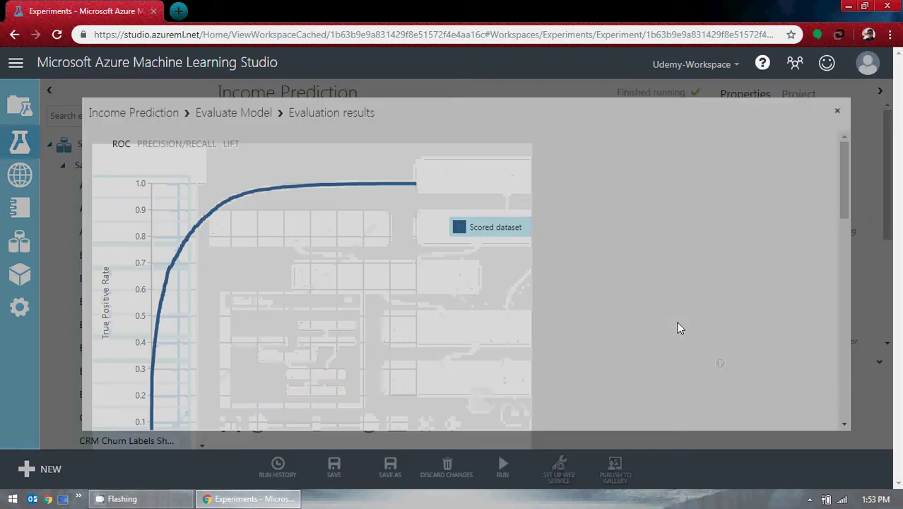
scroll(677, 325, "down", 3)
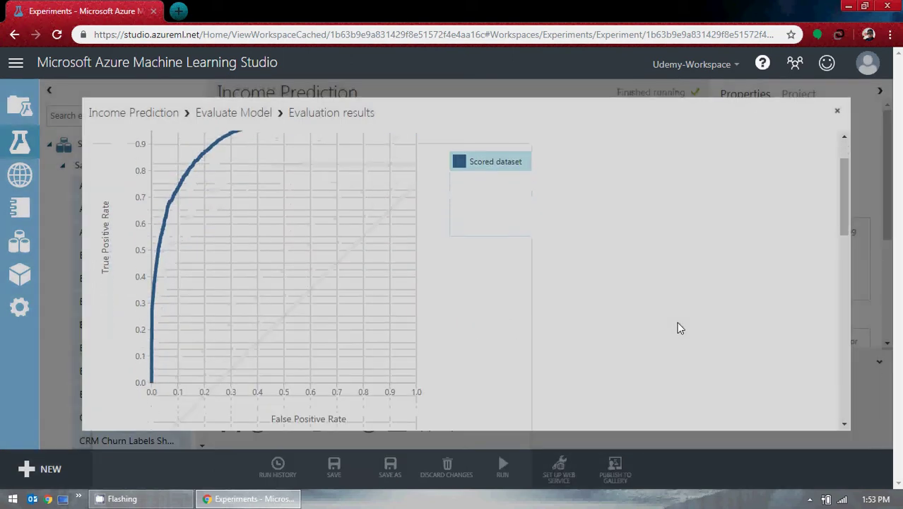
scroll(677, 322, "down", 8)
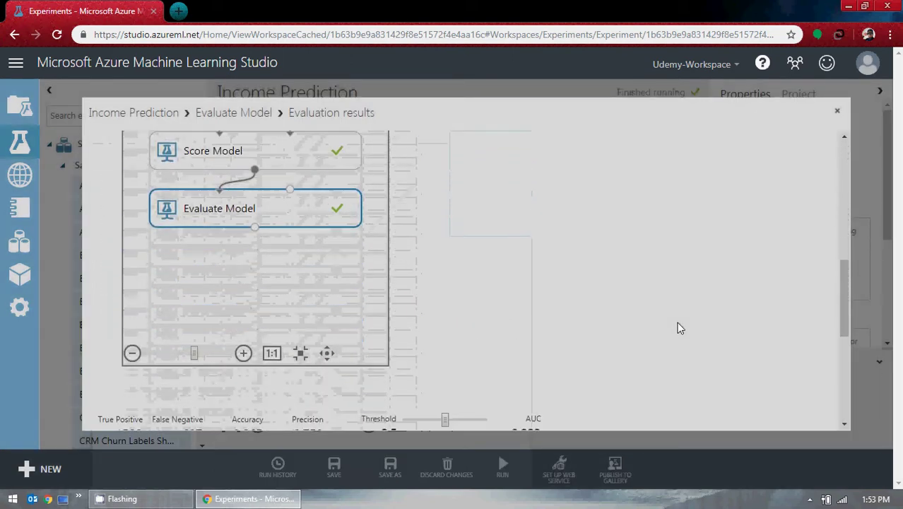
scroll(677, 325, "down", 5)
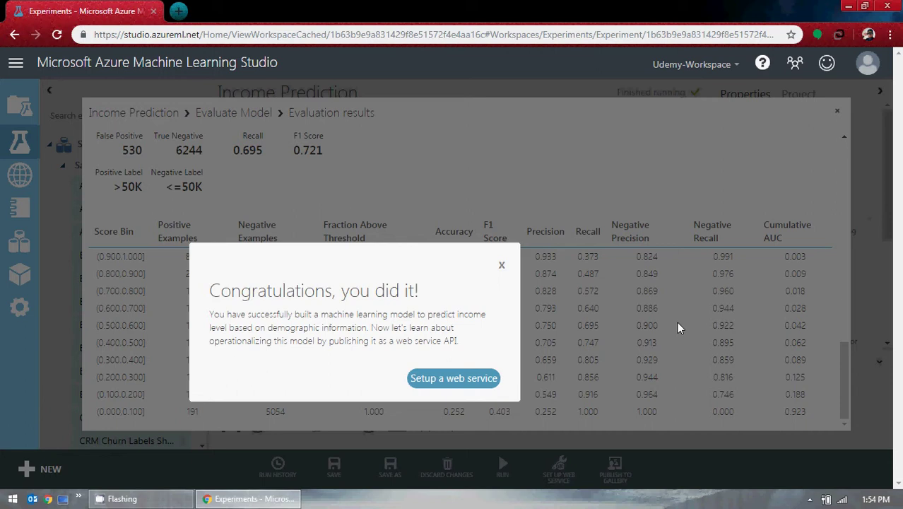
- Set up a web service from the trained model and follow the guide's introduction to the predictive experiment
left_click(463, 379)
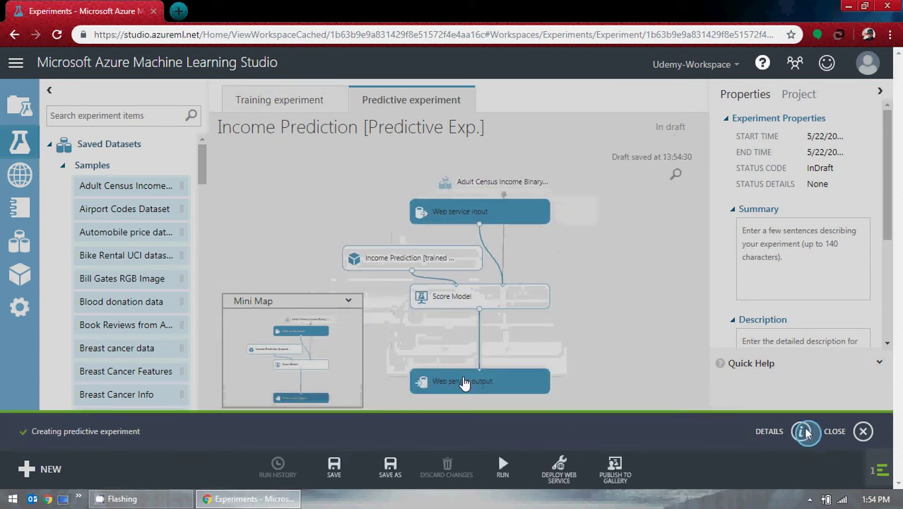
left_click(862, 431)
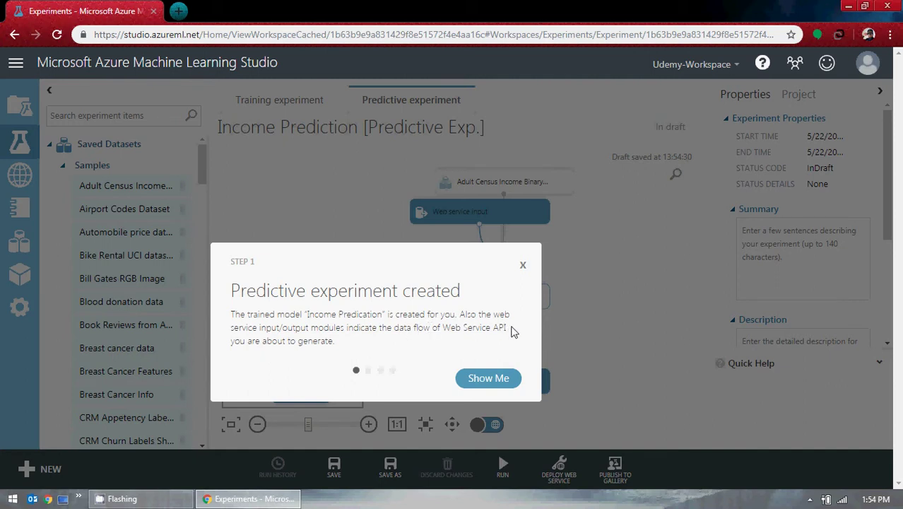
left_click(495, 380)
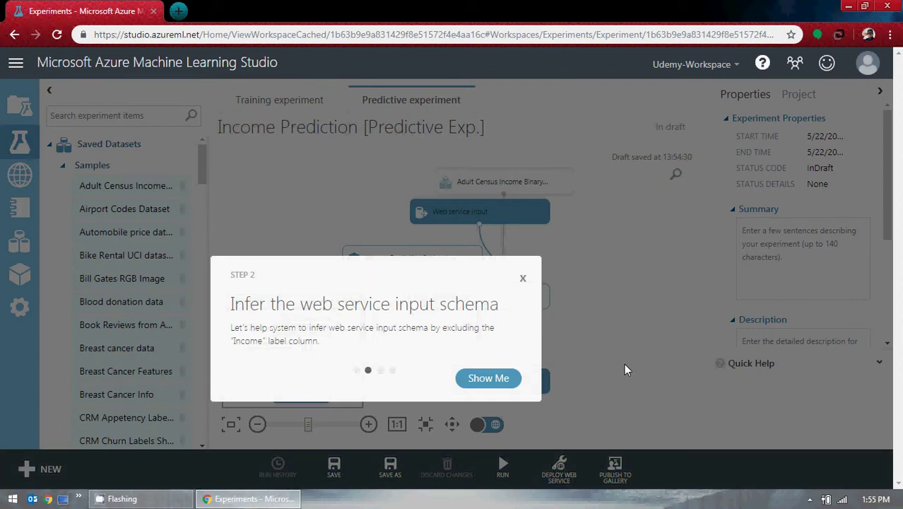
- Have the guide exclude income from the web service input, limit the output to scored labels and probabilities, and run the predictive experiment
left_click(489, 382)
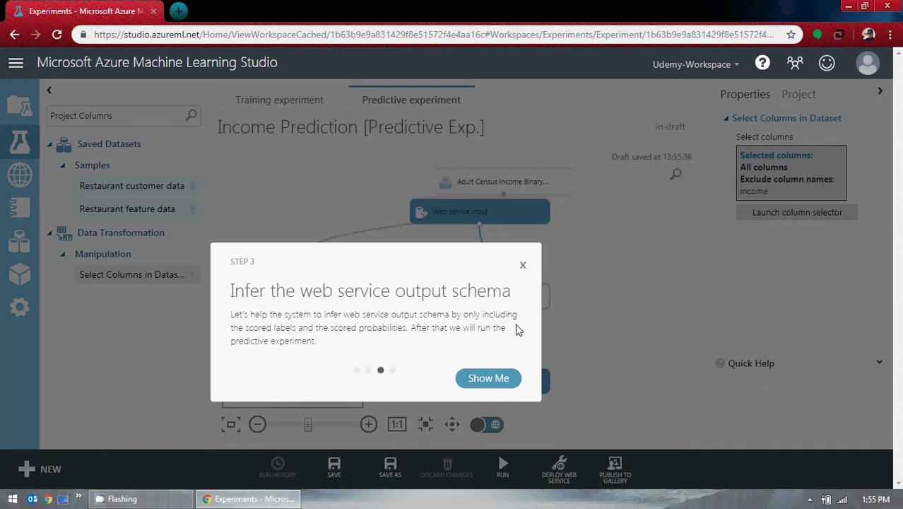
left_click(506, 379)
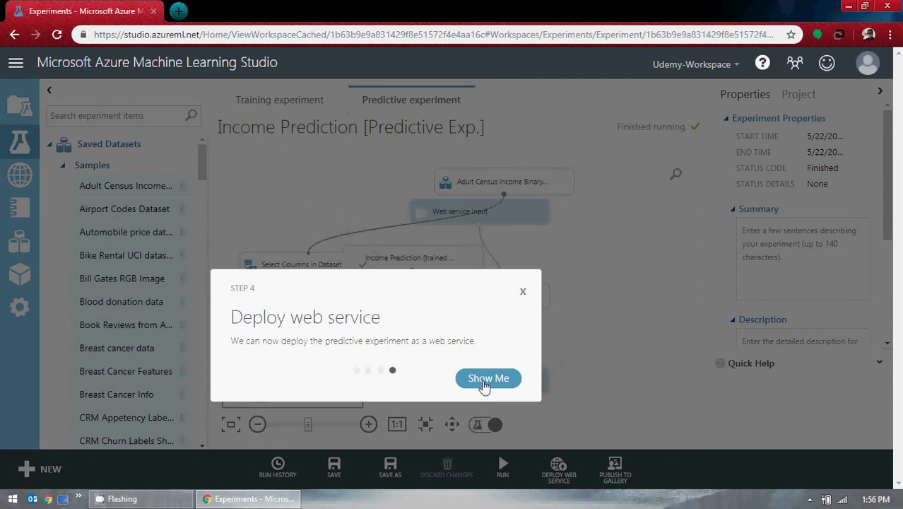
- Deploy the predictive experiment as a web service and test it with the sample record: capital-gain 1000, capital-loss 0, 40 hours-per-week, United-States
left_click(485, 384)
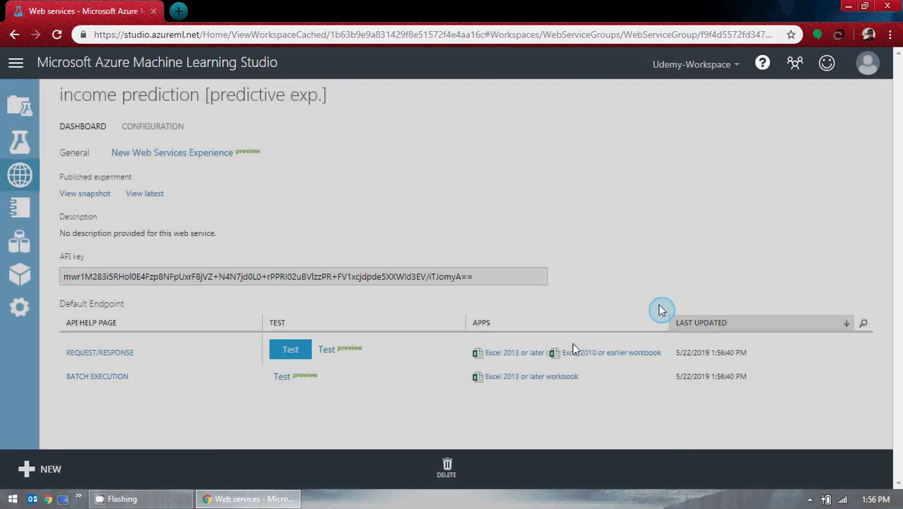
left_click(282, 349)
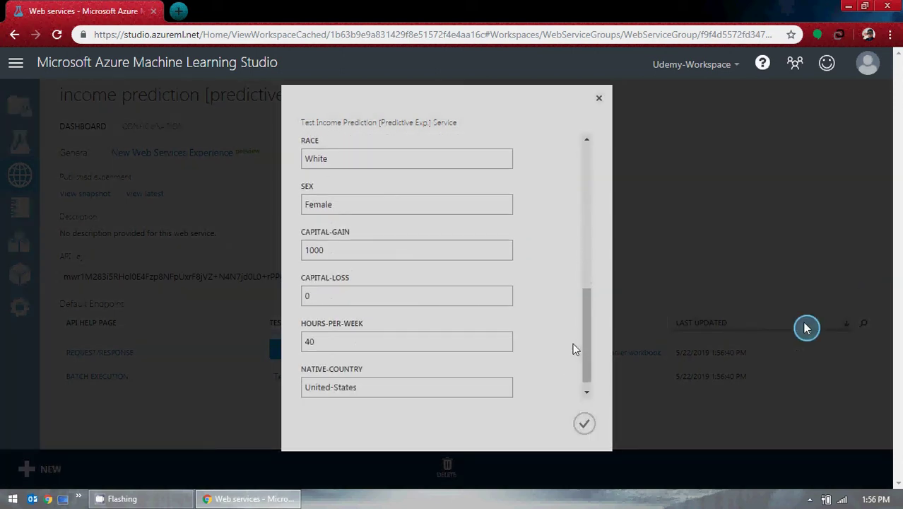
left_click(586, 427)
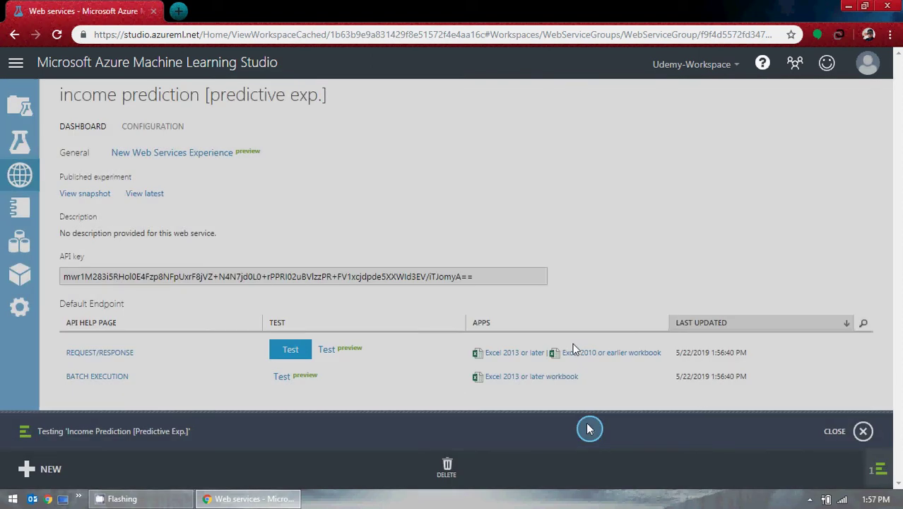
left_click(804, 432)
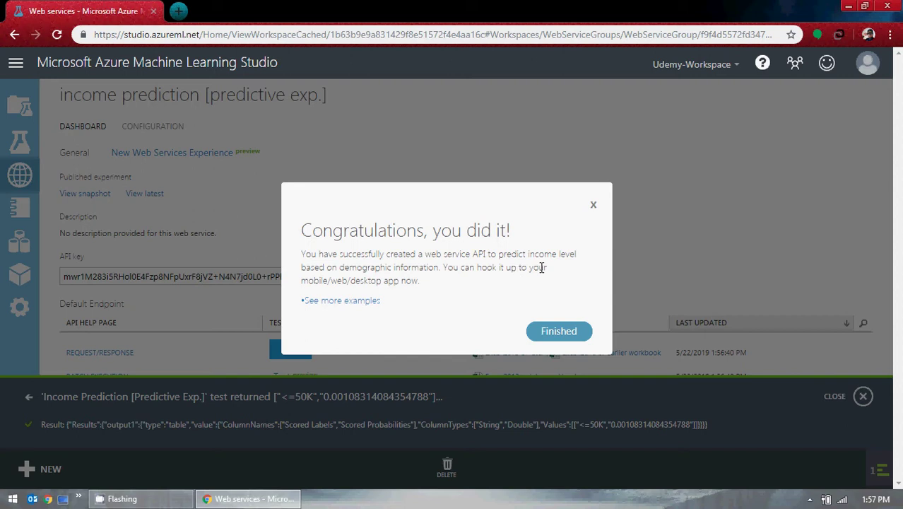
- Finish the tutorial and highlight the web service's full API key, dismissing the test result
left_click(553, 332)
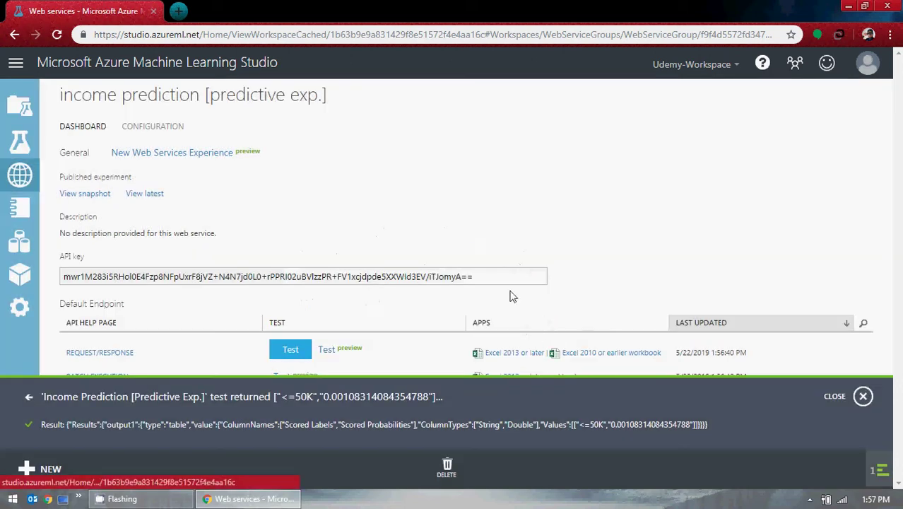
left_click_drag(491, 276, 17, 273)
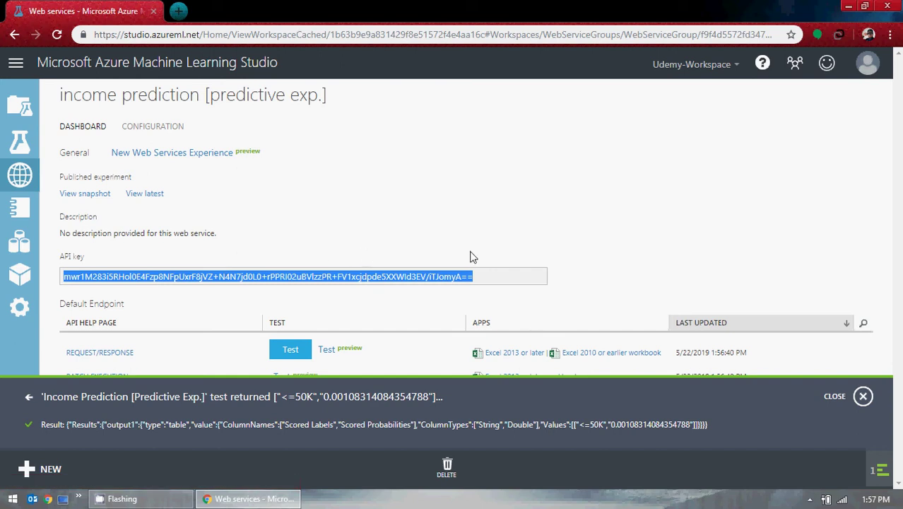
left_click(834, 396)
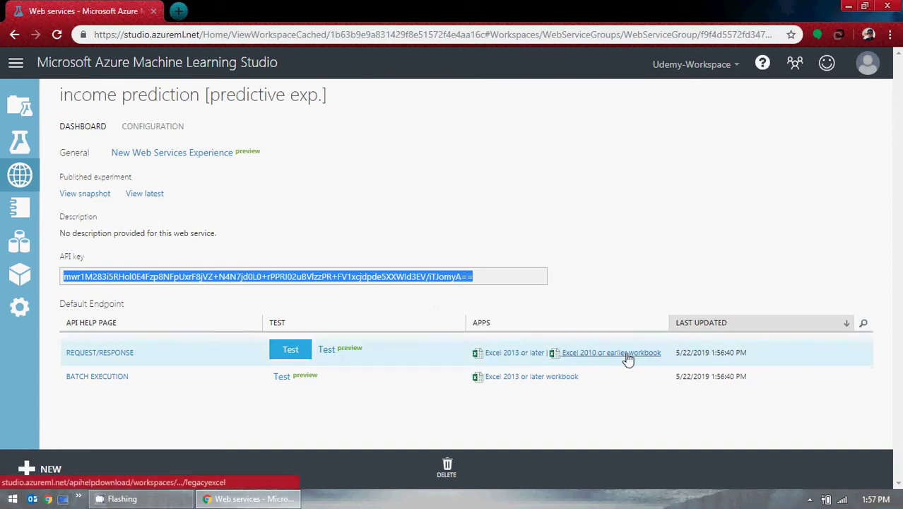
- Highlight the web service's API key again and review its configuration settings and input schema, returning to the dashboard
left_click(487, 275)
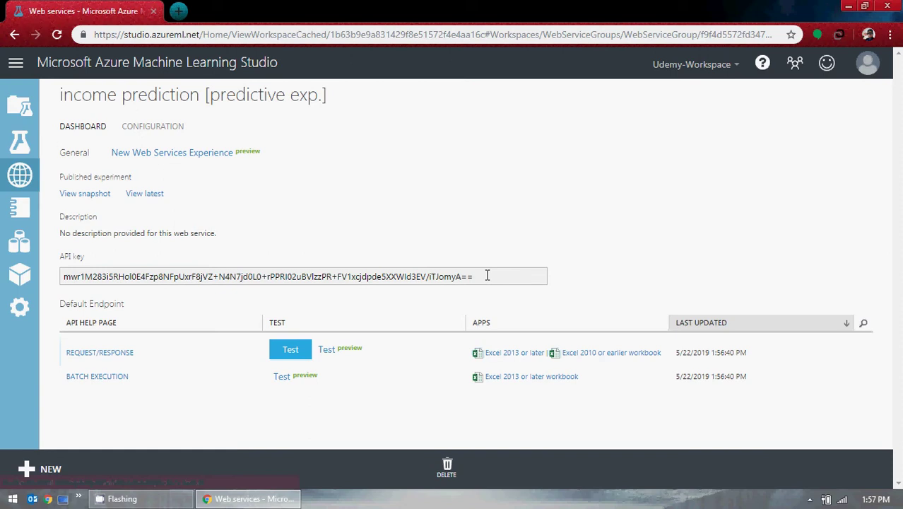
left_click_drag(487, 274, 61, 276)
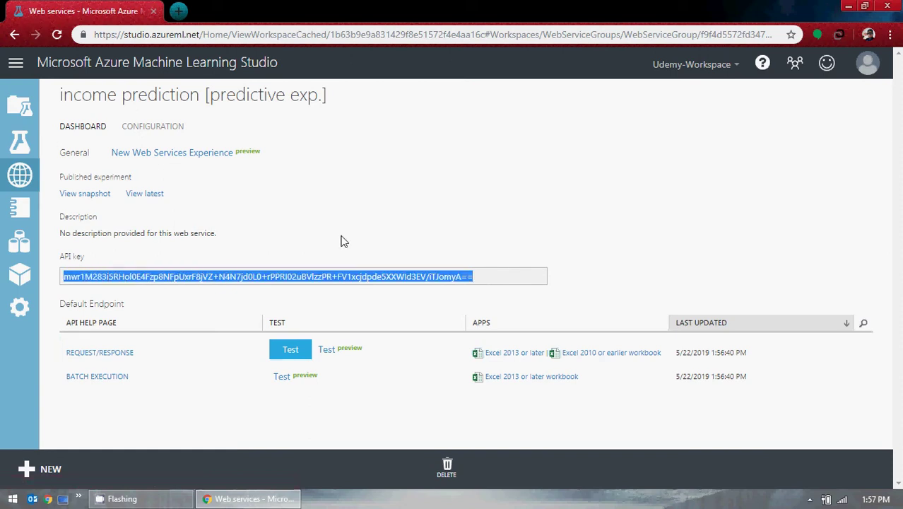
left_click(177, 127)
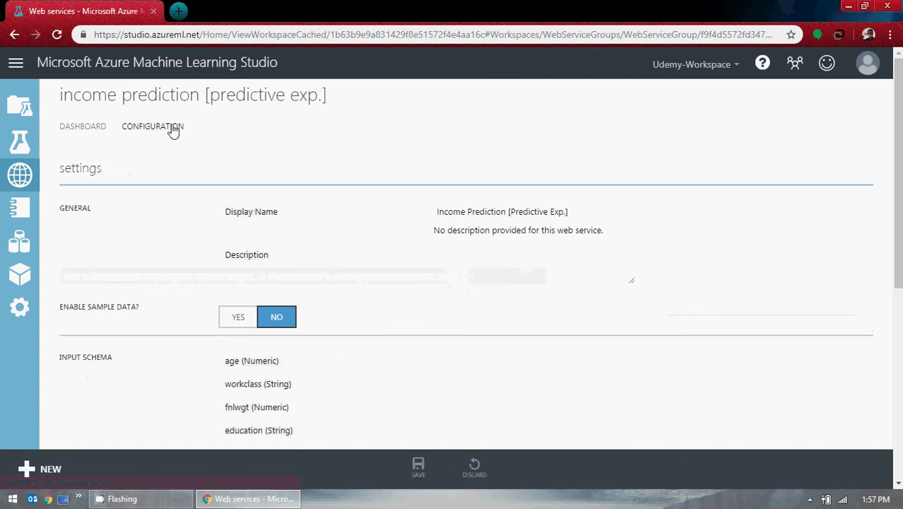
scroll(197, 304, "down", 2)
scroll(187, 302, "down", 2)
scroll(185, 298, "up", 3)
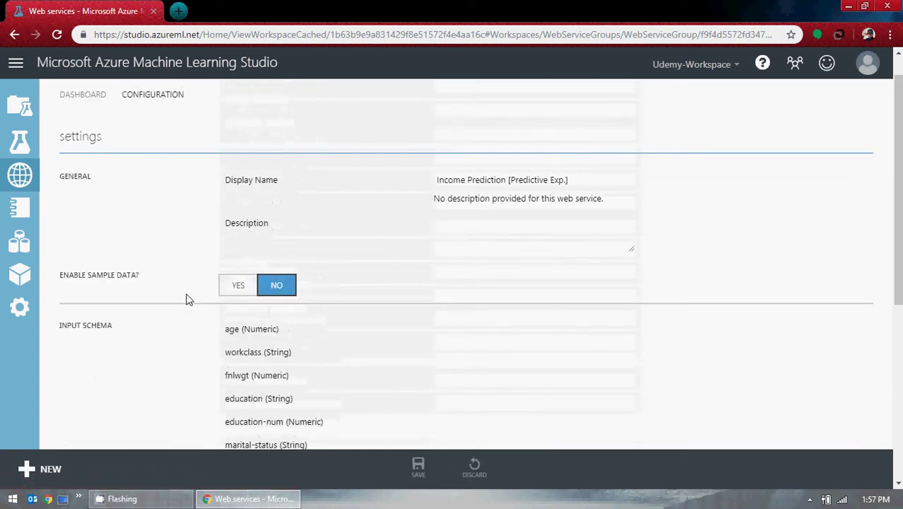
left_click(79, 96)
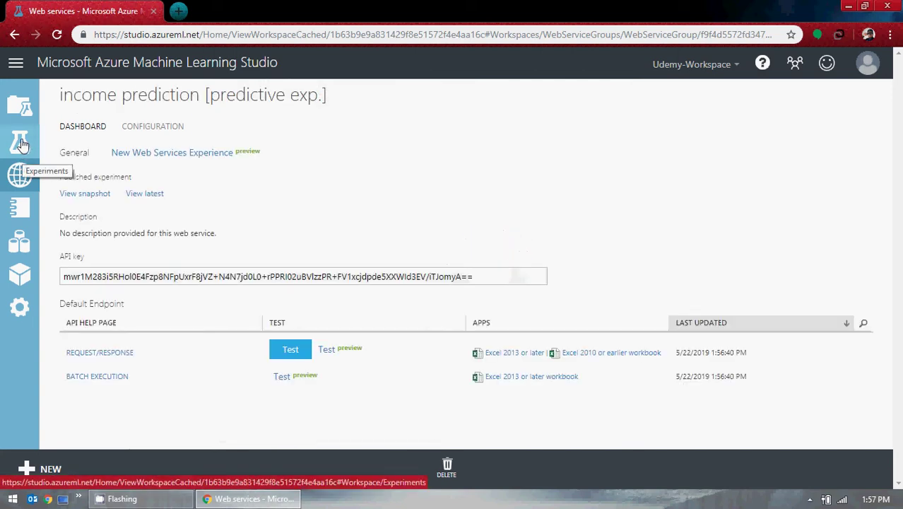
- Open the Income Prediction training experiment from the experiments list and collapse the Mini Map to show the whole module graph
left_click(23, 110)
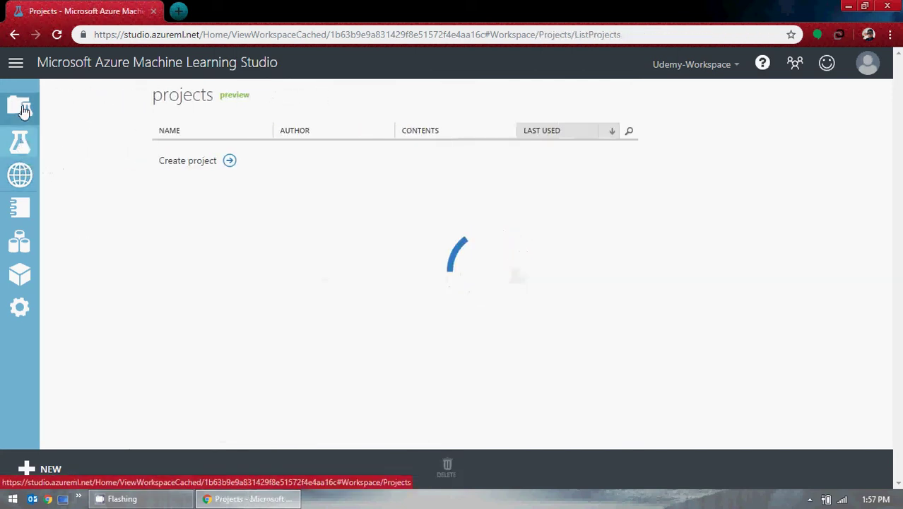
left_click(41, 147)
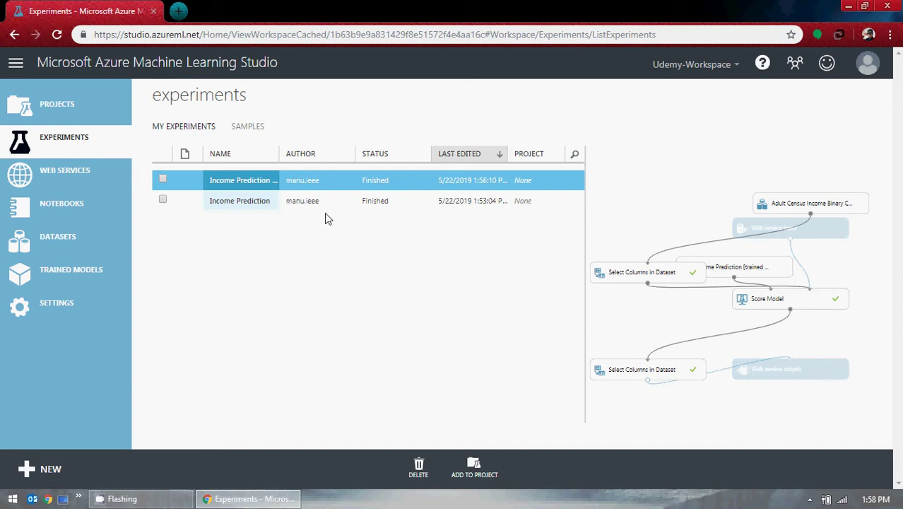
left_click(255, 202)
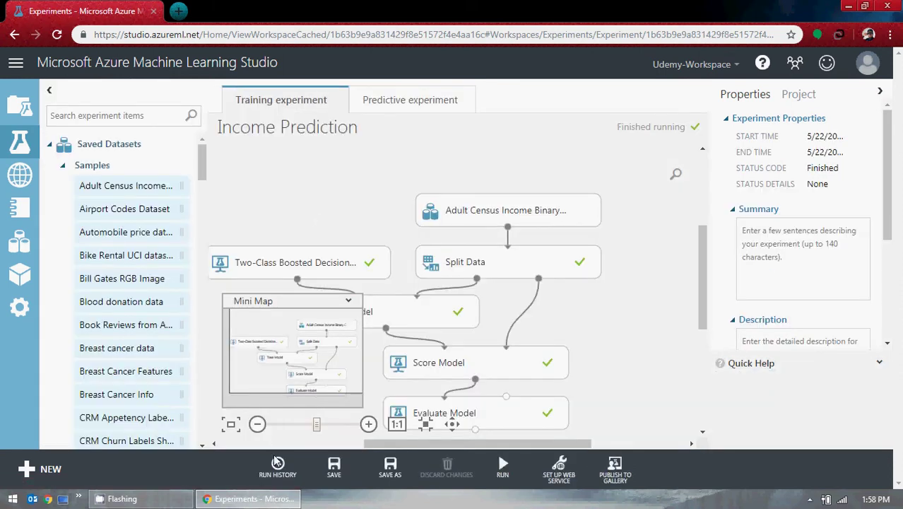
left_click(349, 300)
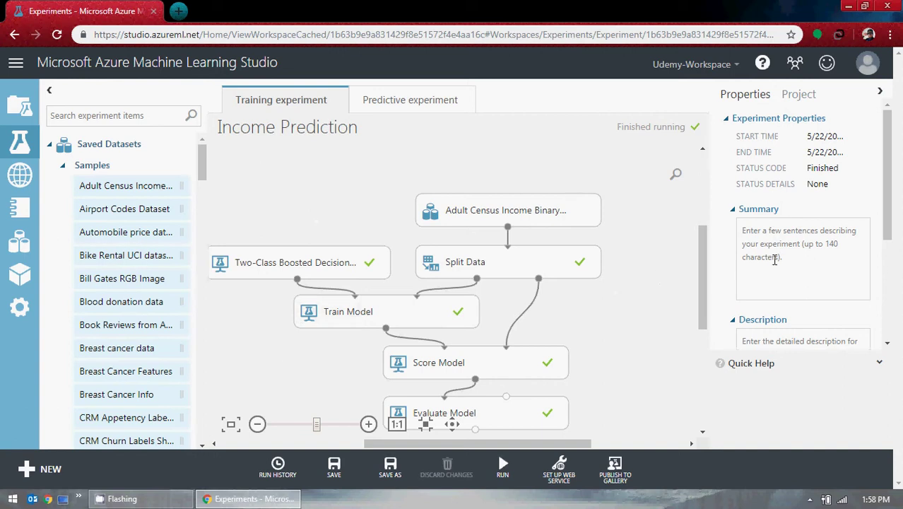
left_click_drag(703, 269, 691, 287)
scroll(663, 269, "down", 1)
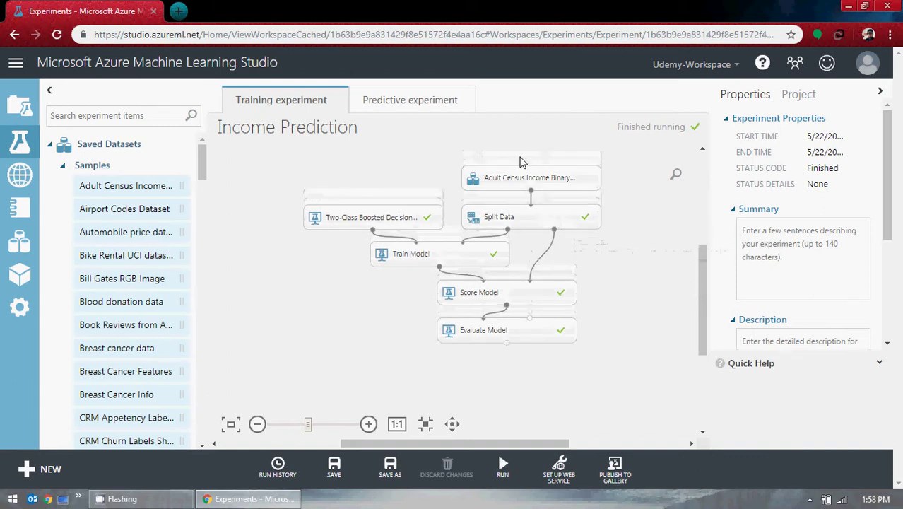
- Collapse the Samples, Manipulation, Data Transformation, Machine Learning and Statistical Functions groups in the experiment item list
scroll(132, 224, "down", 20)
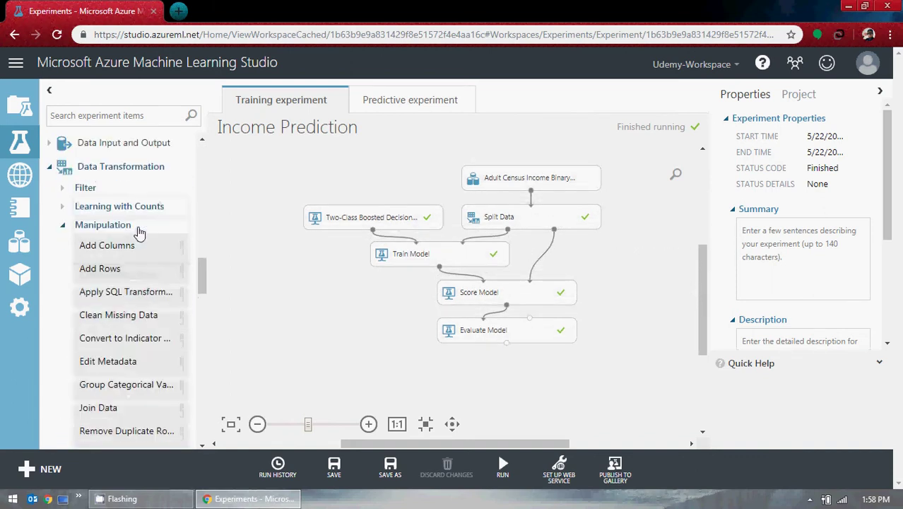
scroll(142, 232, "up", 20)
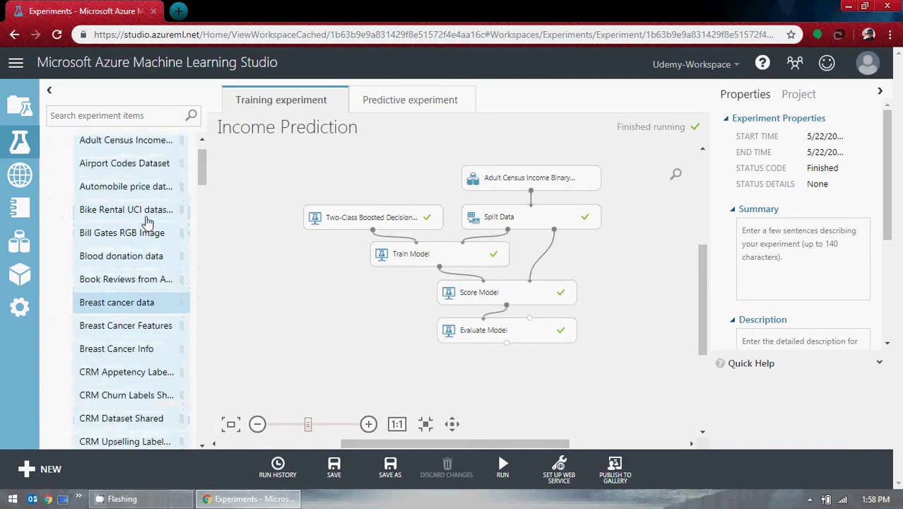
left_click(65, 167)
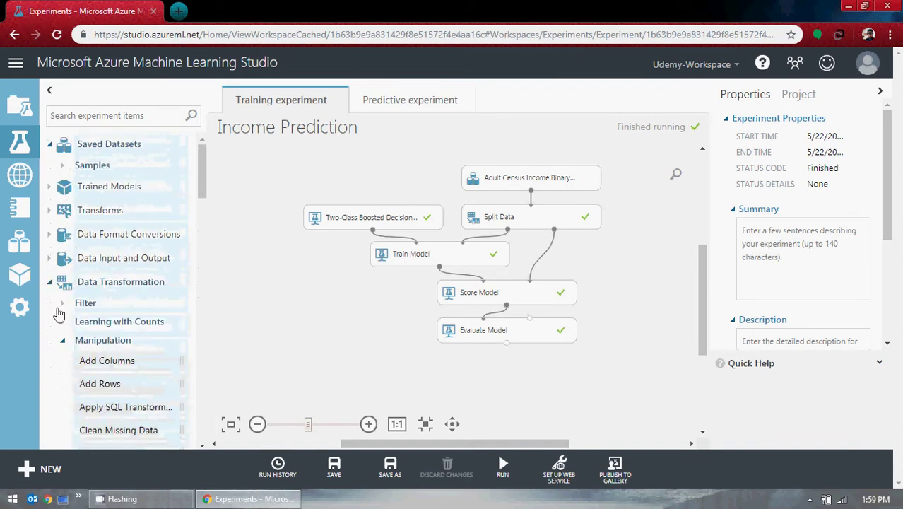
left_click(63, 340)
left_click(50, 282)
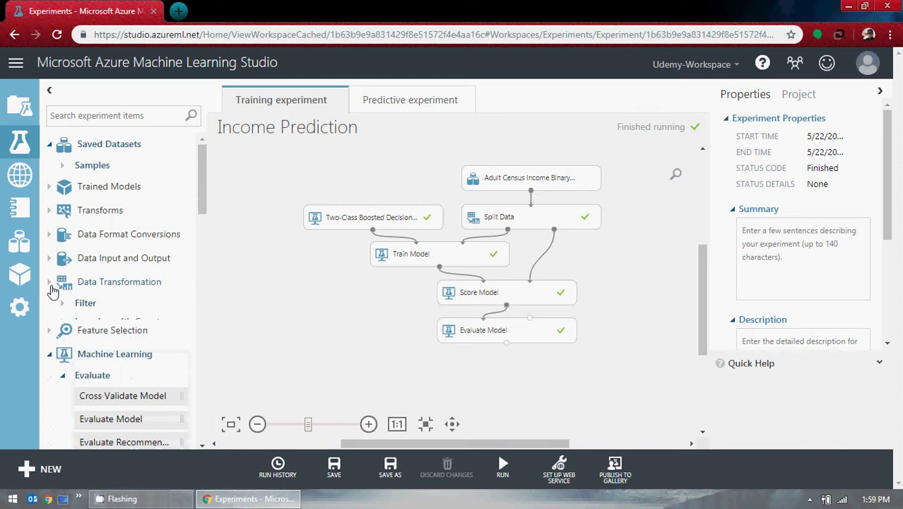
left_click(50, 334)
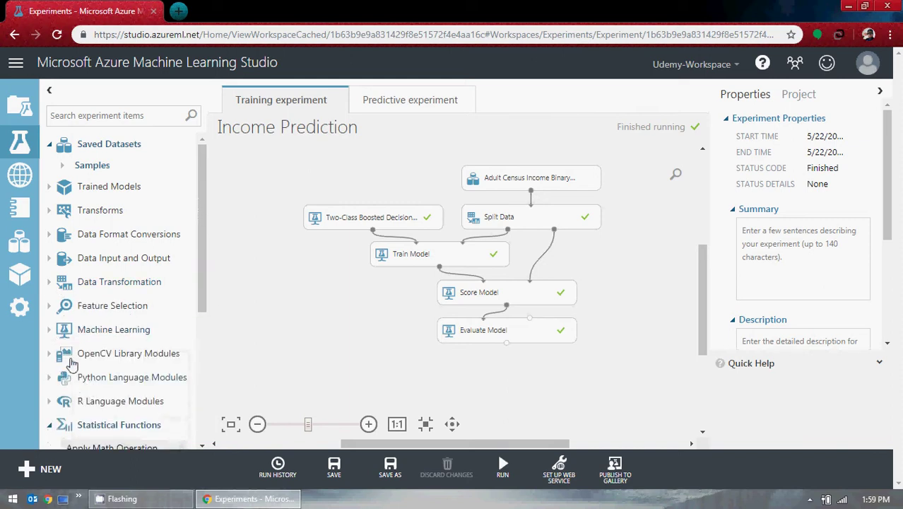
scroll(191, 311, "down", 4)
left_click(50, 181)
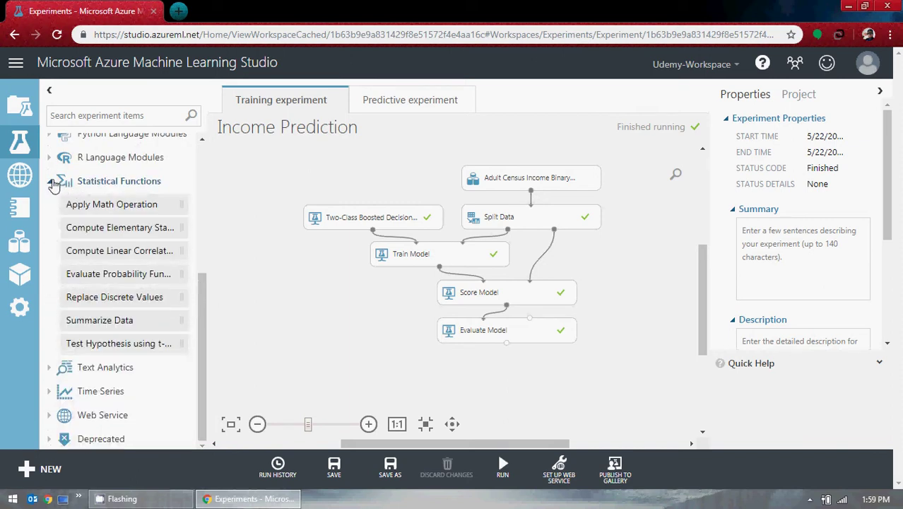
scroll(113, 276, "up", 3)
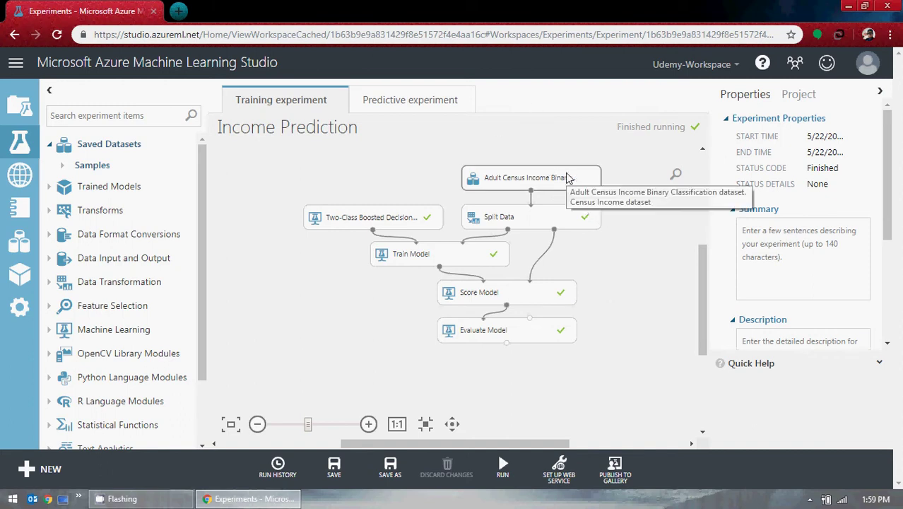
- Visualize the Adult Census Income dataset, look through its rows and all columns up to income, and close the preview
left_click(534, 196)
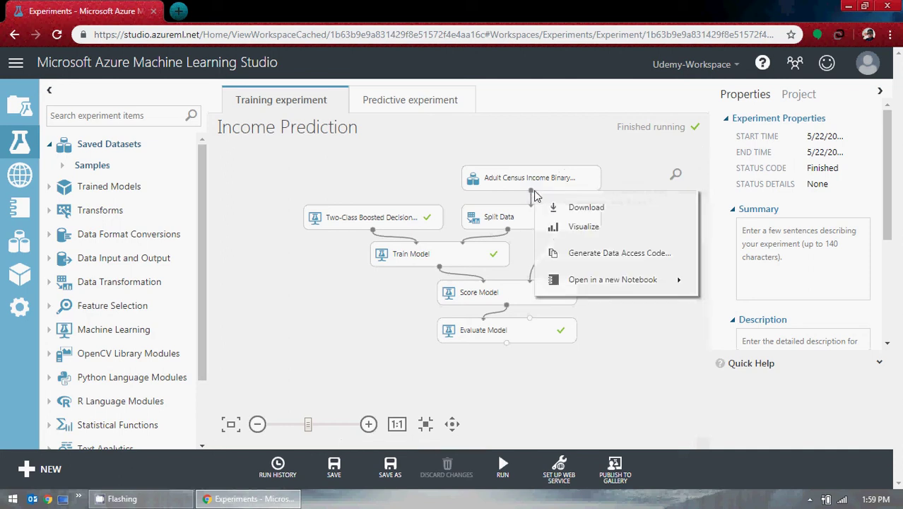
left_click(549, 225)
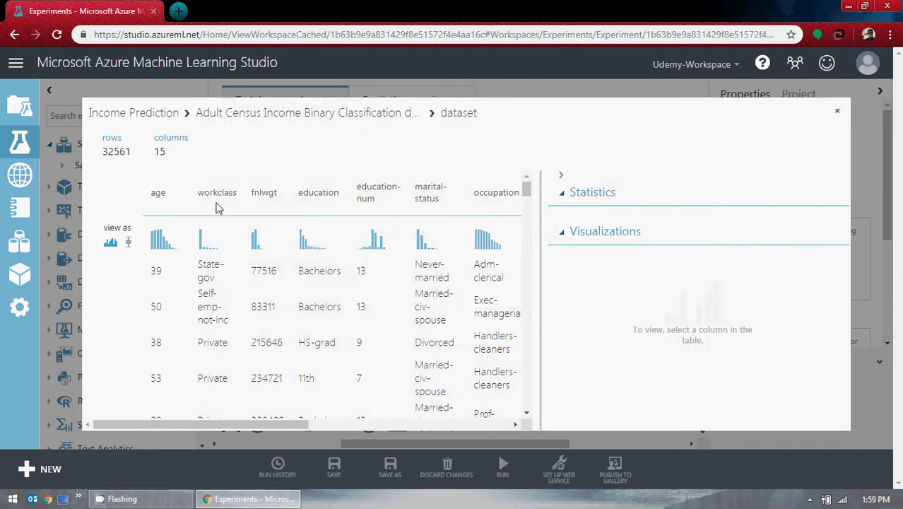
scroll(342, 252, "down", 10)
scroll(341, 253, "down", 12)
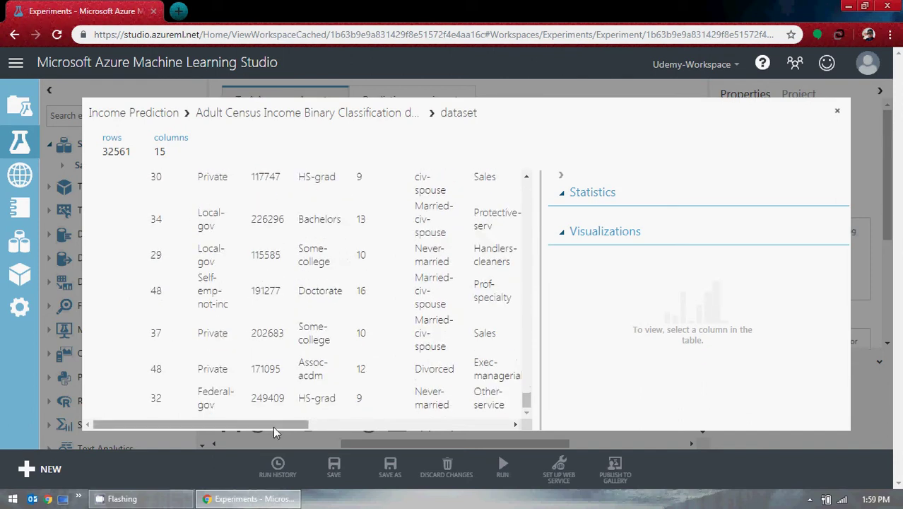
left_click_drag(272, 426, 555, 413)
left_click(515, 424)
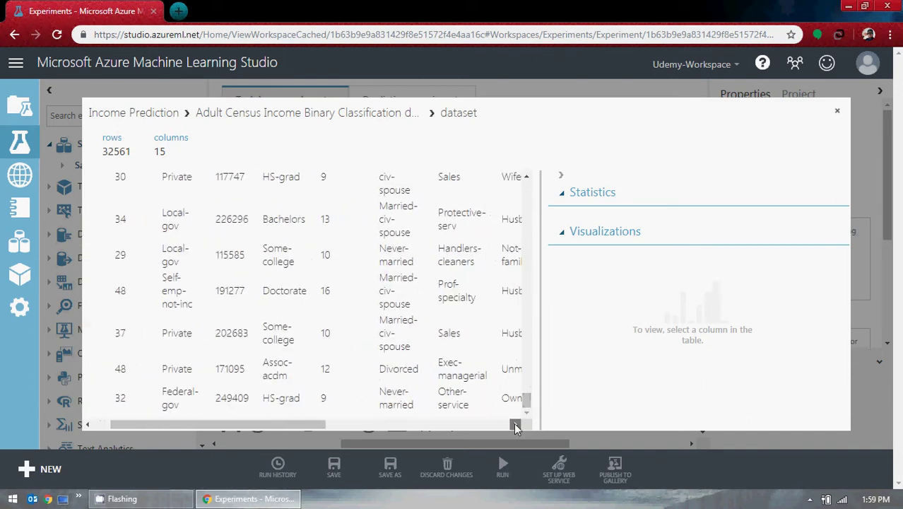
left_click_drag(525, 401, 526, 186)
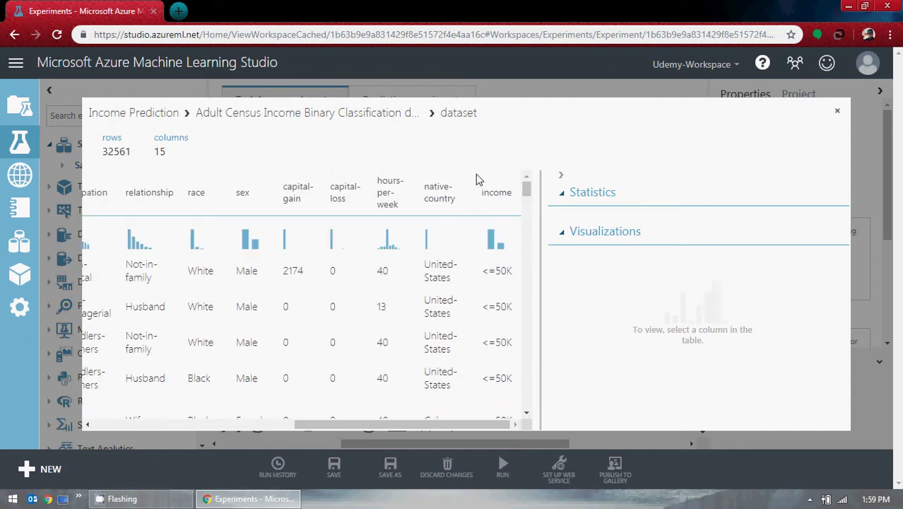
left_click(836, 111)
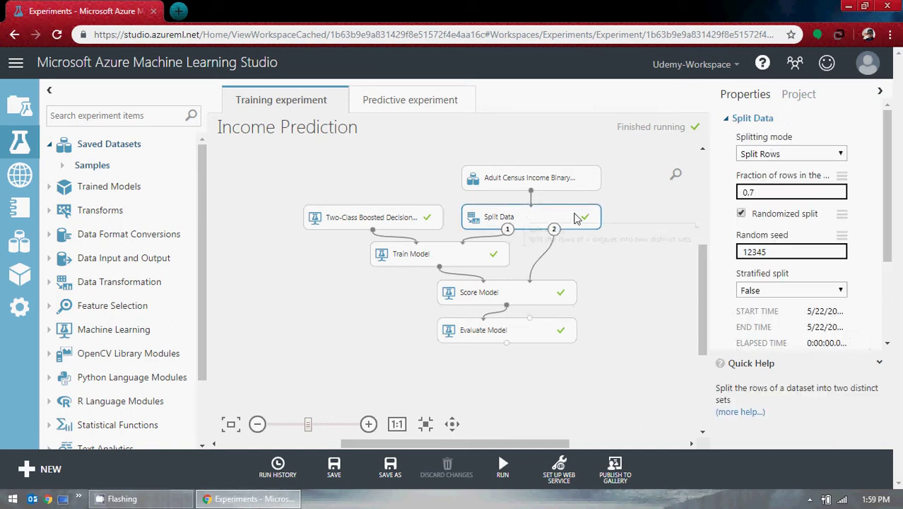
- Review the Split Data module's row fraction, random seed and status details, and try to view its output log
left_click(754, 192)
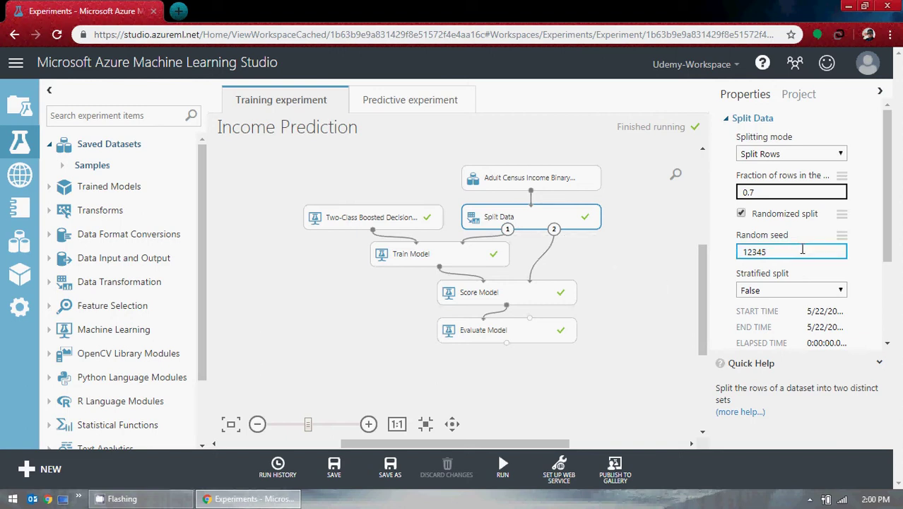
left_click(831, 254)
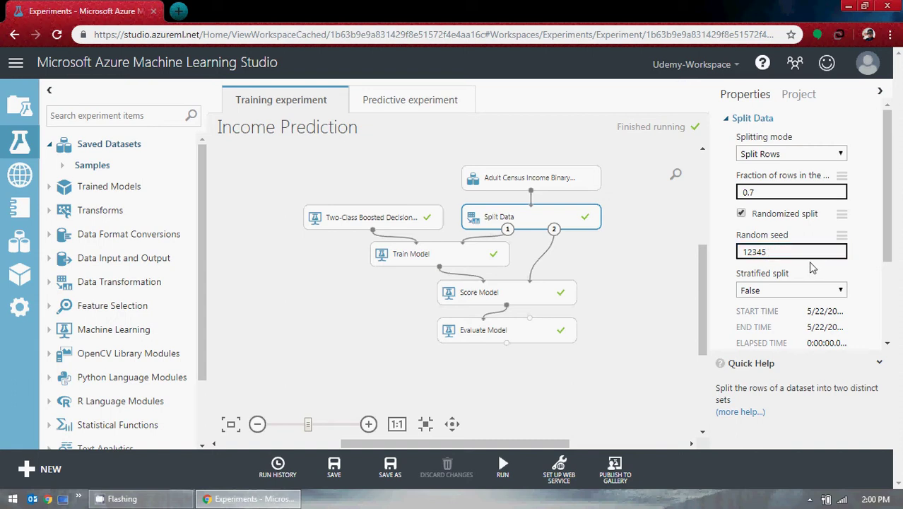
scroll(858, 244, "down", 3)
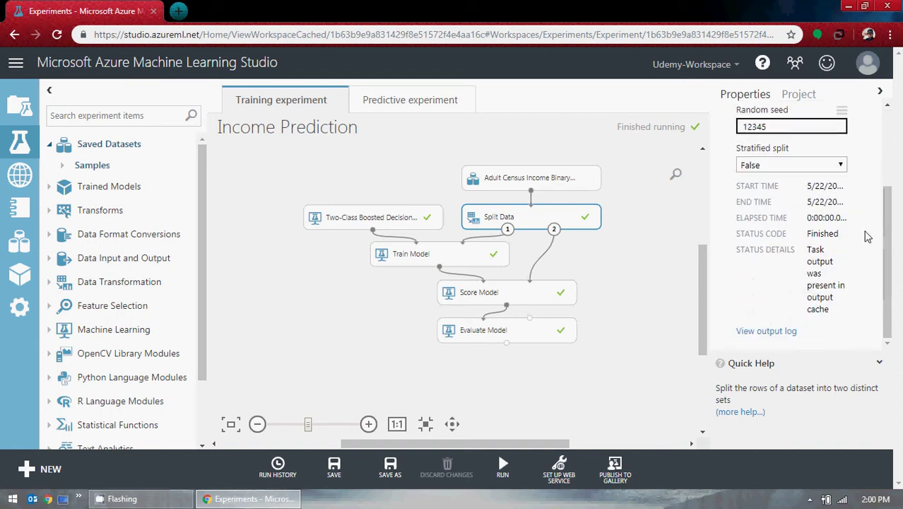
scroll(862, 248, "up", 2)
scroll(862, 248, "down", 2)
left_click(780, 332)
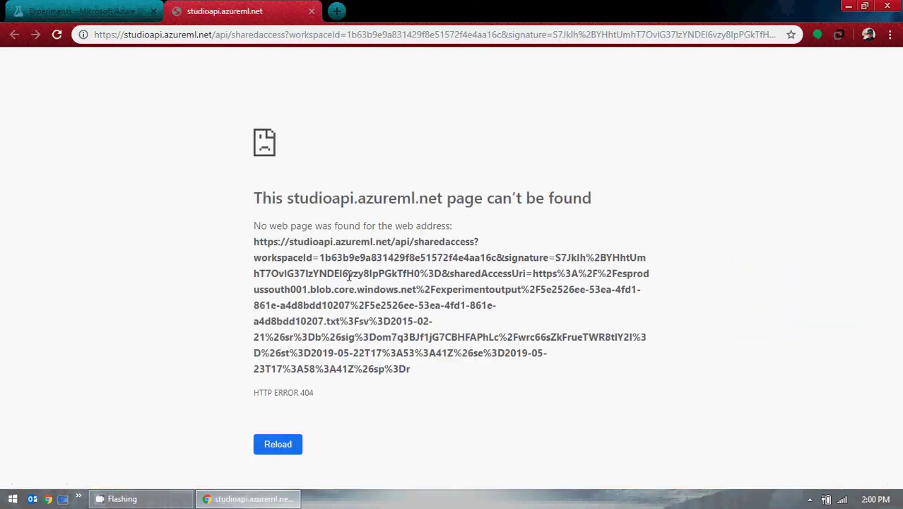
left_click(311, 11)
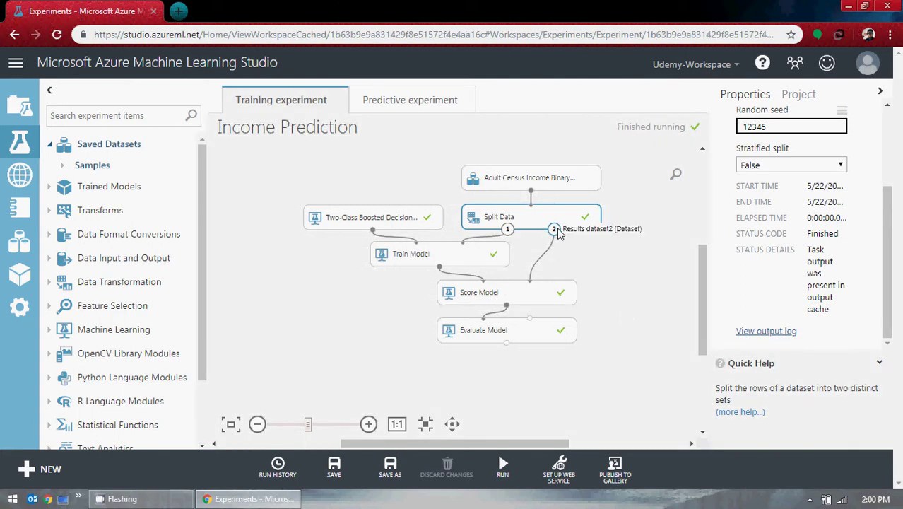
- Visualize the first output of Split Data, examine its row count and columns through income, and close the preview
right_click(508, 233)
left_click(558, 319)
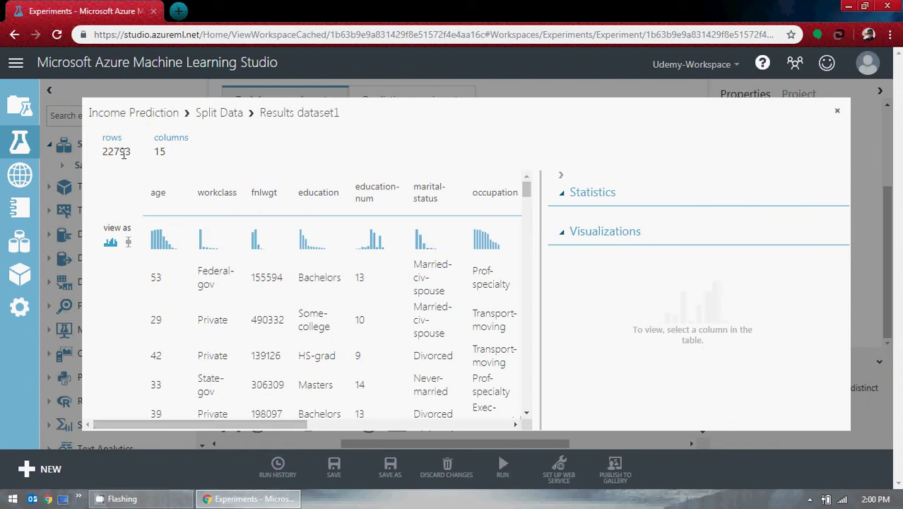
mouse_move(124, 154)
left_mouse_down()
mouse_move(147, 160)
mouse_move(129, 152)
left_mouse_up()
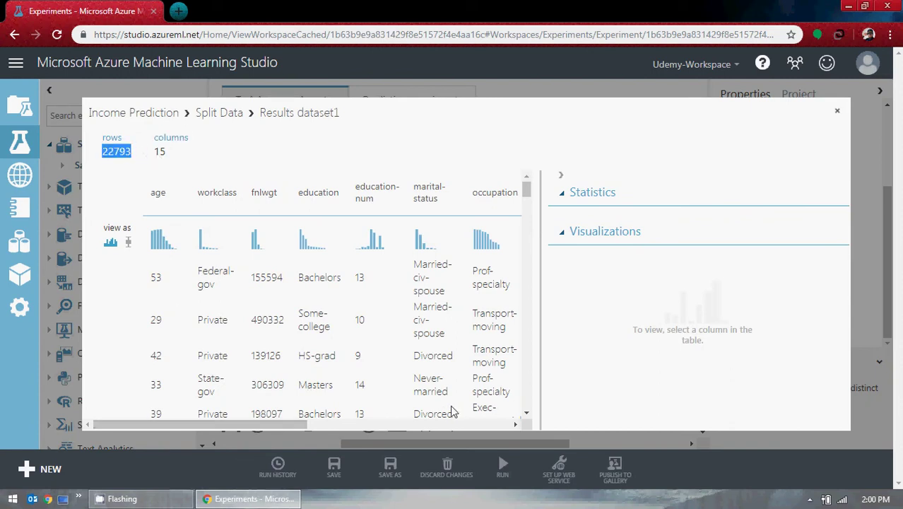
left_click_drag(252, 422, 530, 426)
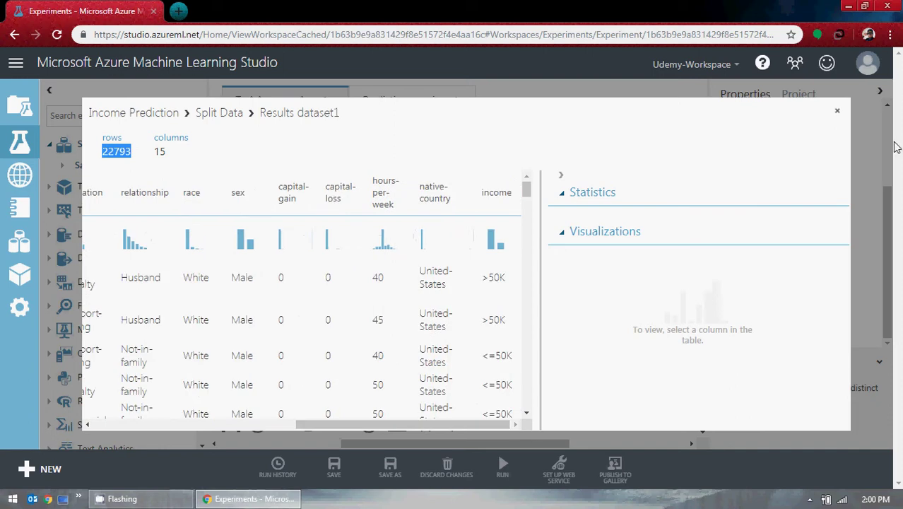
left_click(836, 111)
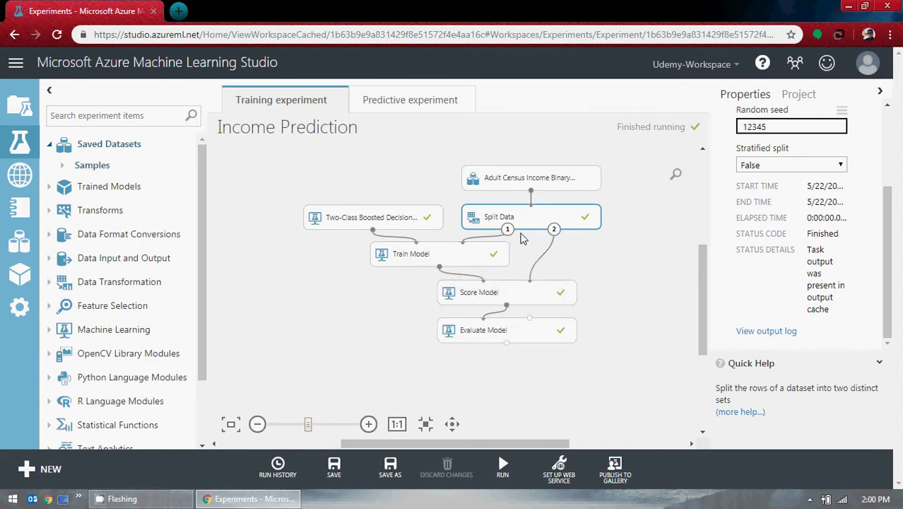
- Review the properties of the Train Model, Two-Class Boosted Decision Tree and Score Model modules
left_click(455, 259)
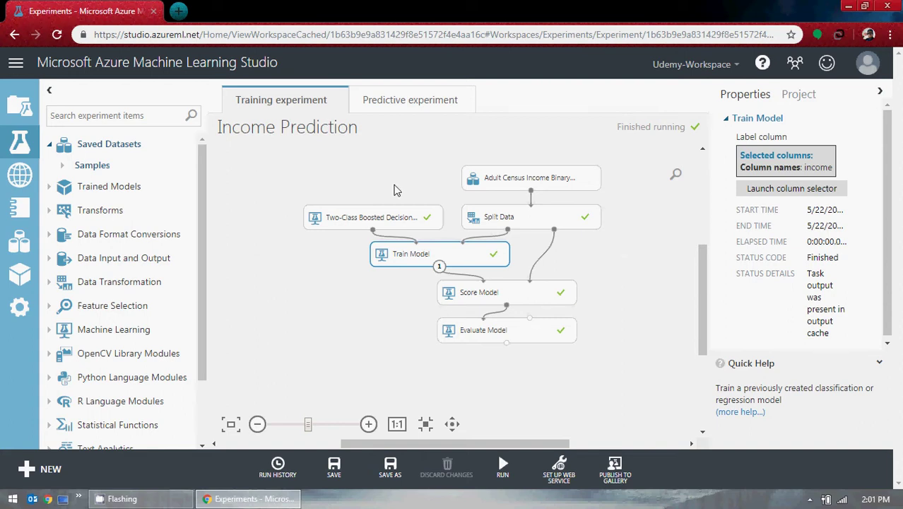
left_click(331, 222)
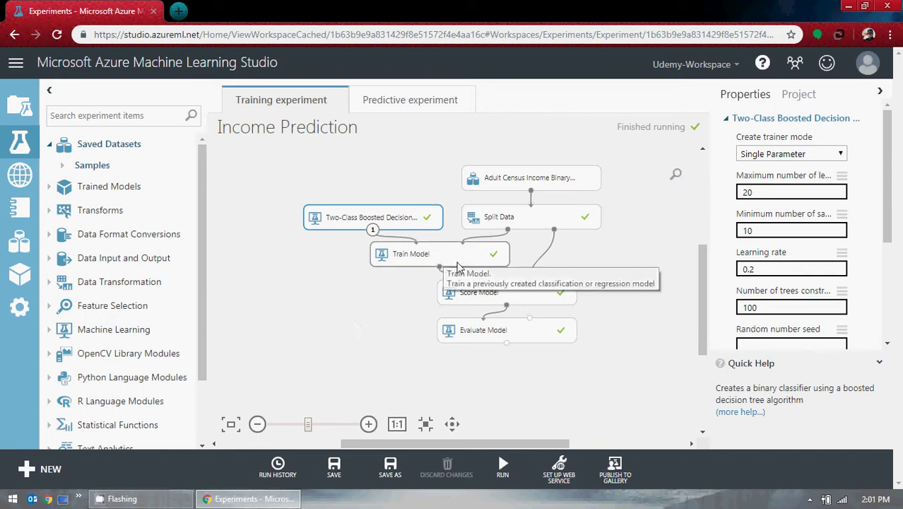
left_click(517, 301)
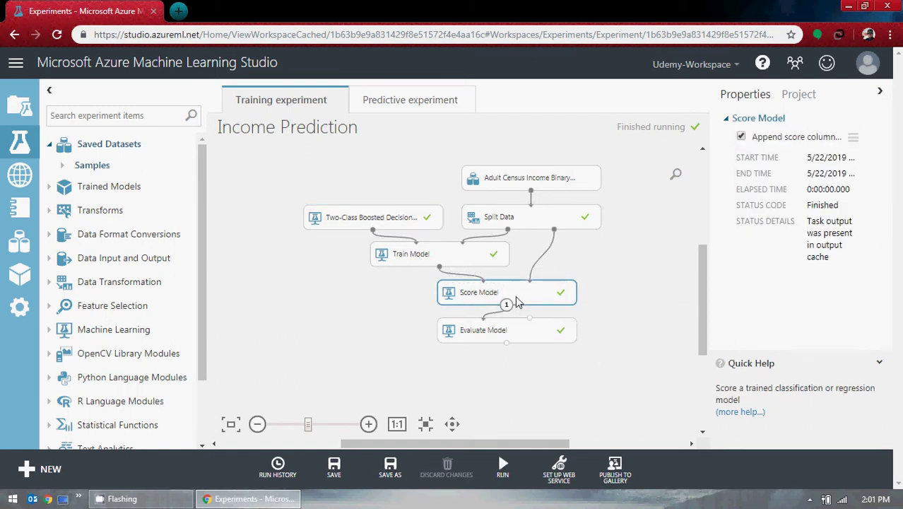
- Visualize the Score Model output, view its last columns through Scored Labels and Scored Probabilities, and close the preview
right_click(510, 309)
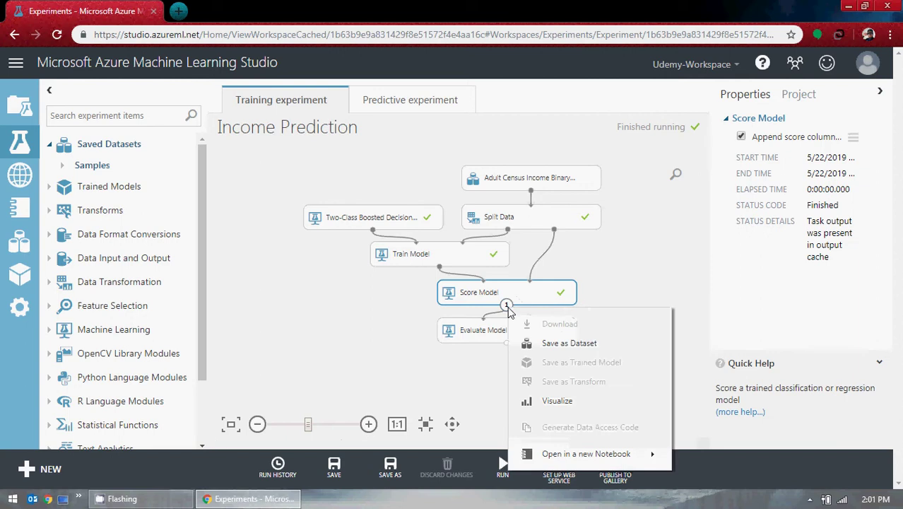
left_click(513, 396)
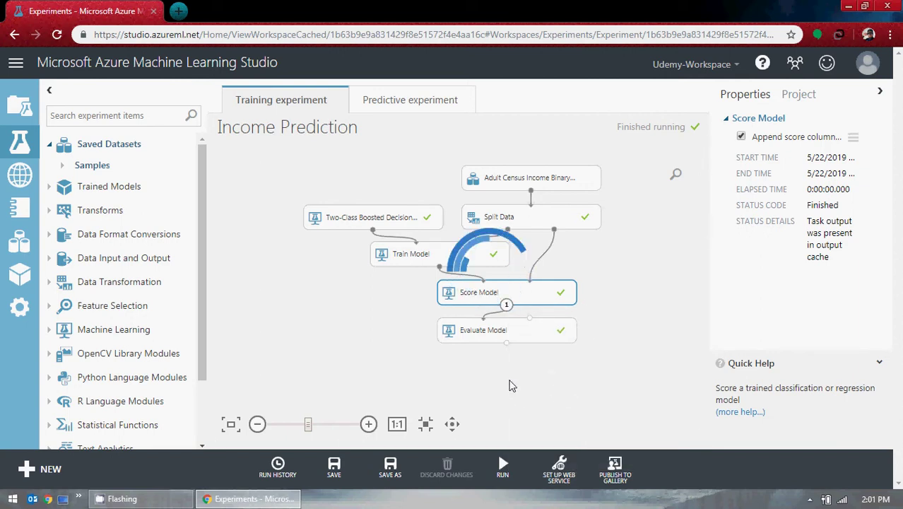
left_click_drag(280, 424, 505, 425)
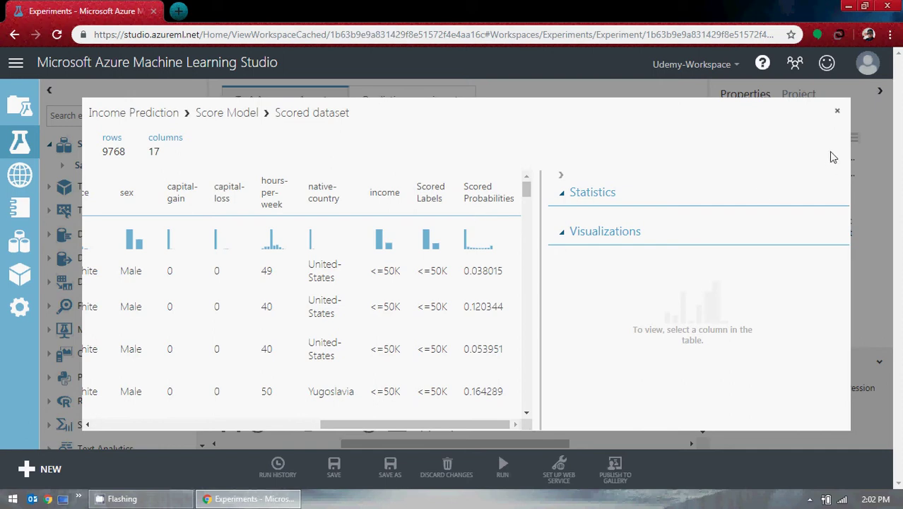
left_click(837, 111)
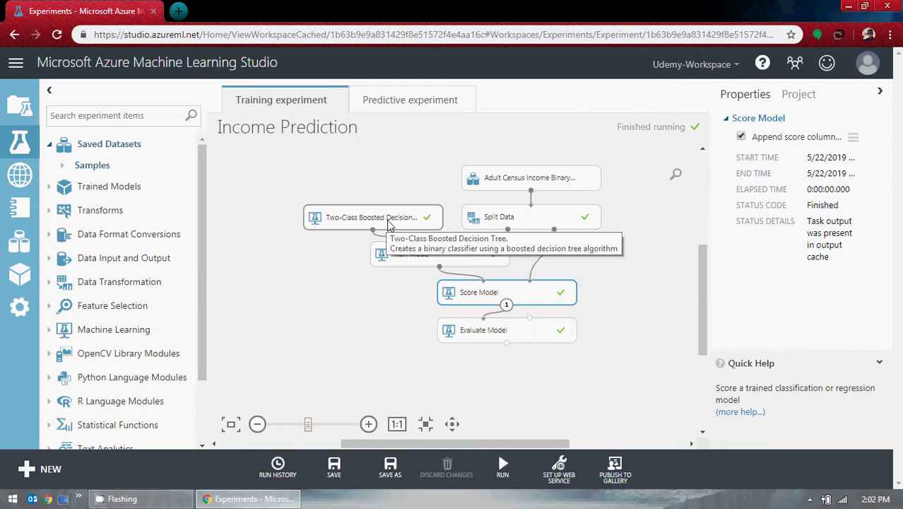
- Reopen the scored dataset visualization, compare income with Scored Labels and Scored Probabilities down the rows, and close it
right_click(506, 305)
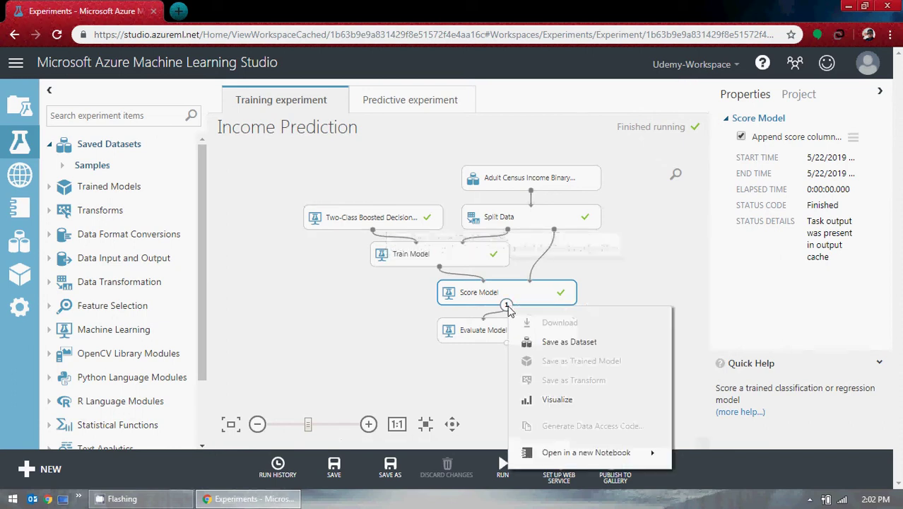
left_click(563, 401)
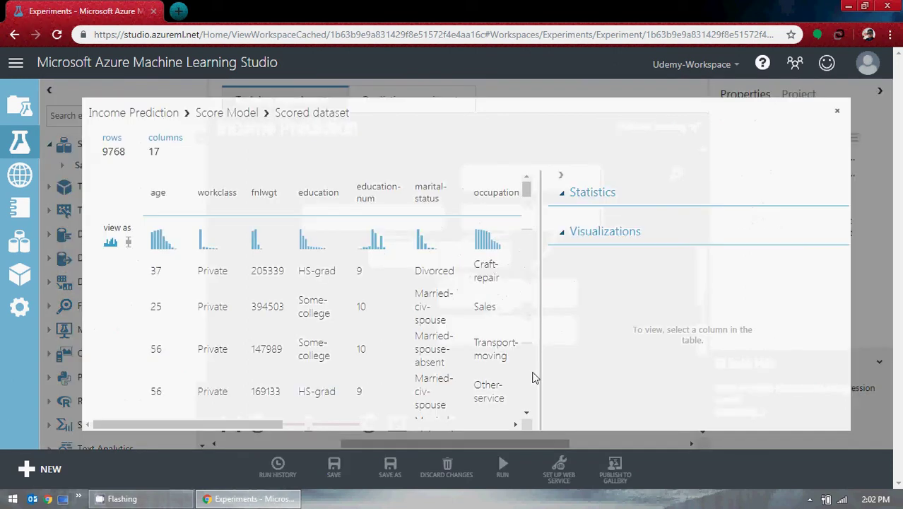
left_click(507, 424)
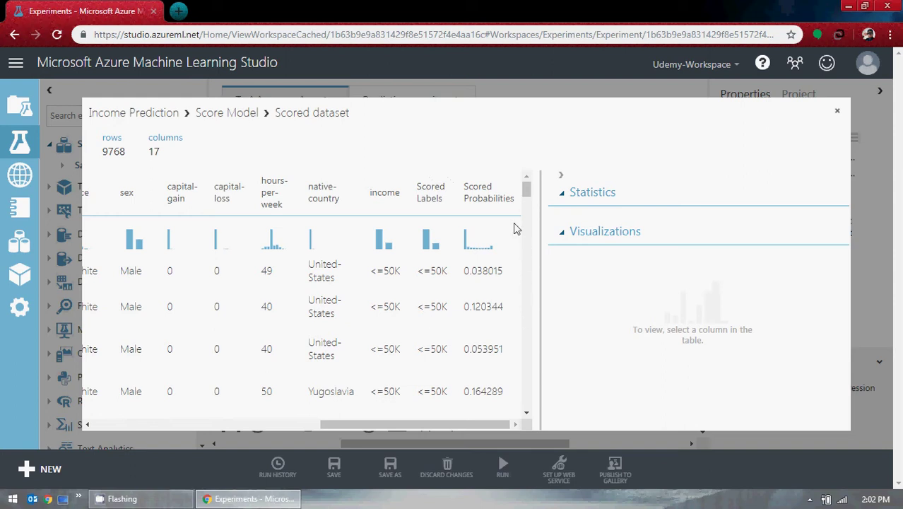
scroll(487, 271, "down", 5)
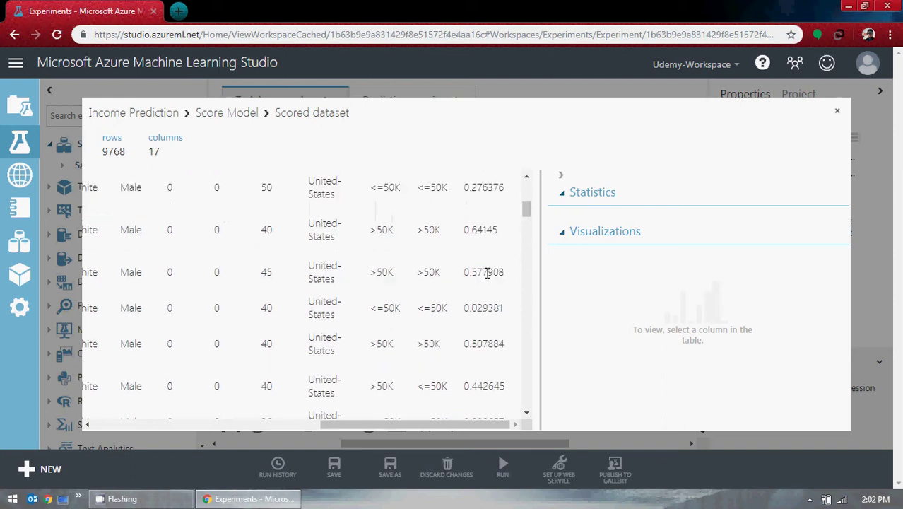
scroll(487, 272, "down", 3)
scroll(494, 274, "up", 3)
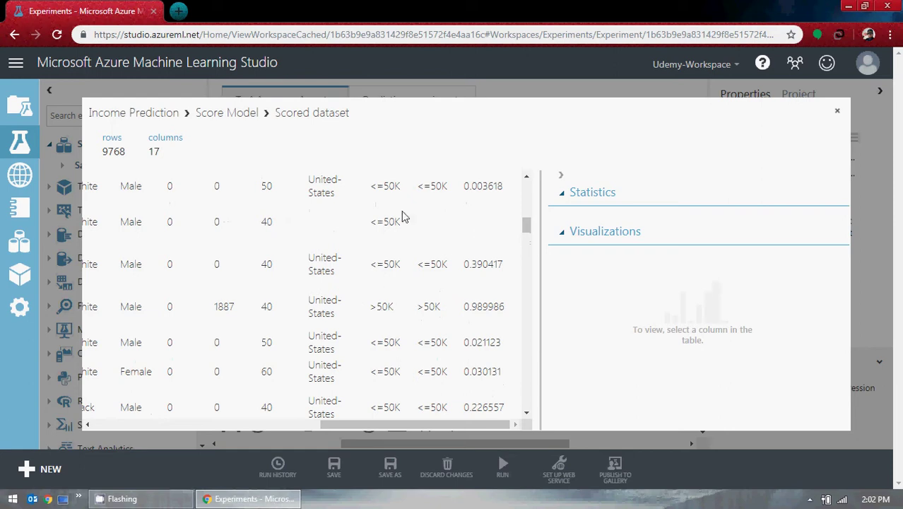
scroll(470, 228, "down", 5)
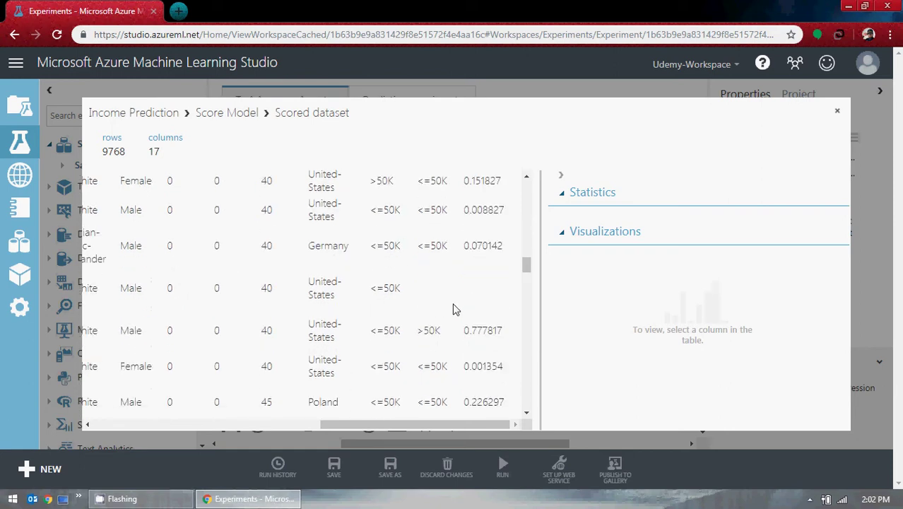
scroll(433, 292, "down", 10)
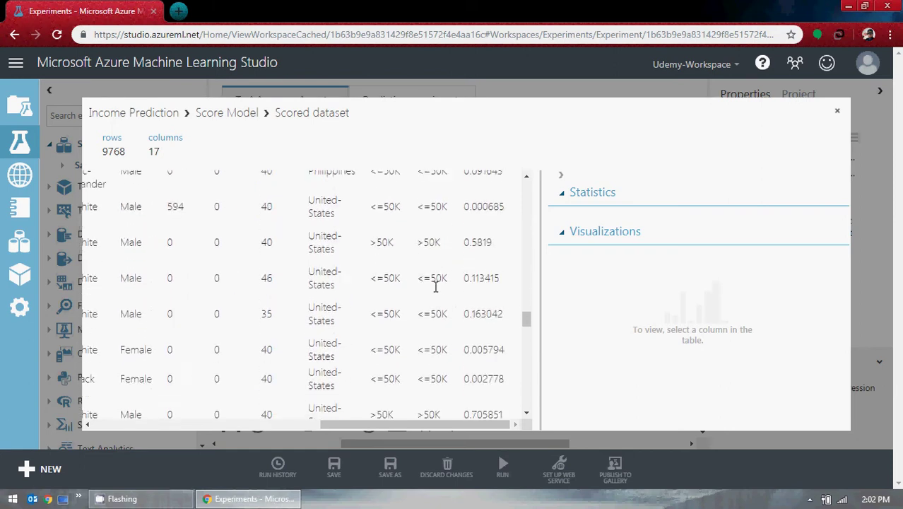
scroll(445, 296, "down", 3)
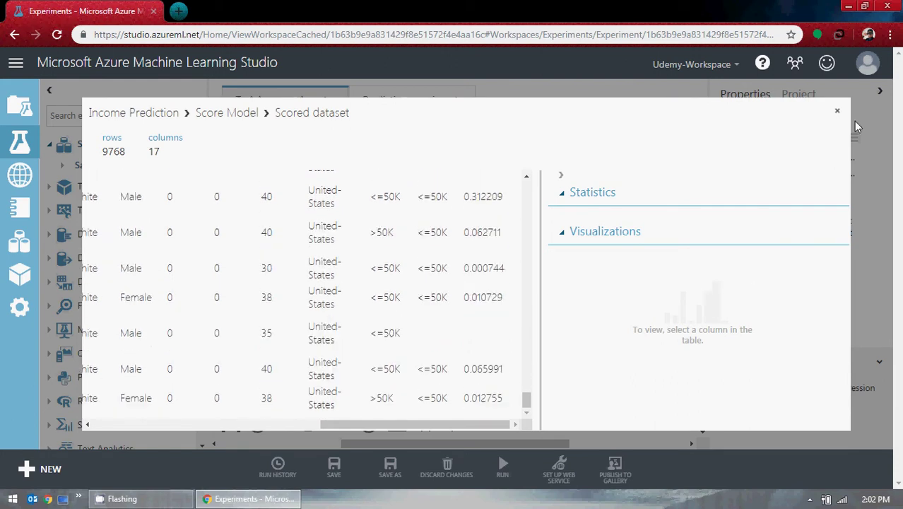
left_click(836, 115)
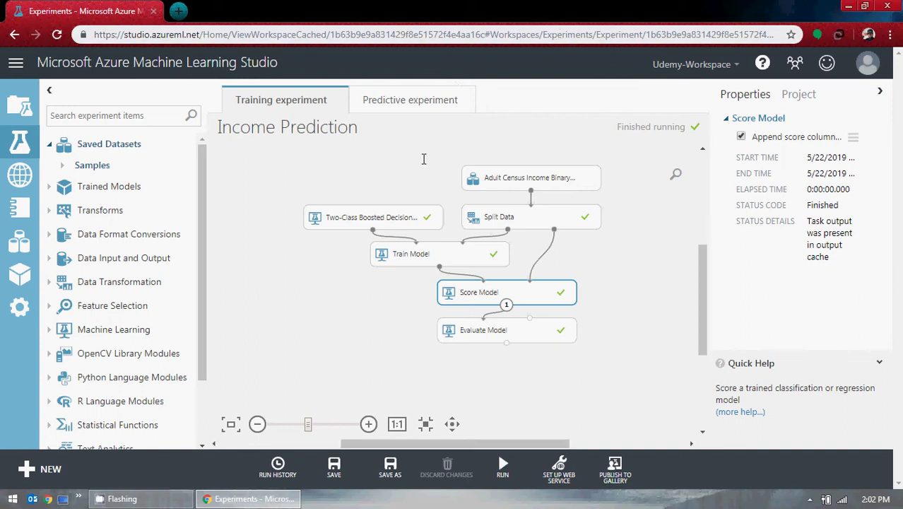
- Review the Two-Class Boosted Decision Tree's trainer mode, leaf and sample limits, learning rate, tree count, random seed and status details
left_click(353, 225)
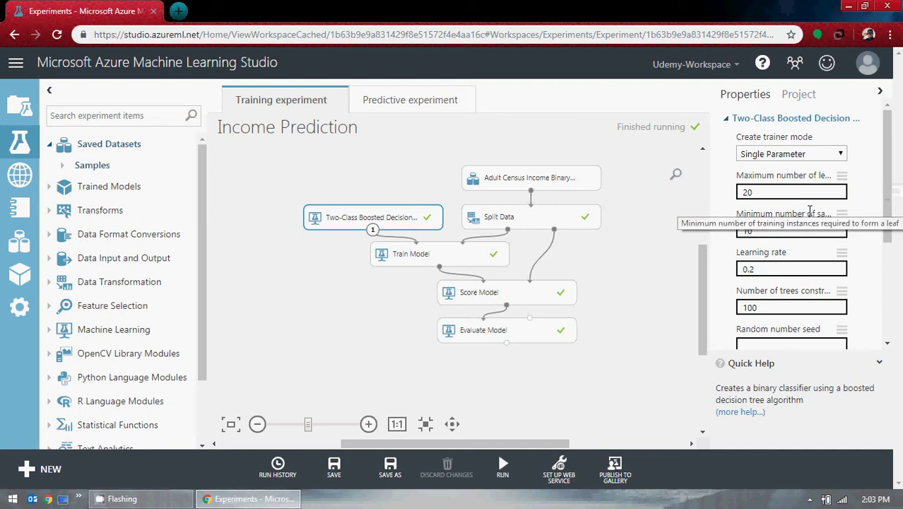
scroll(780, 222, "down", 1)
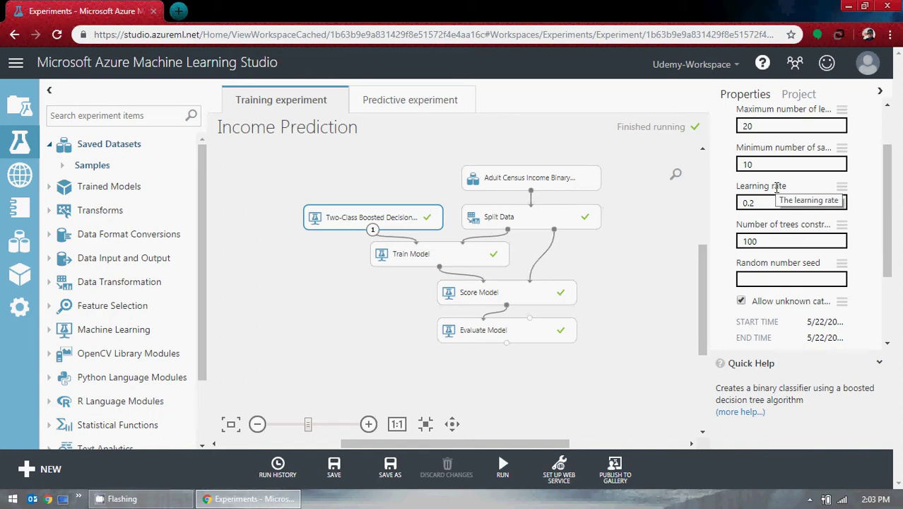
left_click(771, 206)
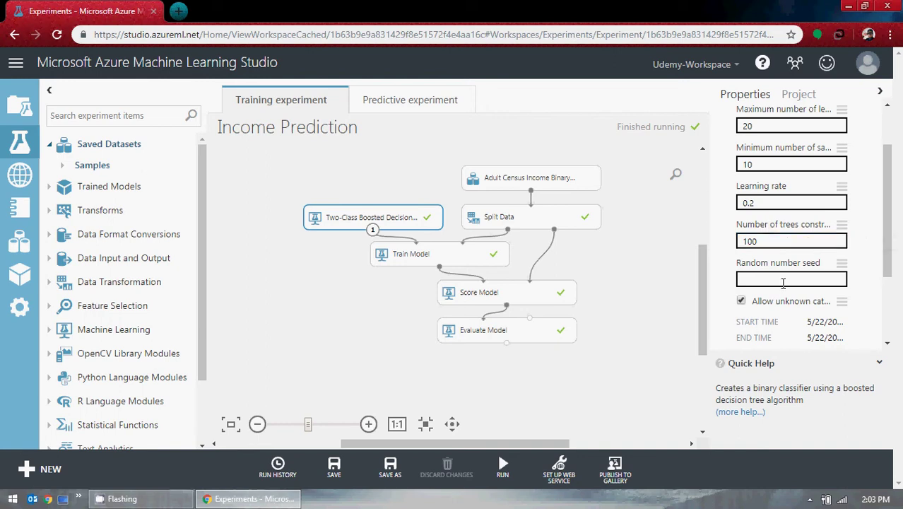
scroll(781, 283, "down", 2)
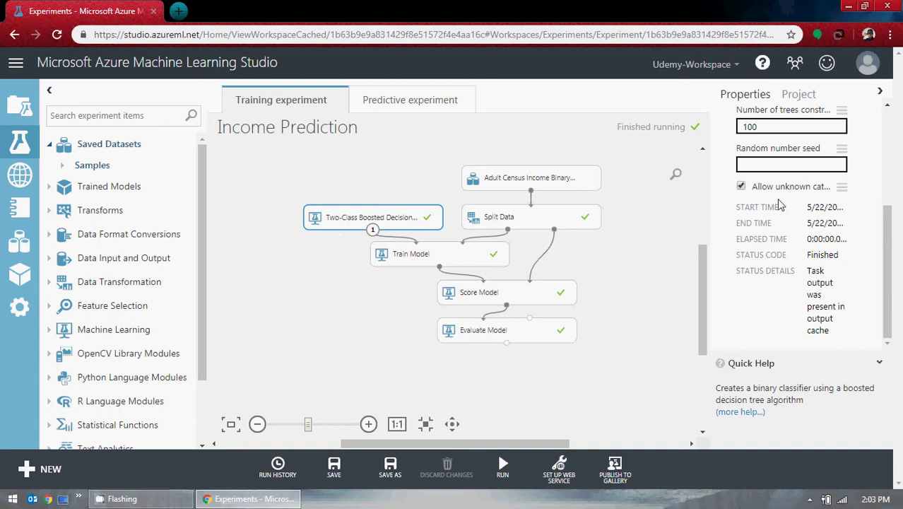
scroll(781, 205, "up", 3)
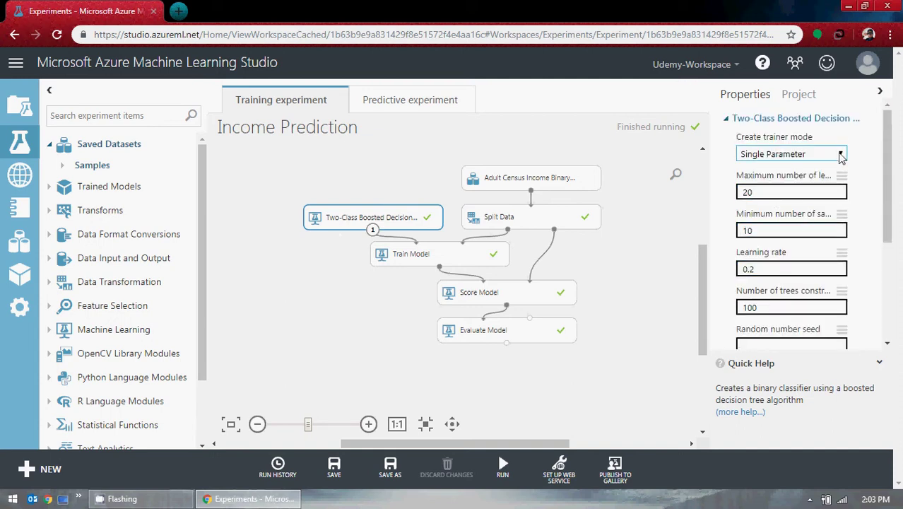
left_click(840, 155)
left_click(863, 150)
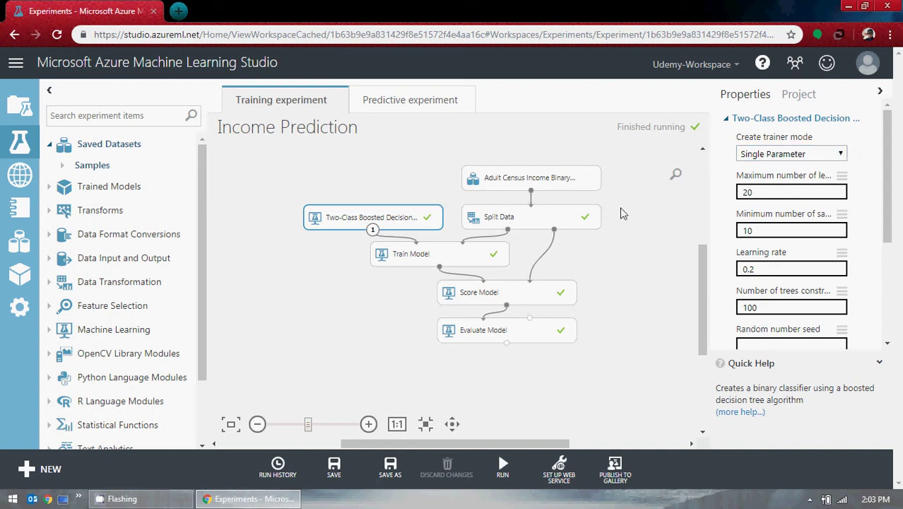
- Visualize the Evaluate Model output and examine the ROC curve and the results below it
right_click(507, 343)
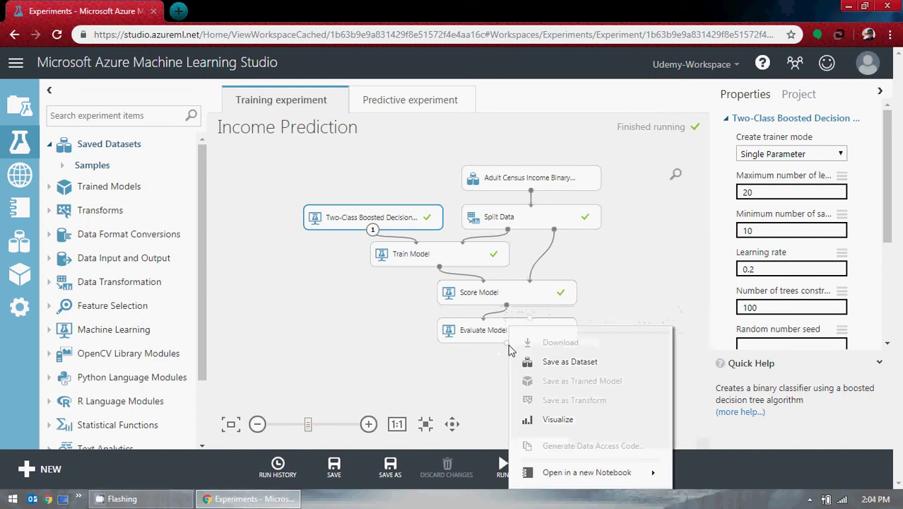
left_click(580, 418)
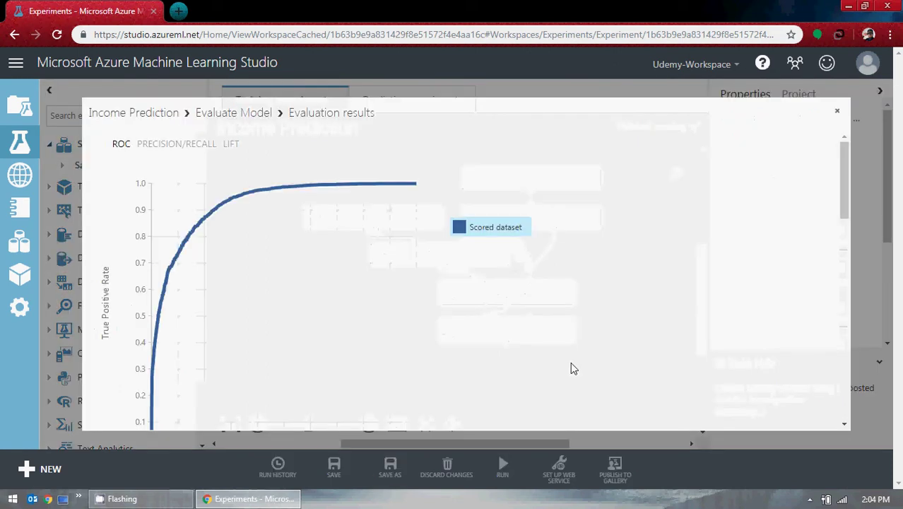
scroll(526, 309, "down", 1)
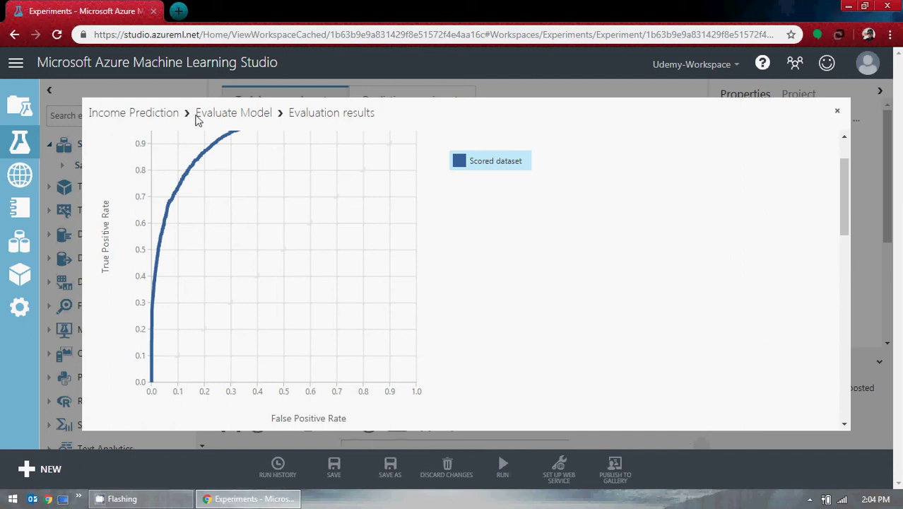
scroll(290, 236, "up", 1)
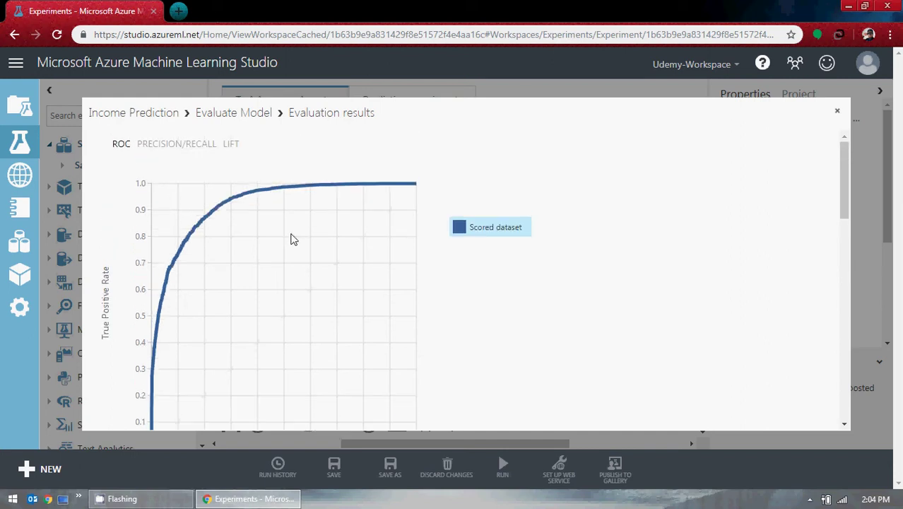
scroll(292, 238, "down", 1)
scroll(290, 239, "down", 2)
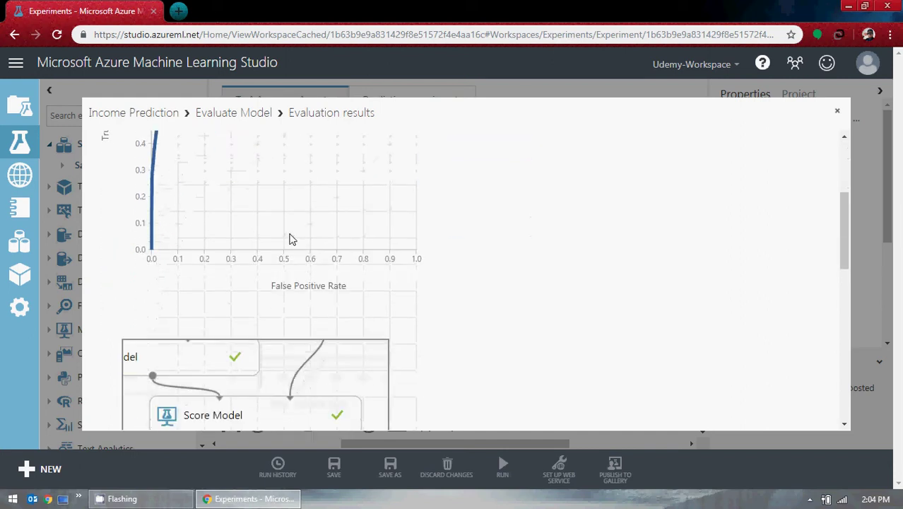
scroll(291, 239, "down", 6)
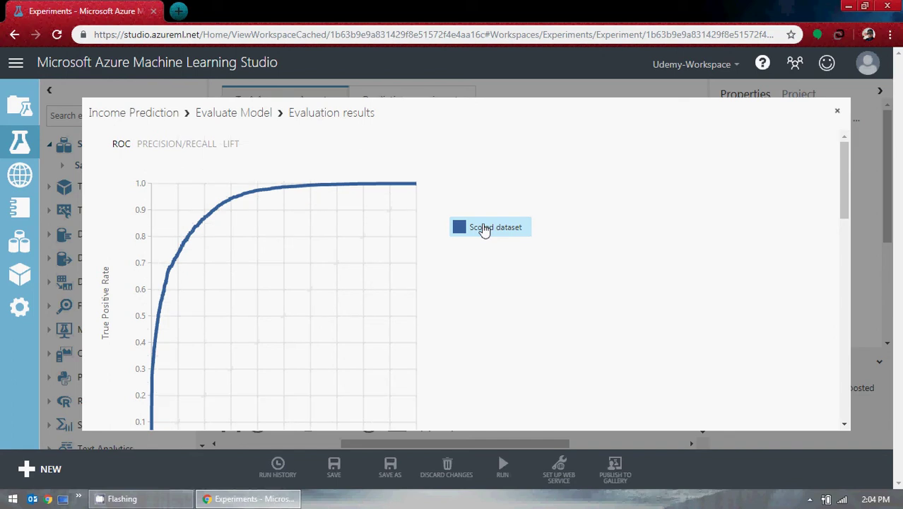
- Look briefly at the Precision/Recall and Lift charts, then return to the ROC chart and look over its results
left_click(183, 145)
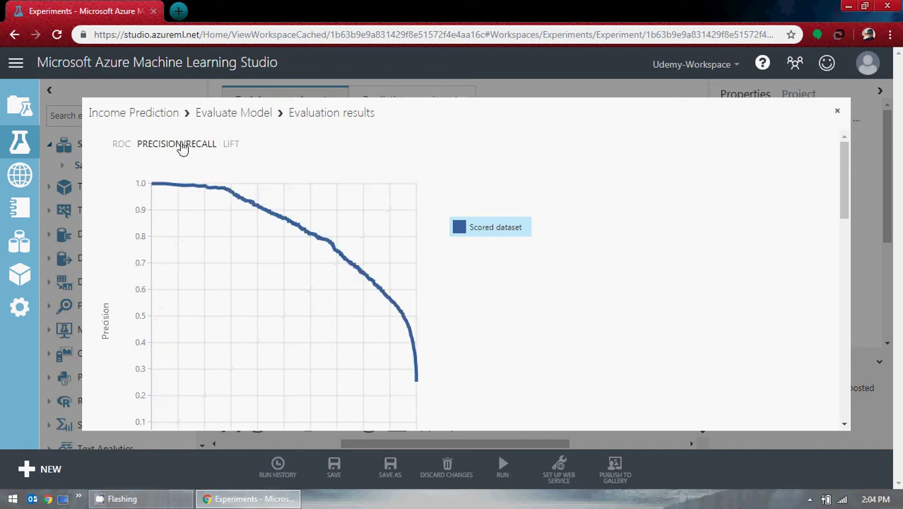
left_click(235, 145)
left_click(125, 145)
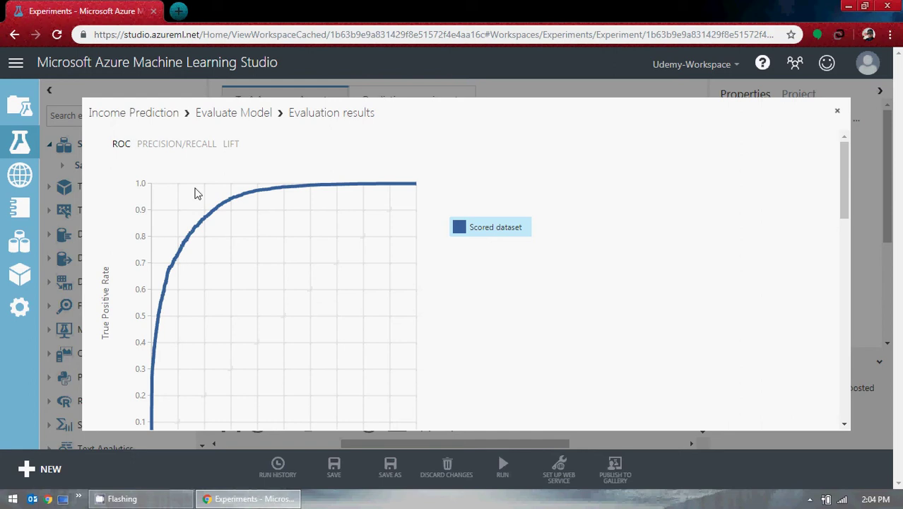
scroll(461, 249, "down", 5)
scroll(461, 249, "up", 5)
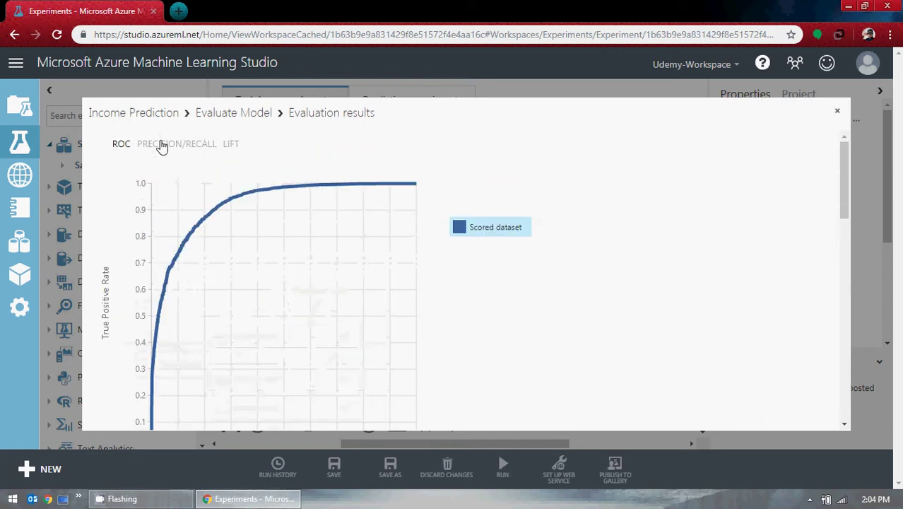
- Examine the full Precision/Recall chart and the full Lift chart of the scored dataset, including their axes
left_click_drag(161, 145, 165, 146)
left_click(303, 143)
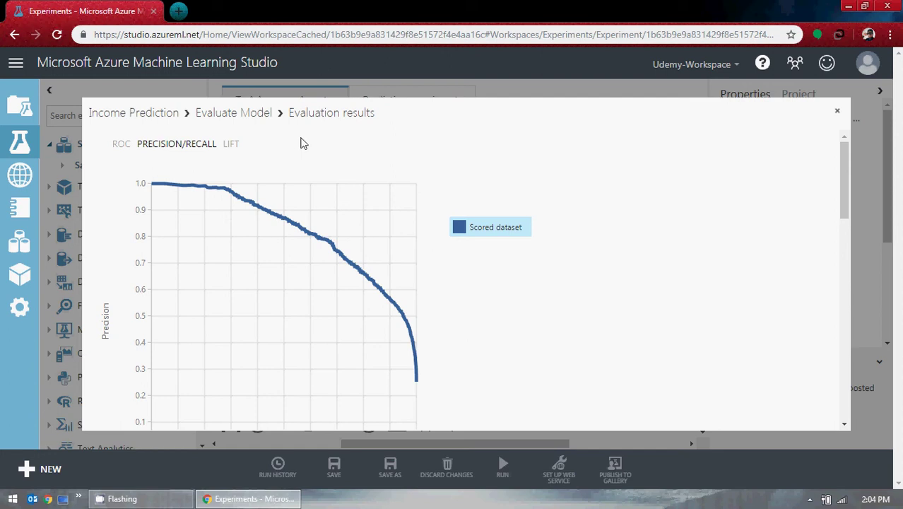
scroll(279, 155, "down", 1)
scroll(240, 176, "up", 1)
scroll(302, 246, "down", 2)
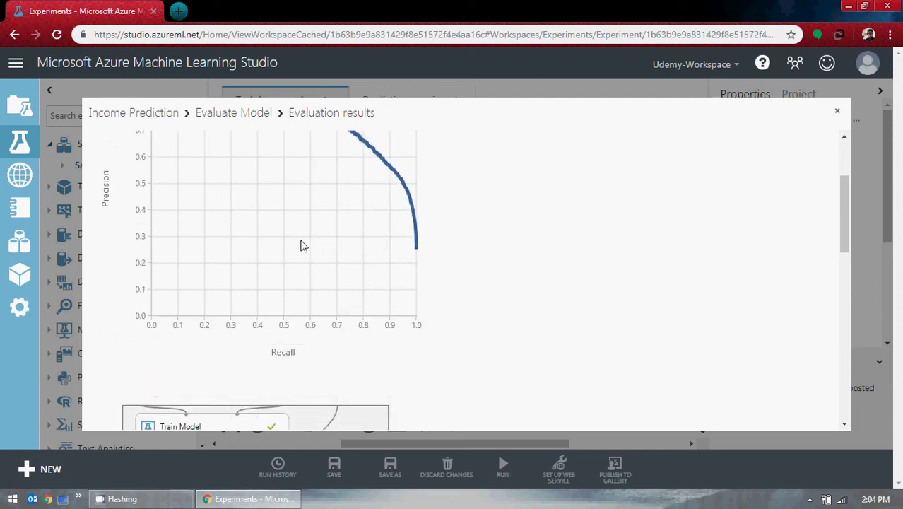
scroll(149, 343, "up", 2)
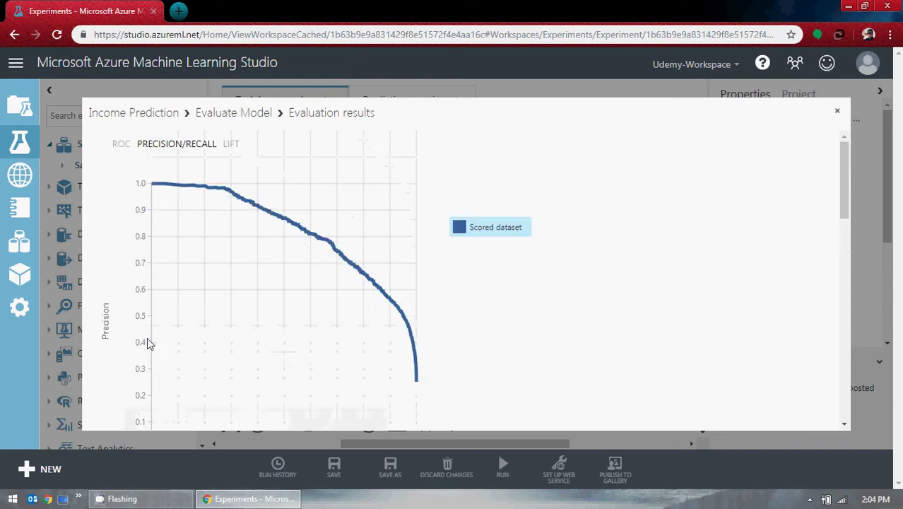
left_click(231, 150)
scroll(192, 347, "down", 2)
scroll(158, 365, "up", 2)
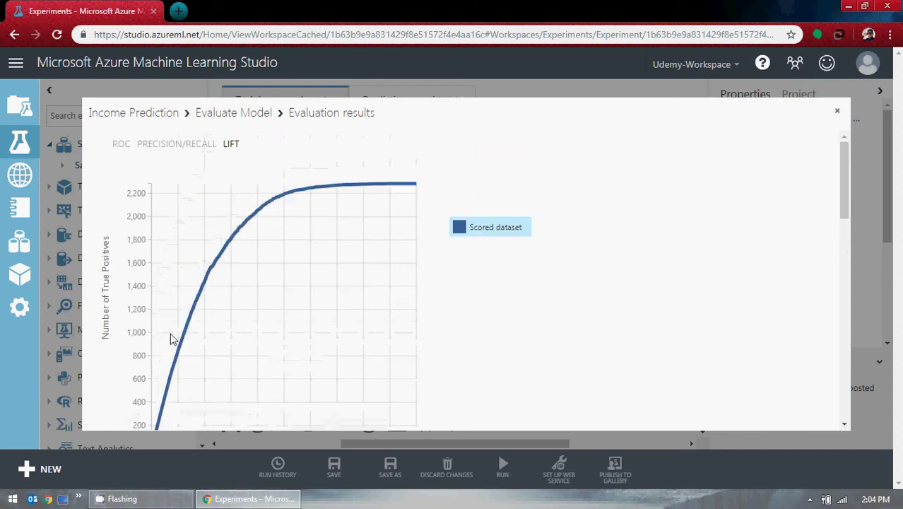
- Examine the evaluation metrics and score bin table below the charts, and highlight the Accuracy value
scroll(438, 256, "down", 8)
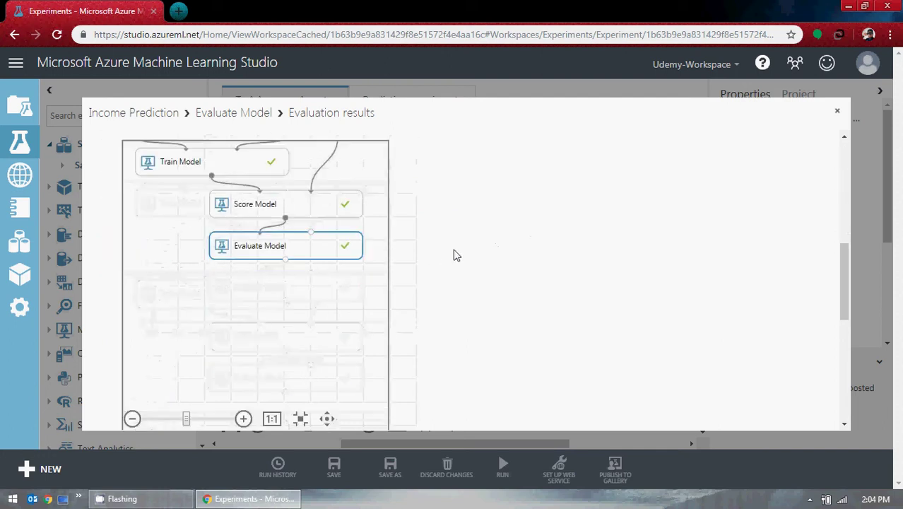
scroll(454, 256, "down", 4)
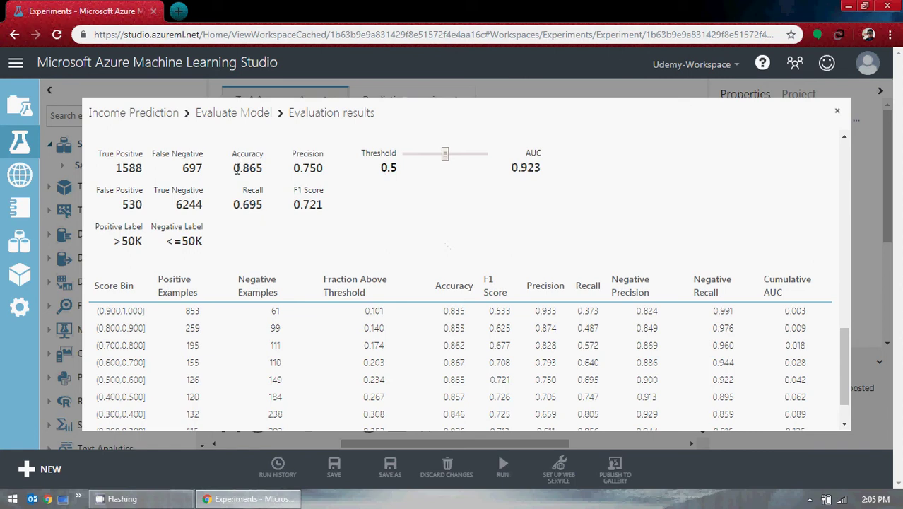
left_click_drag(234, 167, 262, 172)
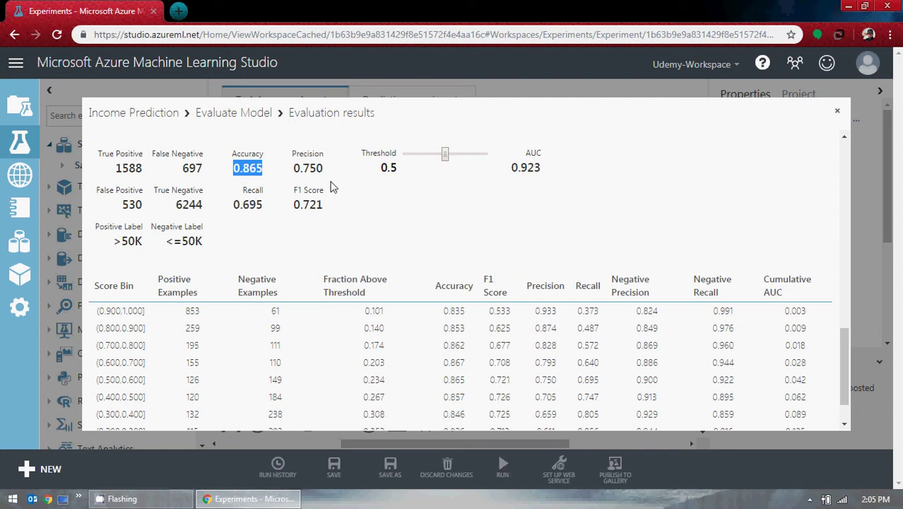
- Examine the score bin table, switch back to the ROC chart with its metrics, and close the evaluation results
scroll(507, 249, "down", 1)
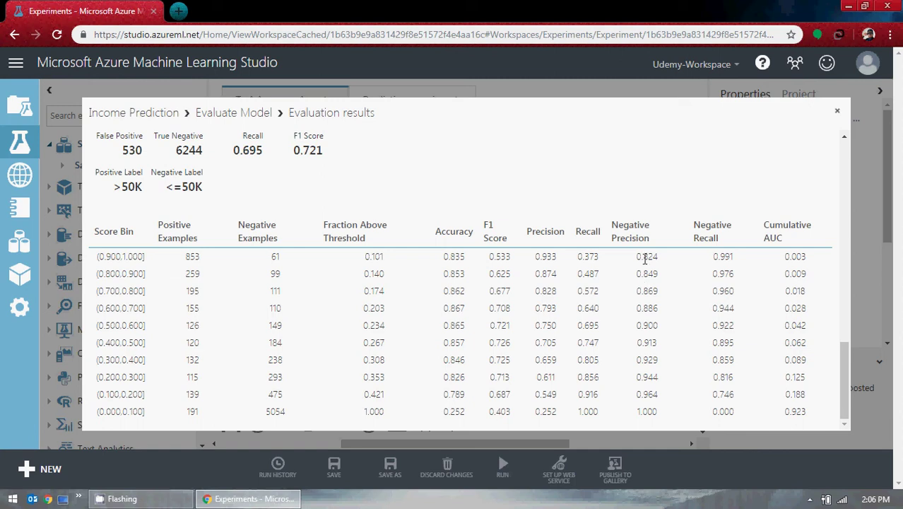
scroll(591, 272, "up", 10)
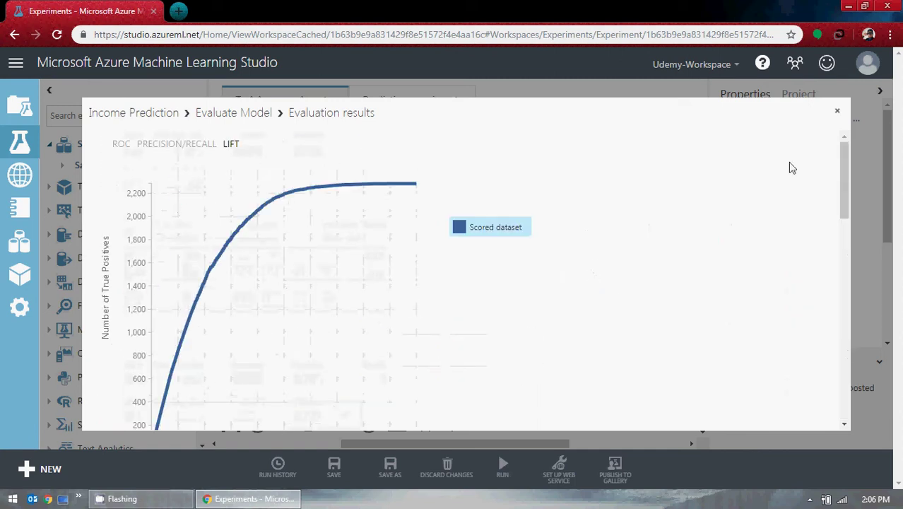
left_click(123, 150)
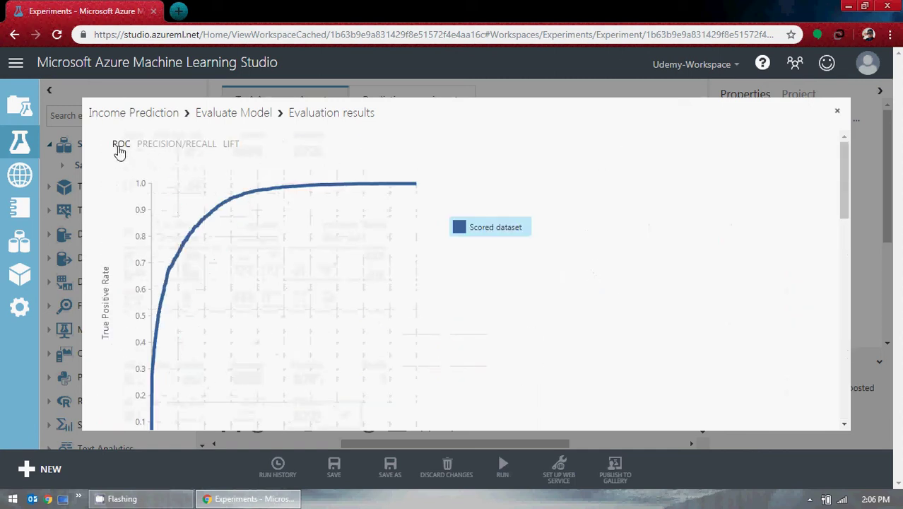
scroll(522, 272, "down", 10)
scroll(421, 322, "down", 2)
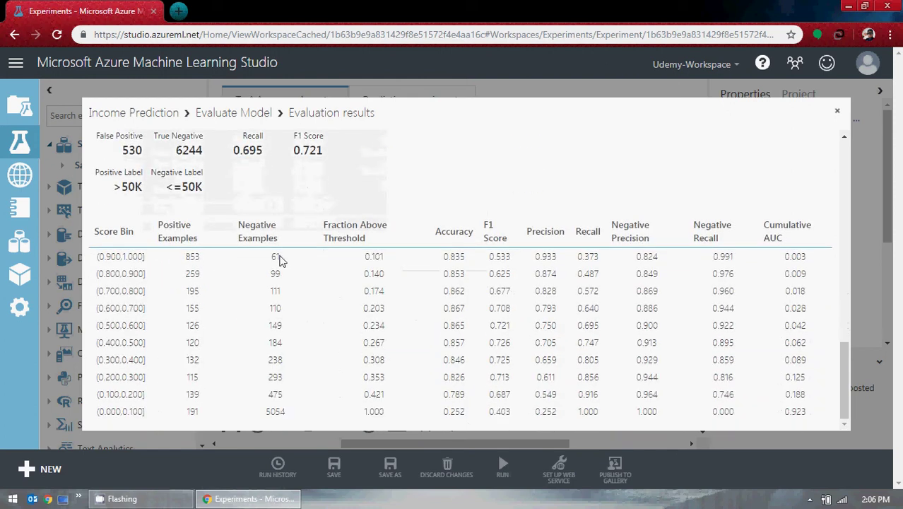
left_click(838, 113)
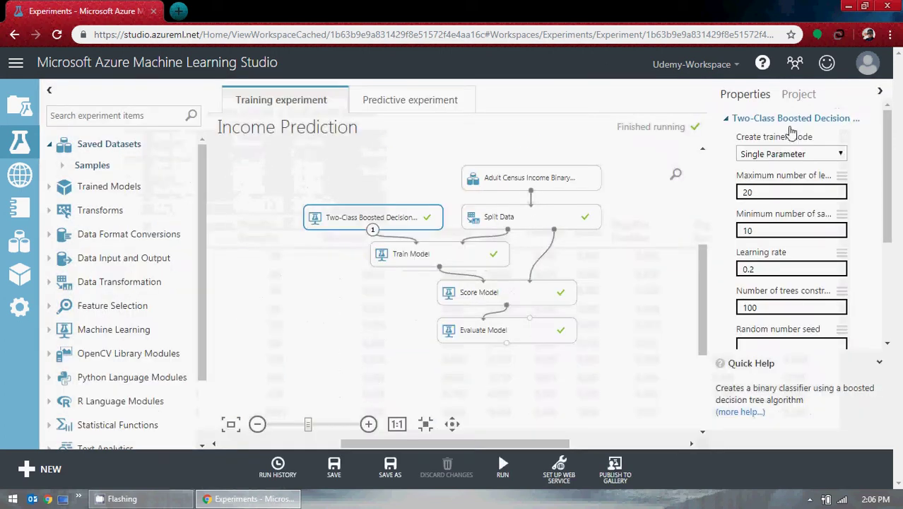
- Visualize the Adult Census Income dataset, look across its columns through to income, and close the view
right_click(531, 191)
left_click(592, 236)
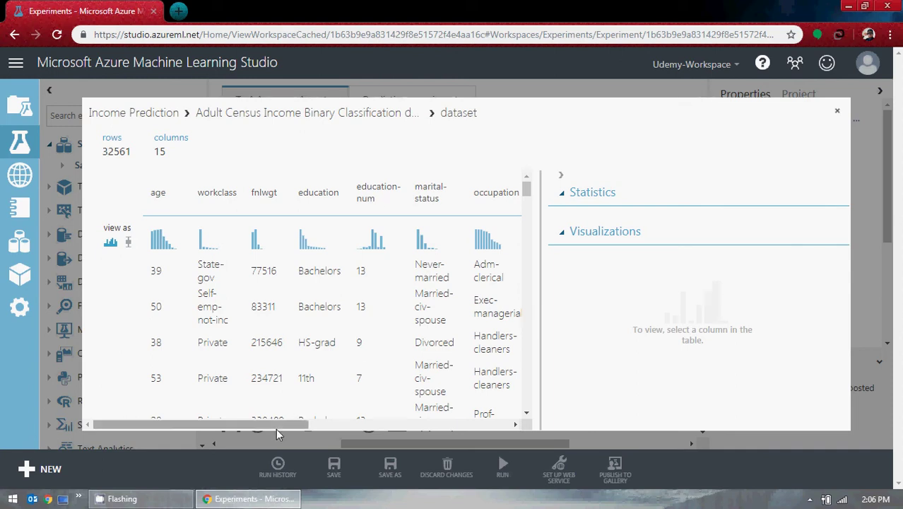
left_click_drag(276, 426, 510, 426)
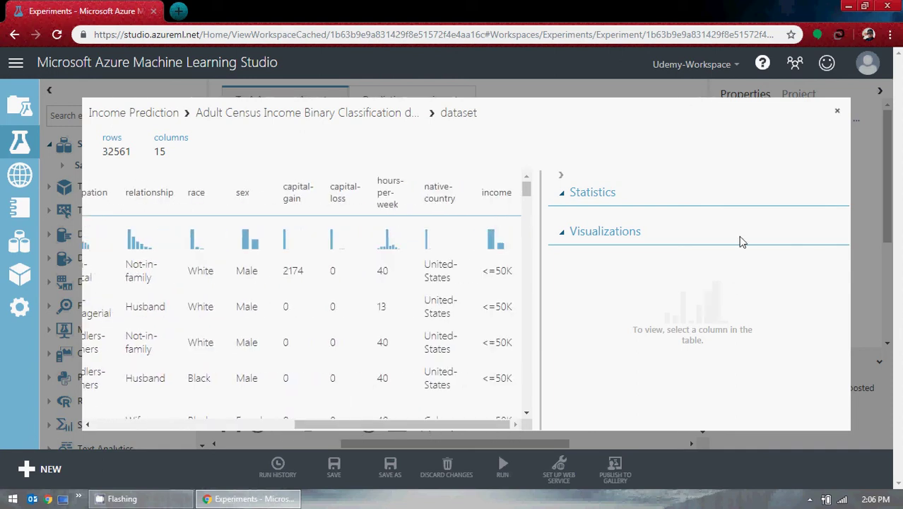
left_click(837, 115)
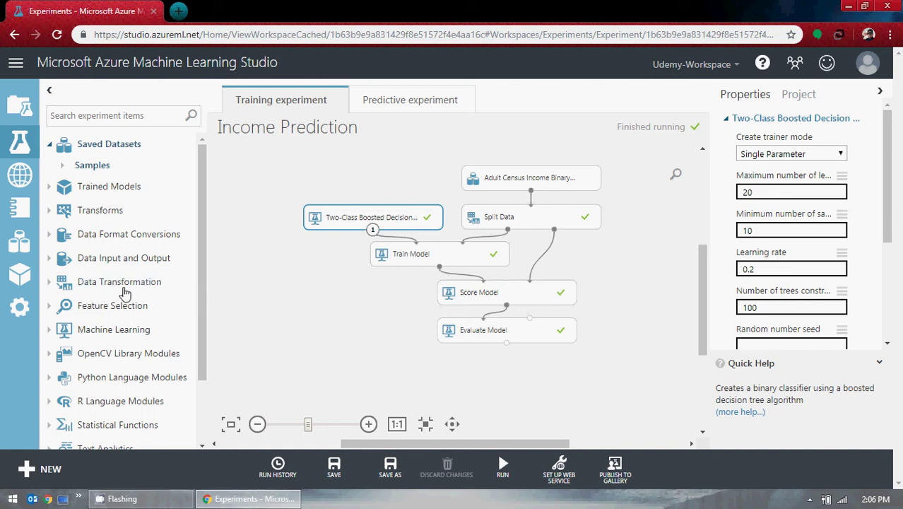
- In the predictive experiment, move the upper Select Columns in Dataset module clear of the trained model and nudge the Web service output module
left_click(407, 108)
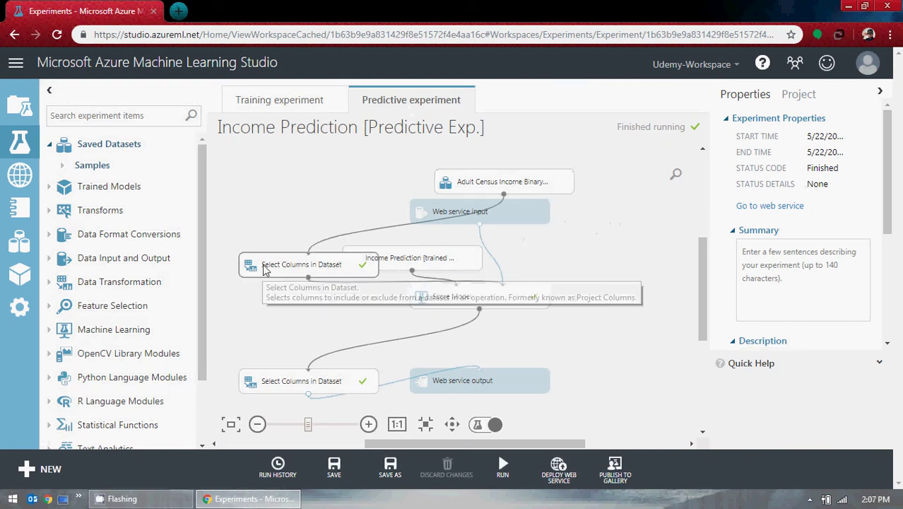
left_click_drag(264, 269, 221, 260)
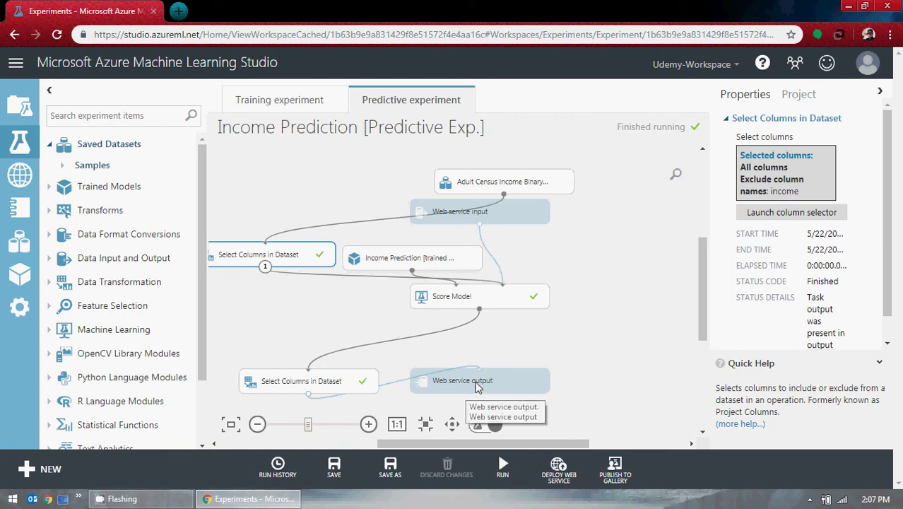
left_click_drag(477, 387, 489, 390)
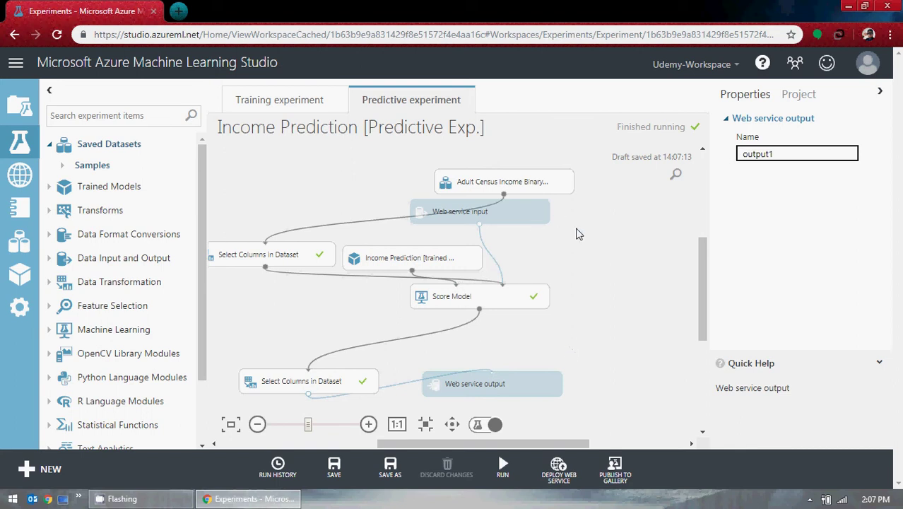
- Return to the training experiment and look through the Machine Learning modules down to the Classification algorithms
left_click(298, 98)
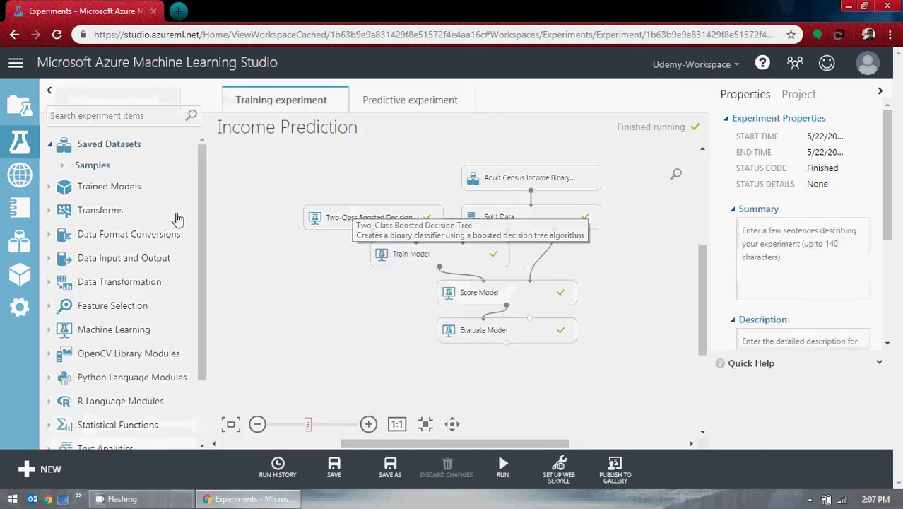
scroll(122, 239, "down", 3)
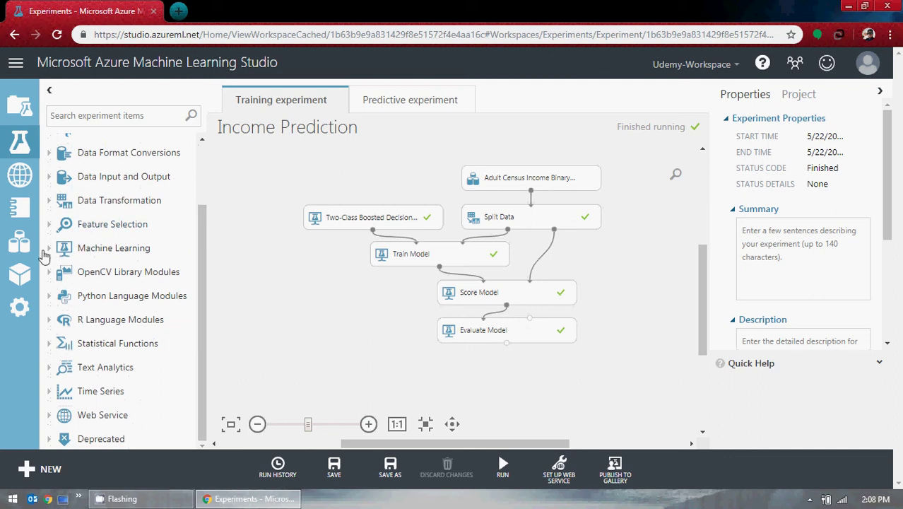
left_click(51, 248)
scroll(58, 268, "down", 8)
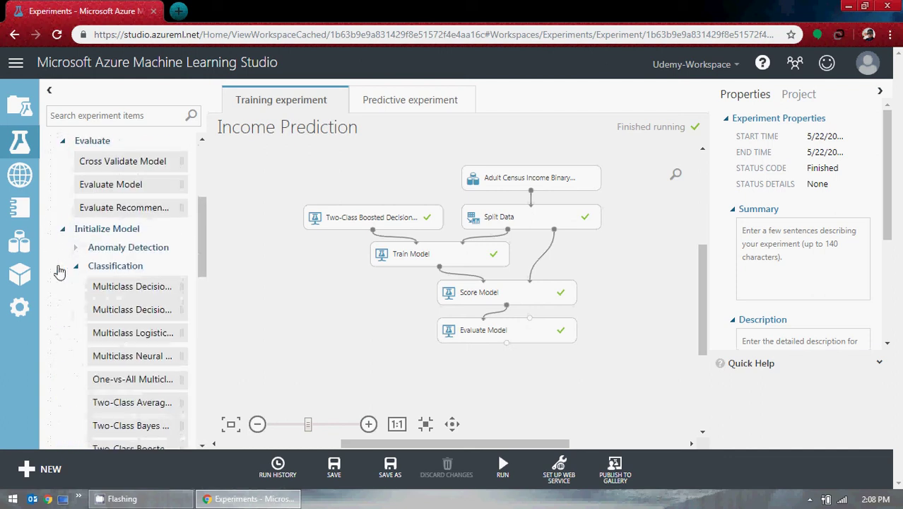
scroll(58, 268, "up", 2)
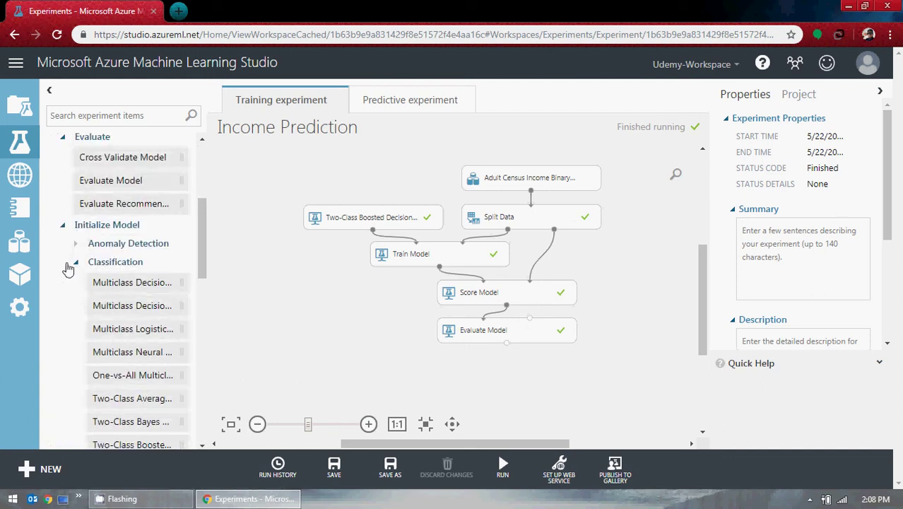
scroll(64, 263, "down", 4)
scroll(68, 269, "down", 1)
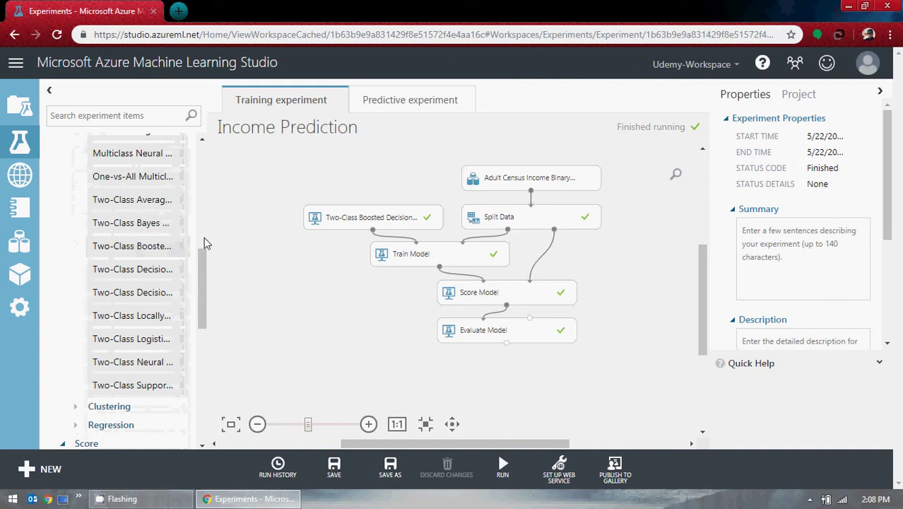
- Widen the module list to show full names, examine the Classification algorithms, and collapse that group
left_click_drag(204, 236, 388, 241)
scroll(278, 243, "up", 4)
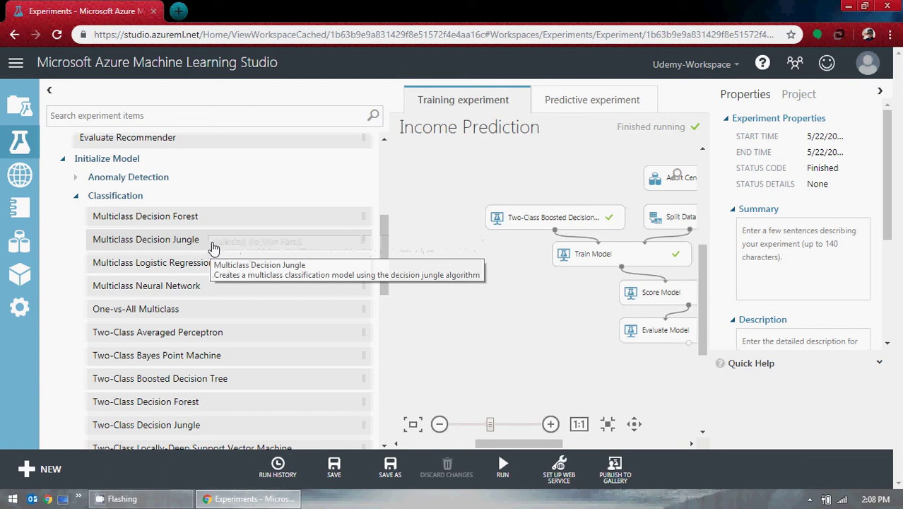
scroll(213, 248, "down", 2)
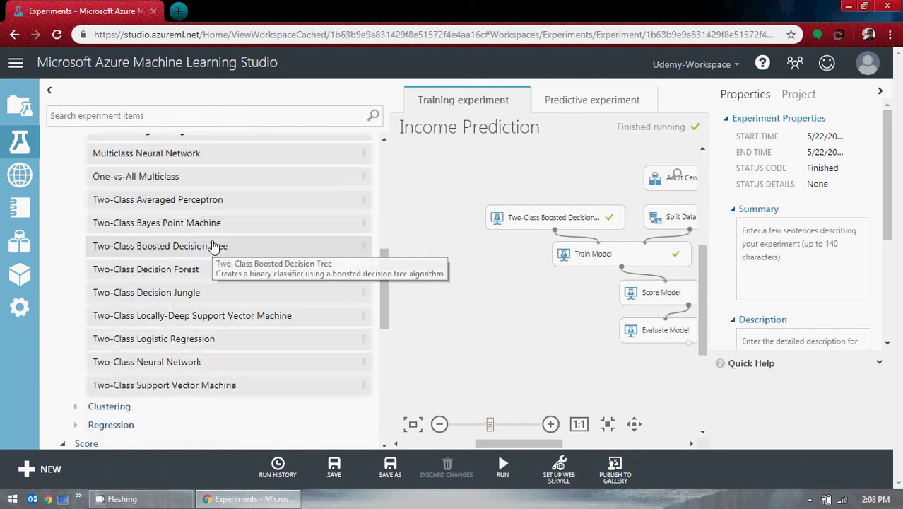
scroll(214, 247, "down", 1)
scroll(212, 244, "up", 5)
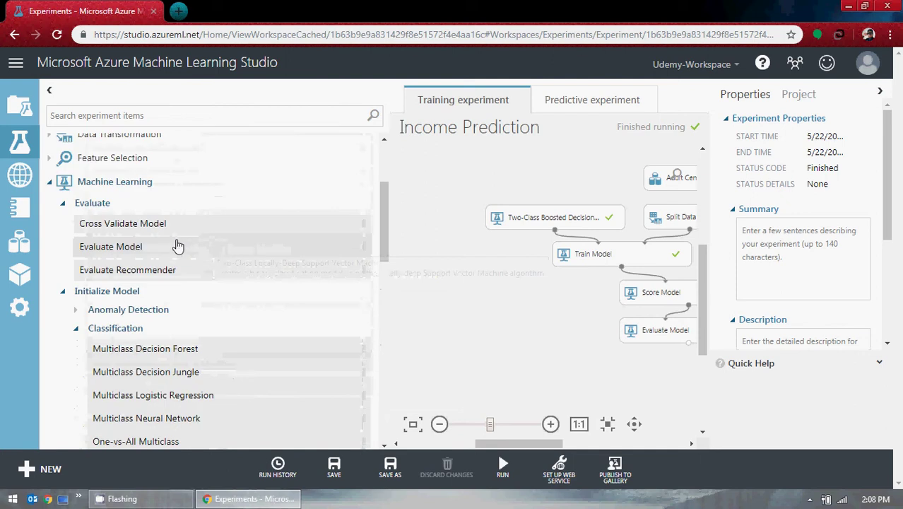
left_click(77, 329)
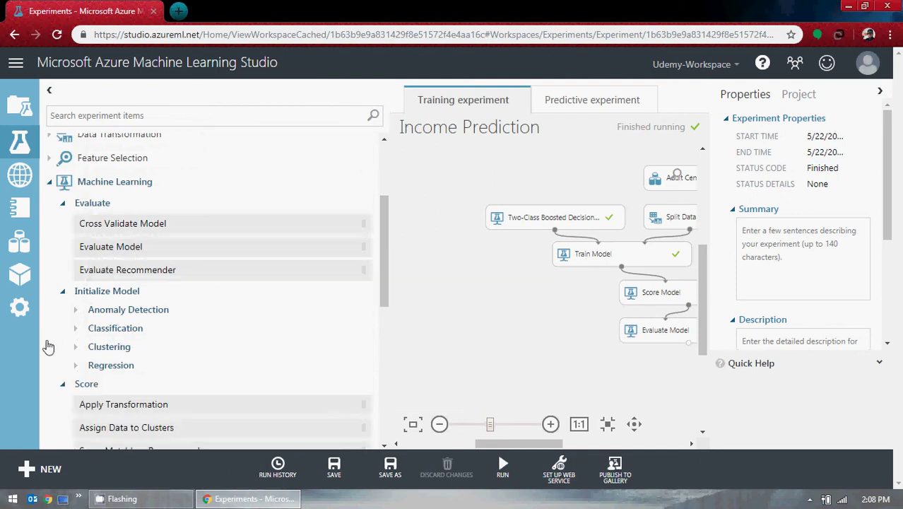
- Expand the Regression group under Initialize Model, examine its algorithms, and collapse it again
scroll(57, 321, "down", 2)
scroll(109, 290, "up", 1)
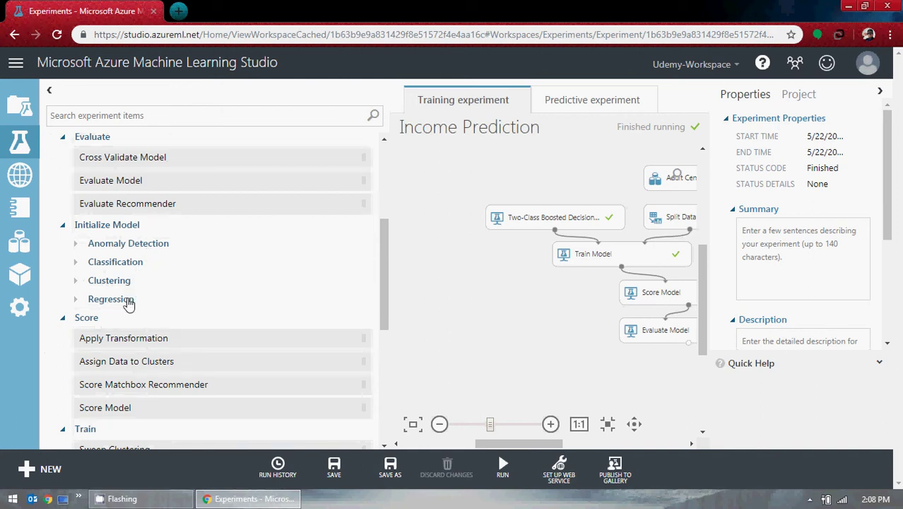
left_click(75, 300)
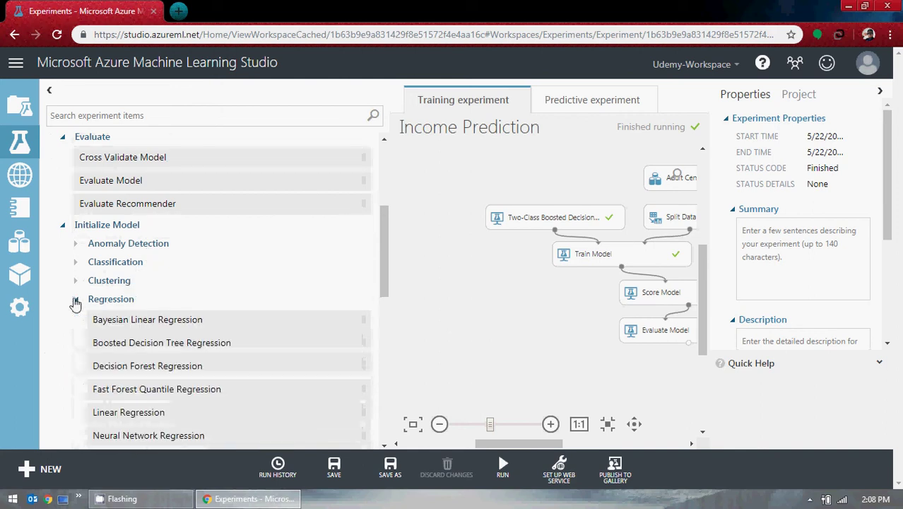
scroll(67, 301, "down", 2)
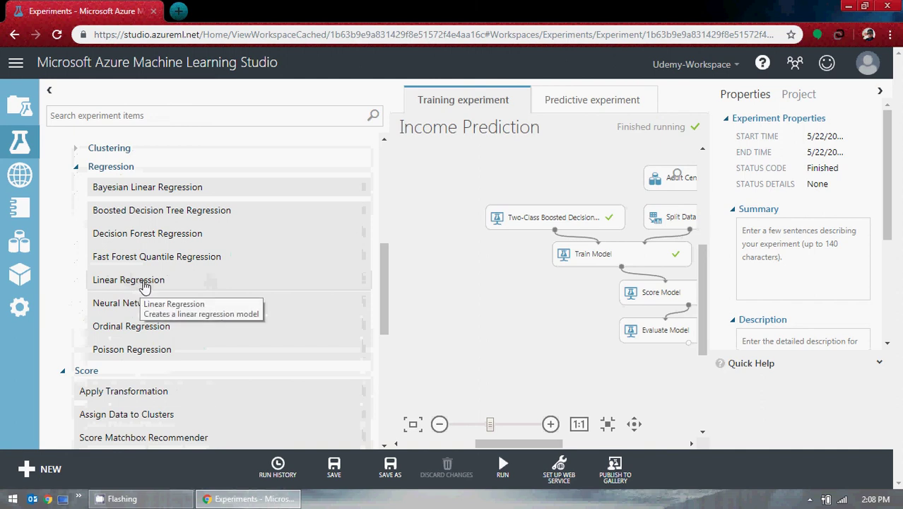
left_click(76, 168)
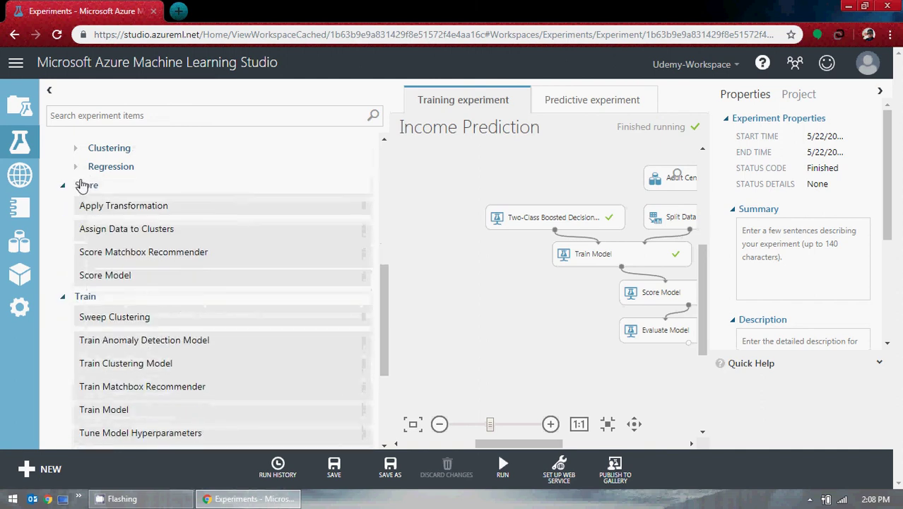
- Look at the Anomaly Detection algorithms under Initialize Model and collapse the group
scroll(76, 217, "up", 3)
left_click(75, 246)
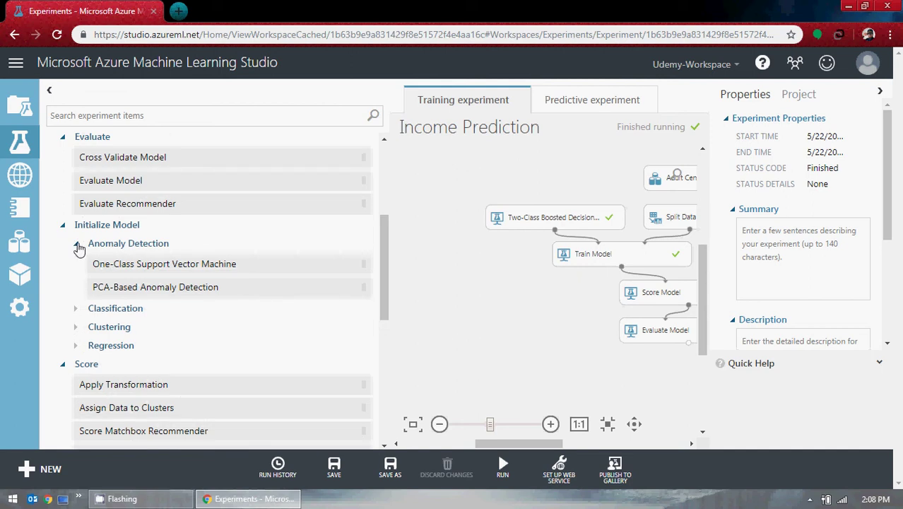
left_click(77, 244)
- Review the multiclass and two-class algorithms in the Classification group once more, and collapse it
left_click(78, 262)
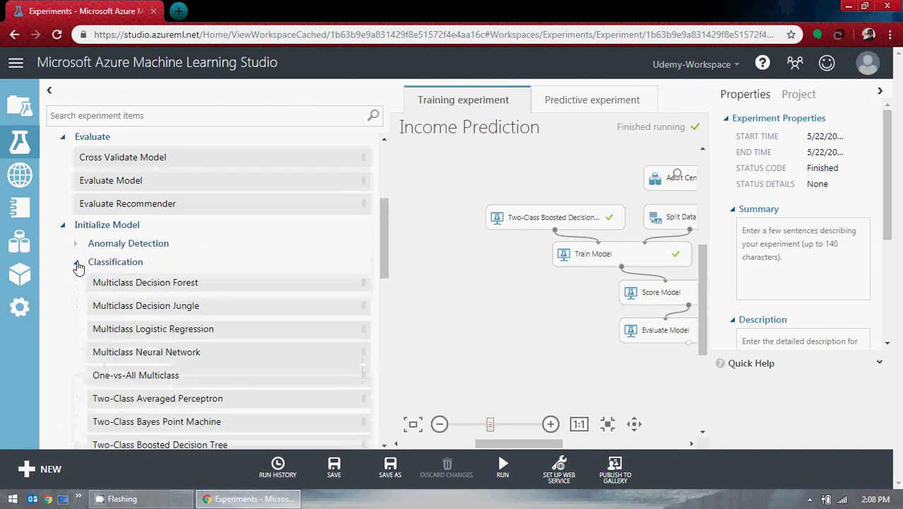
scroll(196, 280, "down", 5)
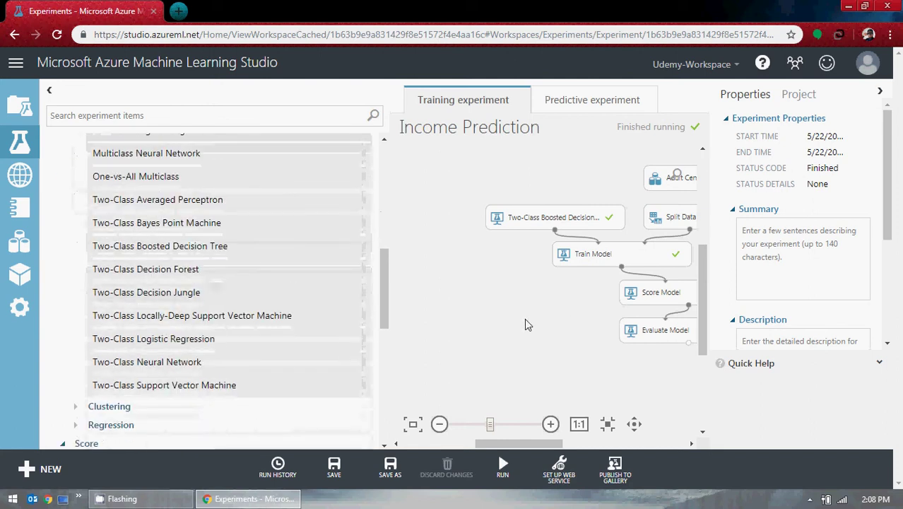
scroll(516, 319, "up", 1)
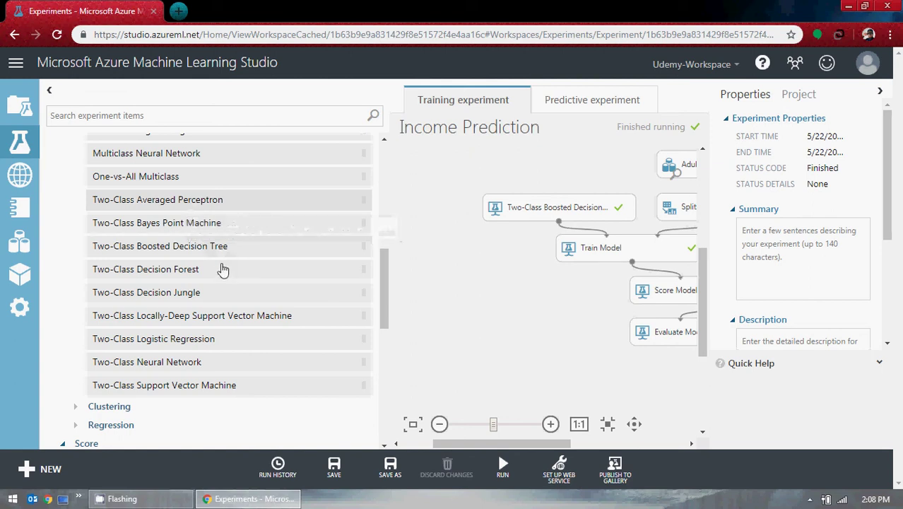
scroll(219, 268, "up", 2)
left_click(75, 195)
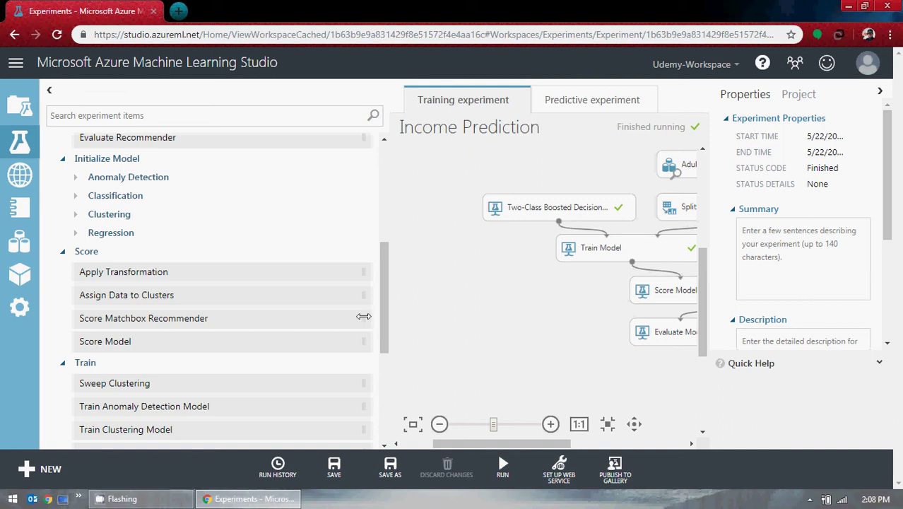
- Examine the Clustering group and the Regression group's algorithms, collapsing each group after viewing it
left_click(76, 214)
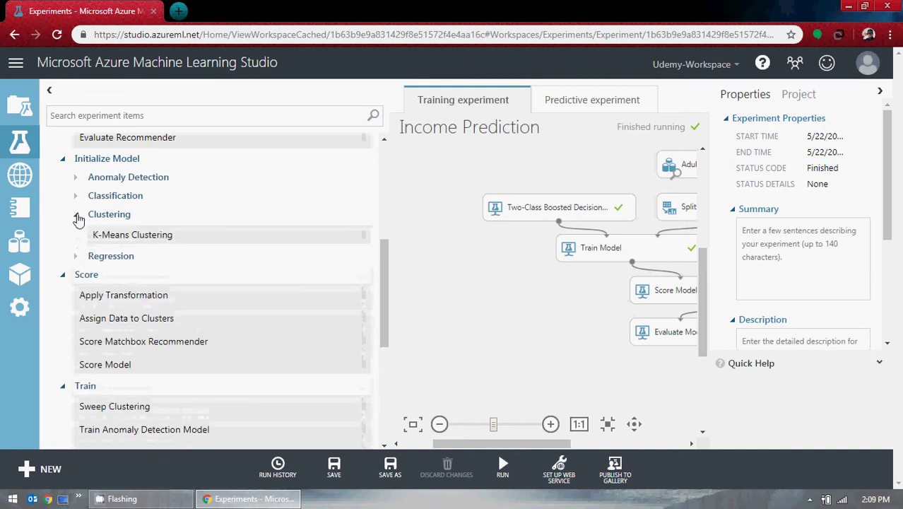
left_click(77, 216)
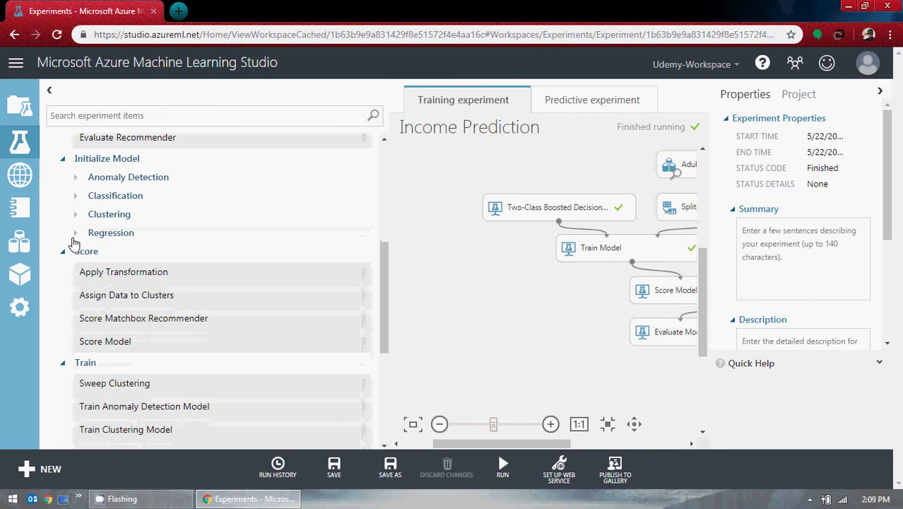
left_click(75, 232)
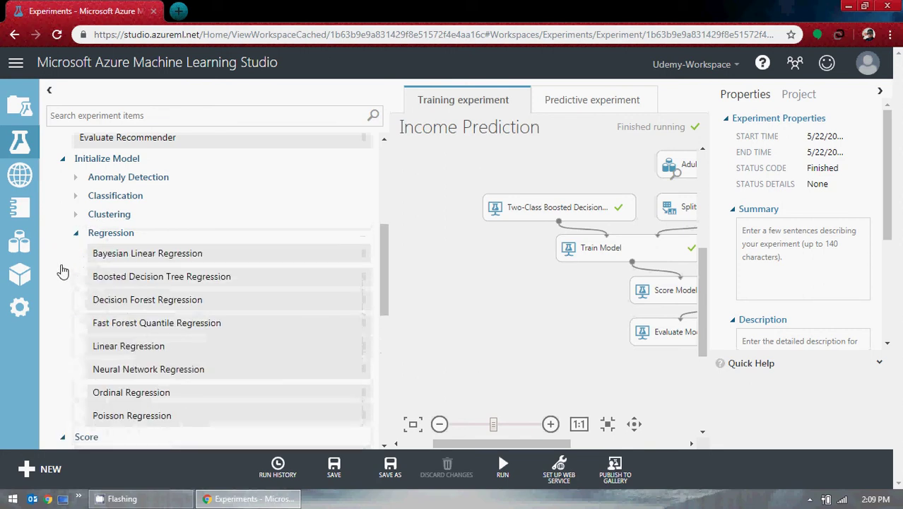
scroll(62, 270, "down", 1)
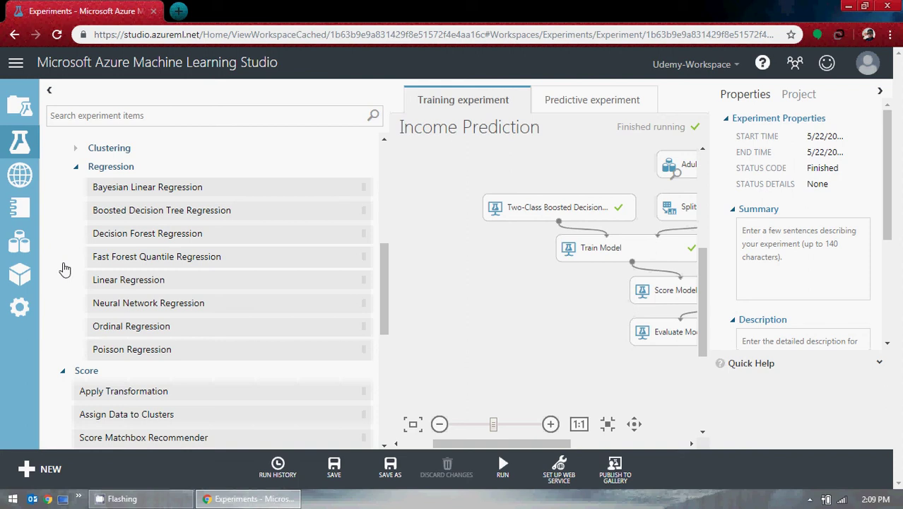
left_click(177, 313)
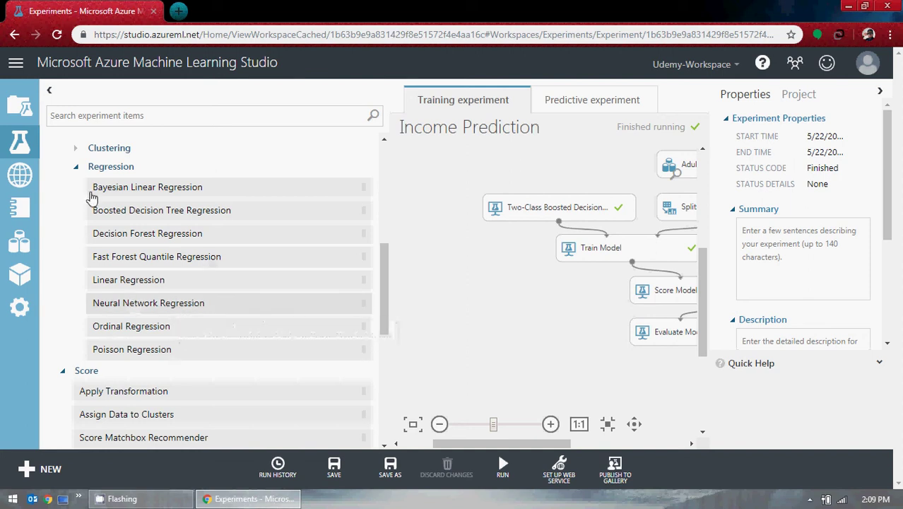
left_click(75, 169)
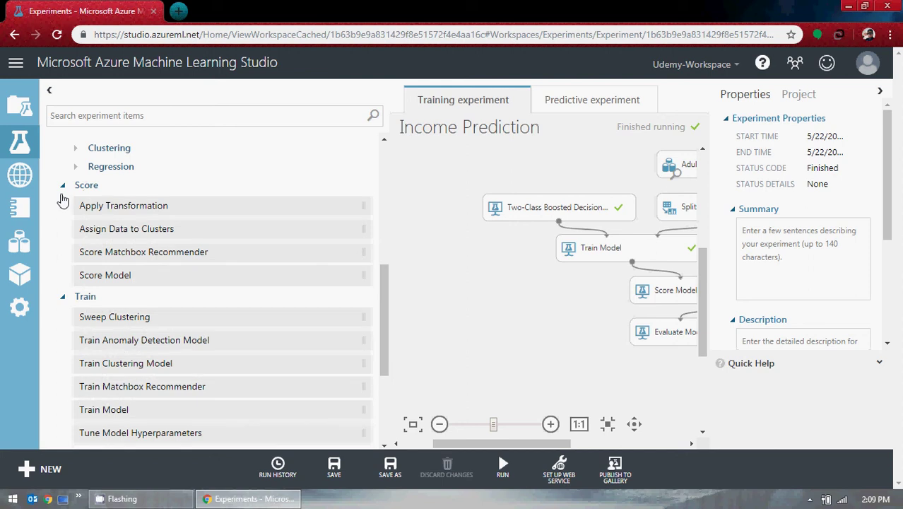
- Visualize the Score Model's scored dataset, examine it through to the Scored Labels and Scored Probabilities columns, and close it
scroll(63, 200, "up", 3)
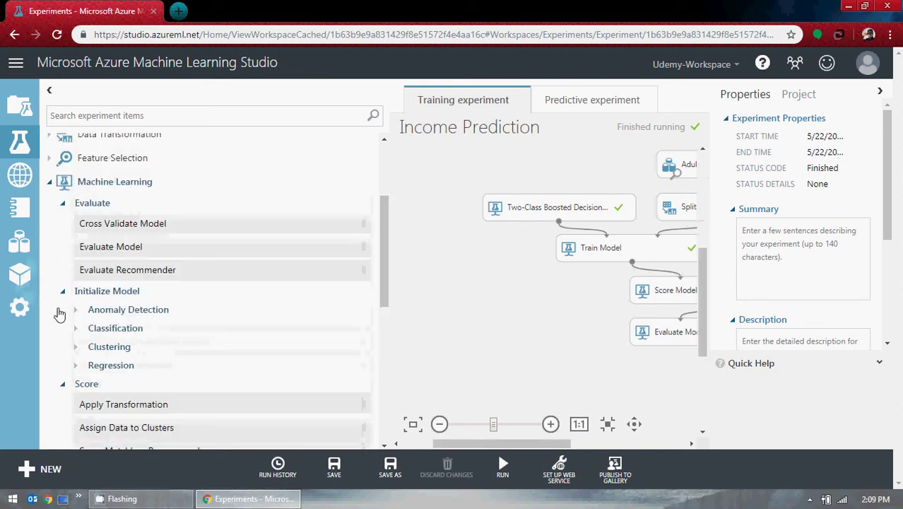
scroll(60, 313, "down", 3)
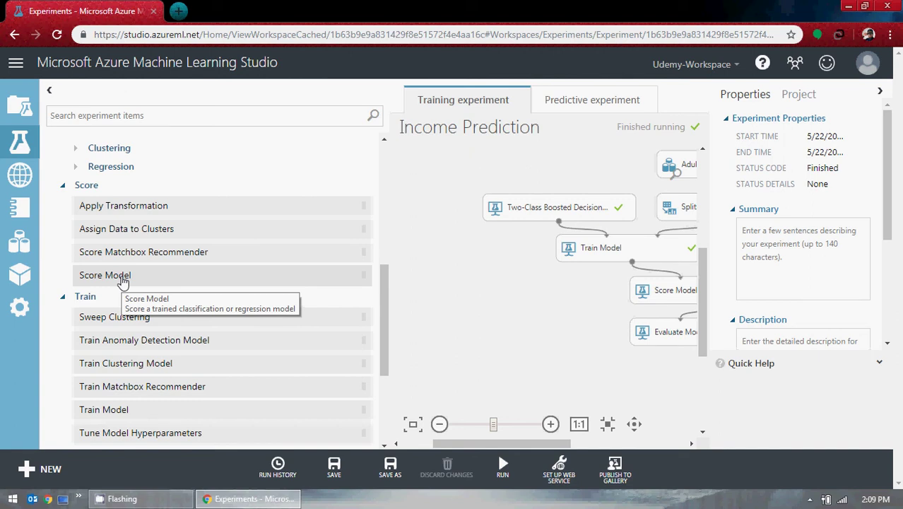
left_click_drag(502, 443, 566, 443)
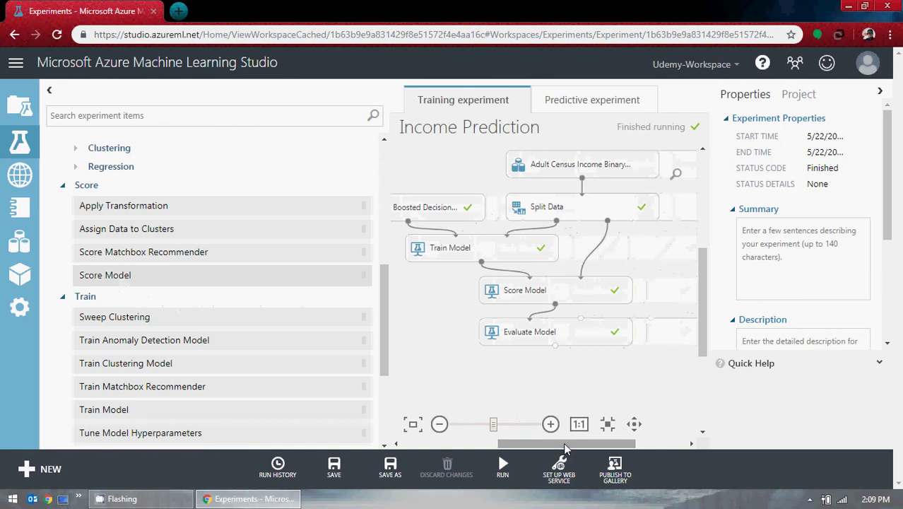
right_click(556, 308)
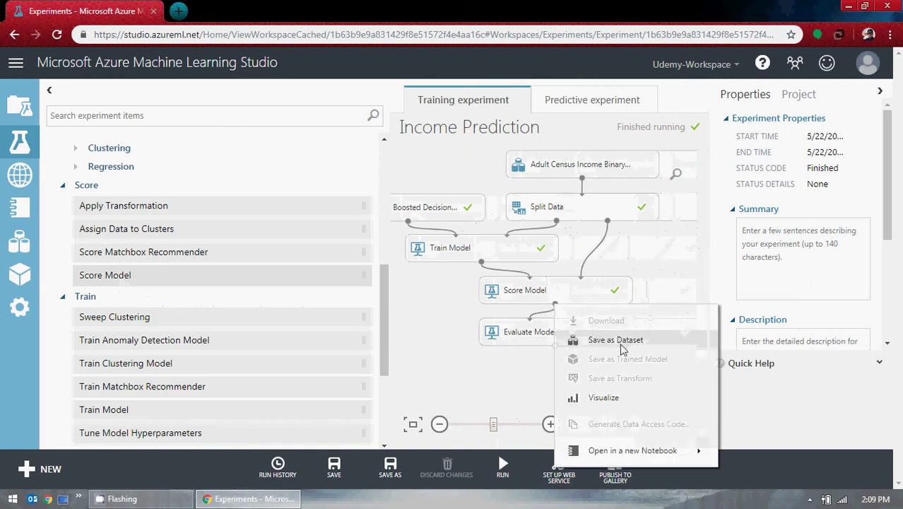
left_click(601, 400)
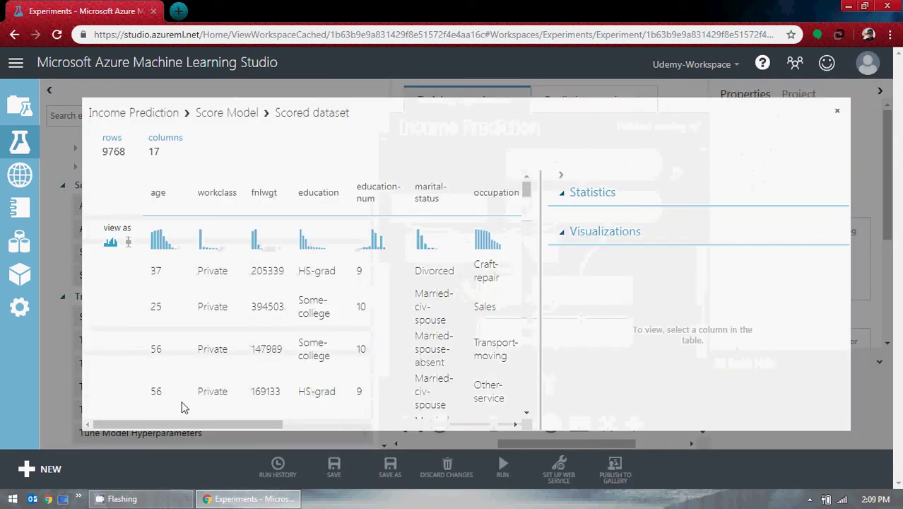
left_click_drag(179, 424, 405, 424)
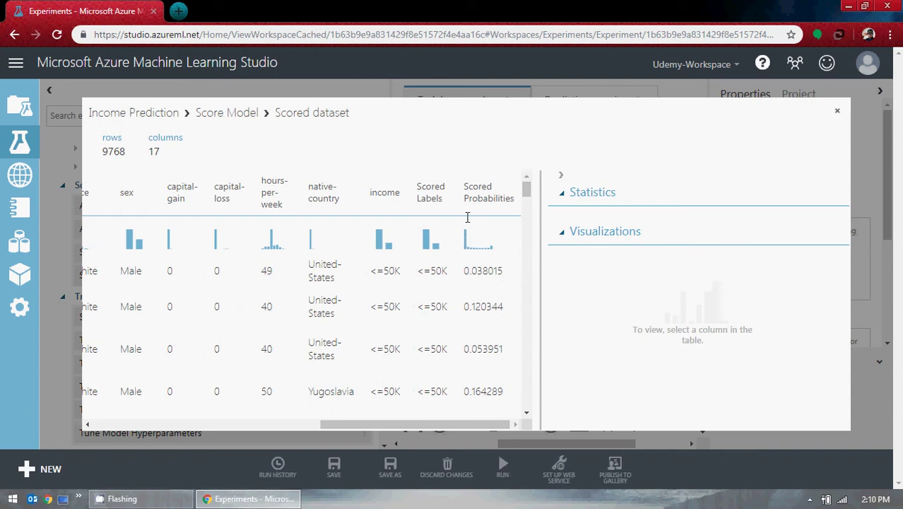
left_click(838, 112)
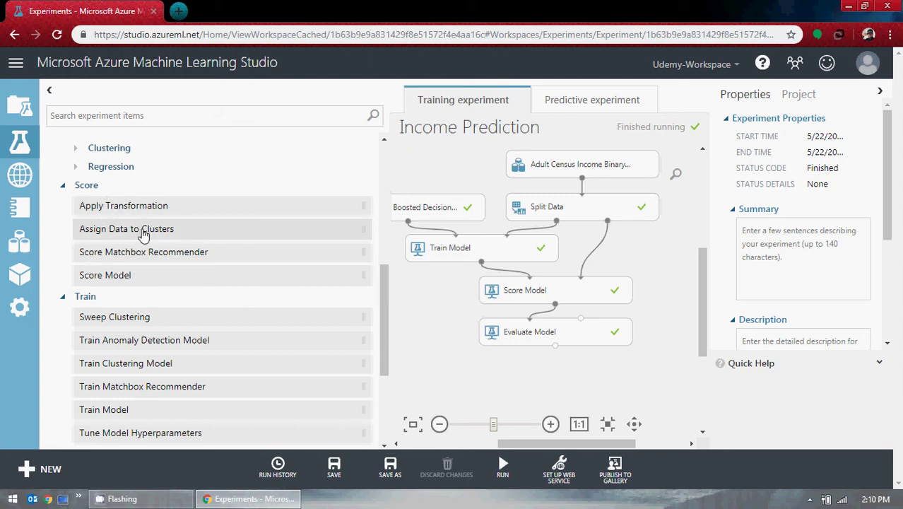
- Collapse the Score group, look over the Train modules, and view the properties of the experiment's Split Data module
left_click(63, 185)
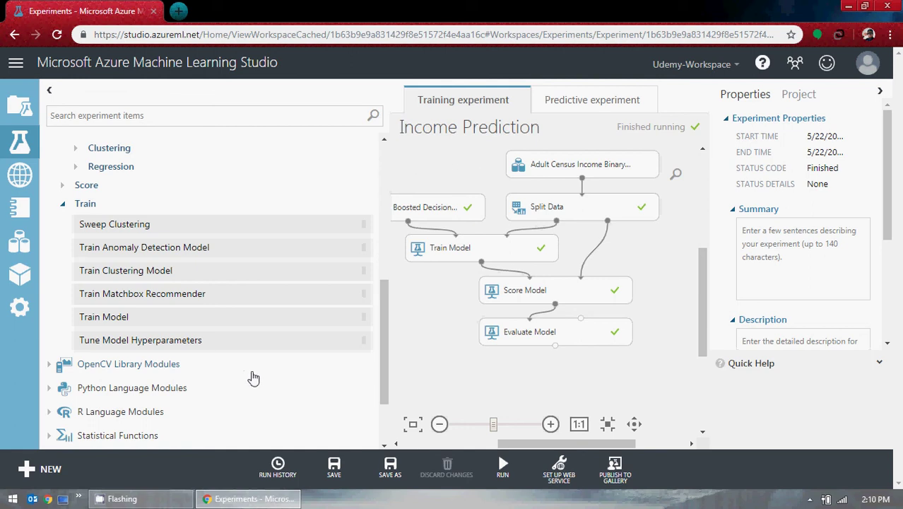
left_click(188, 252)
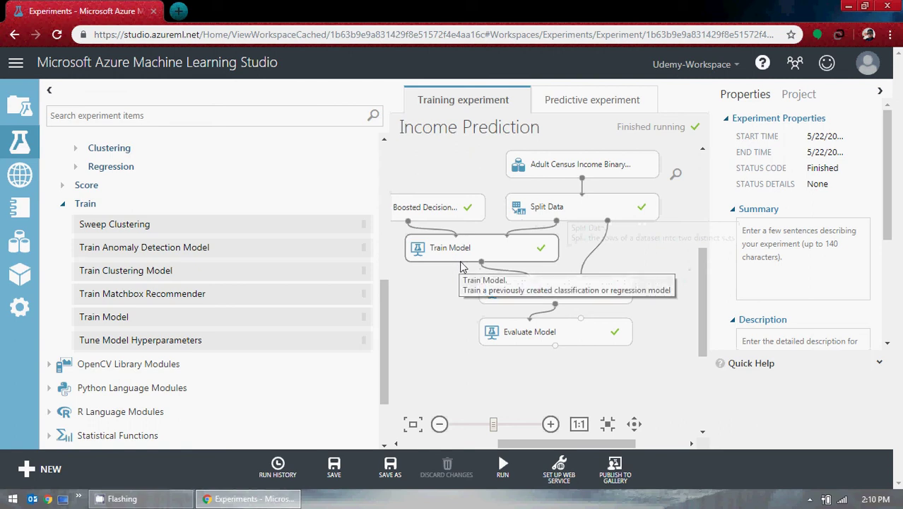
left_click(583, 212)
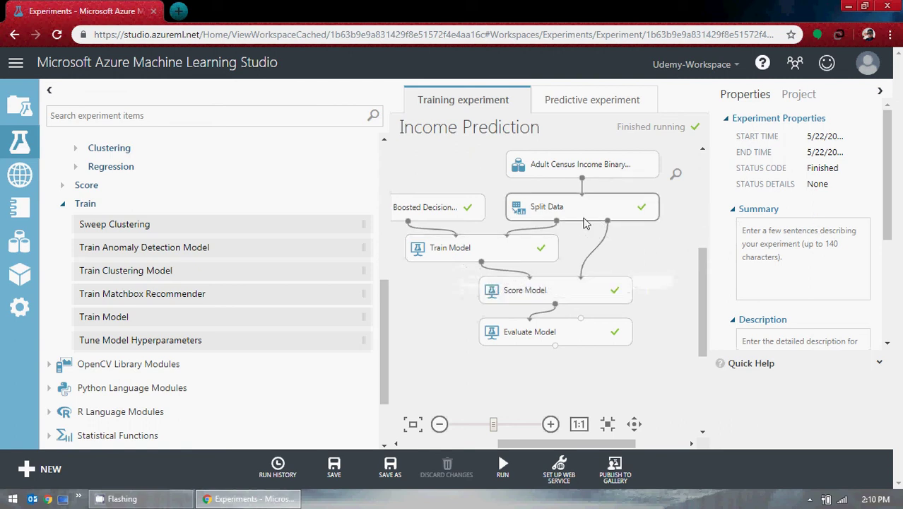
left_click(749, 194)
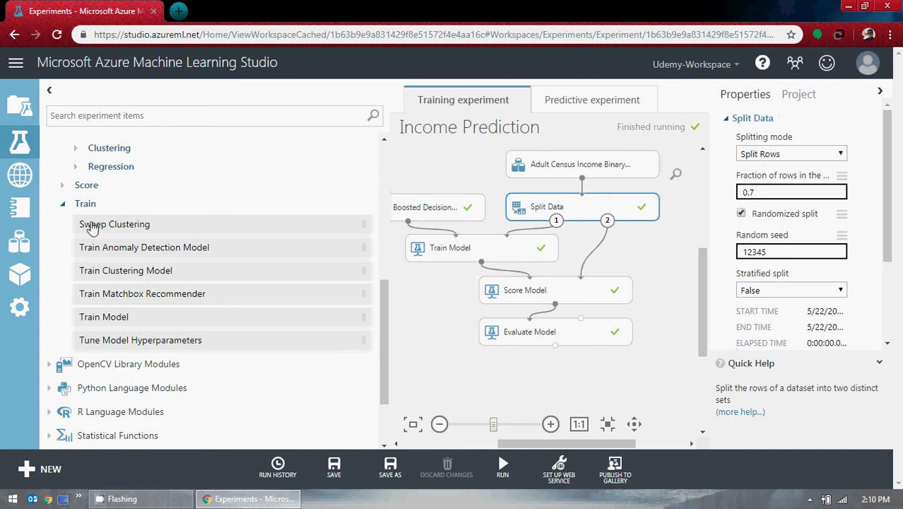
- Collapse the Train group, look at the OpenCV Library Modules, and collapse that group as well
left_click(62, 205)
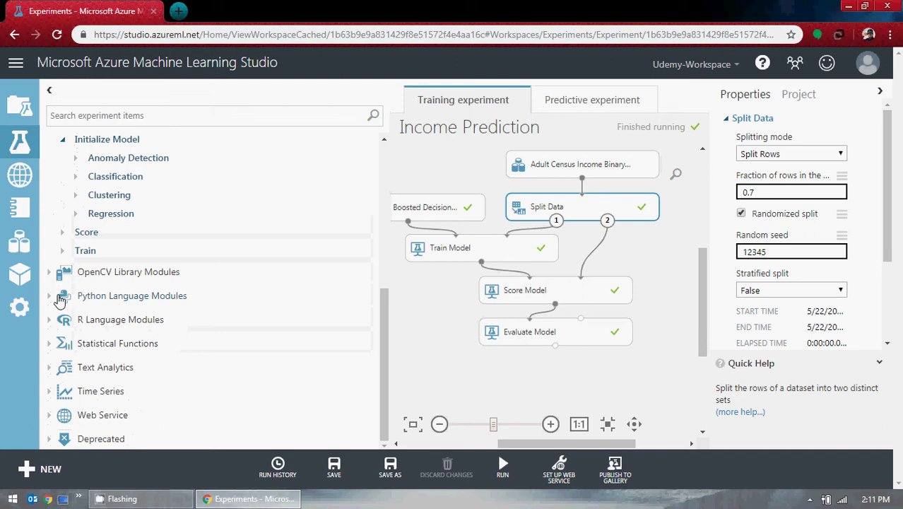
left_click(62, 254)
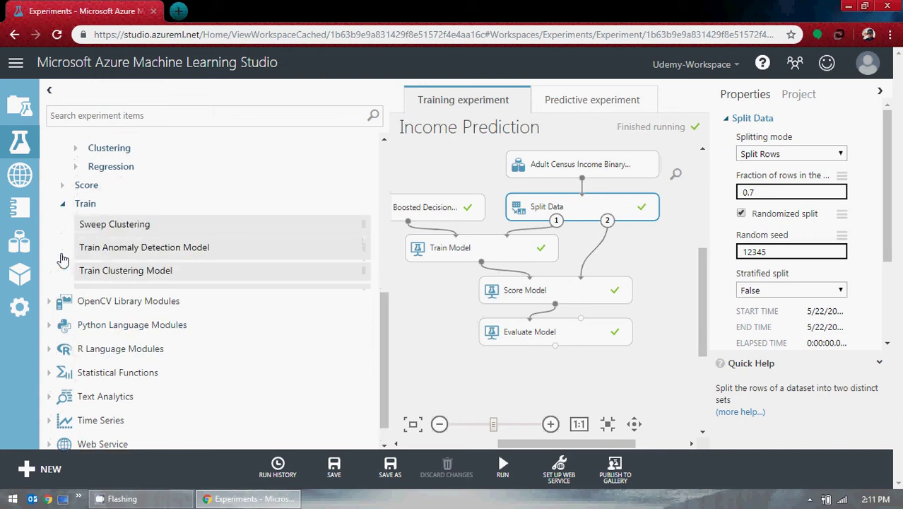
left_click(64, 204)
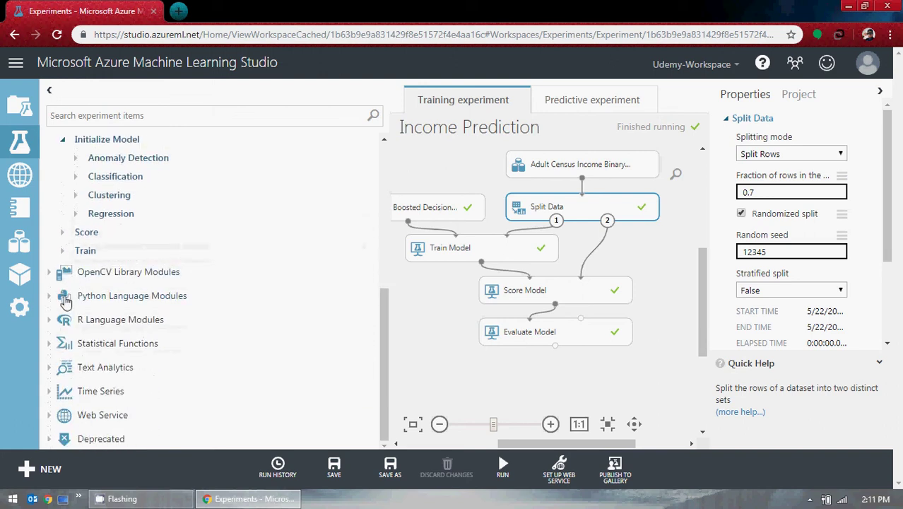
left_click(50, 274)
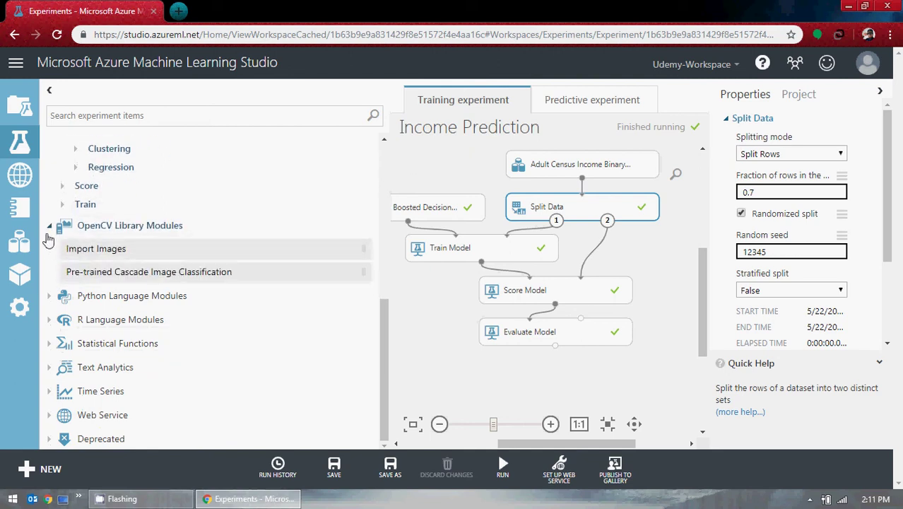
left_click(48, 240)
- Examine the modules in the Python Language Modules and R Language Modules groups, collapsing each group after viewing it
left_click(49, 288)
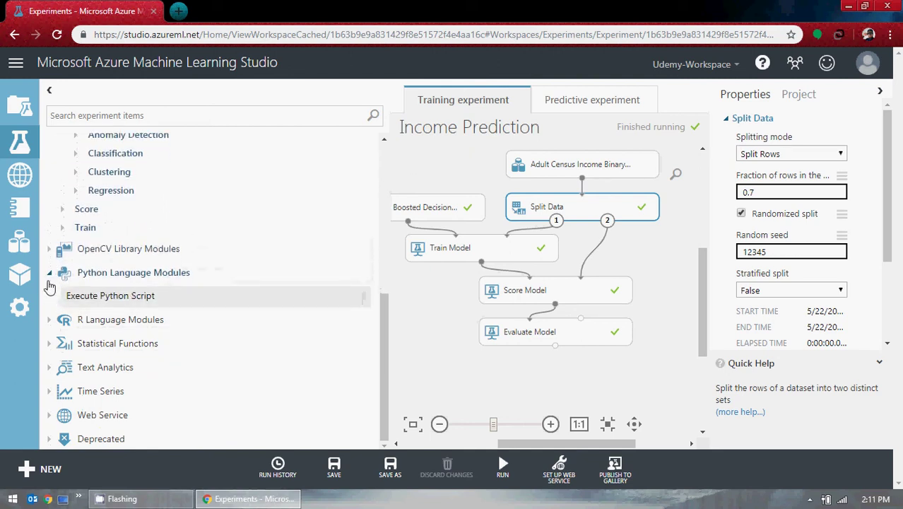
scroll(73, 312, "up", 3)
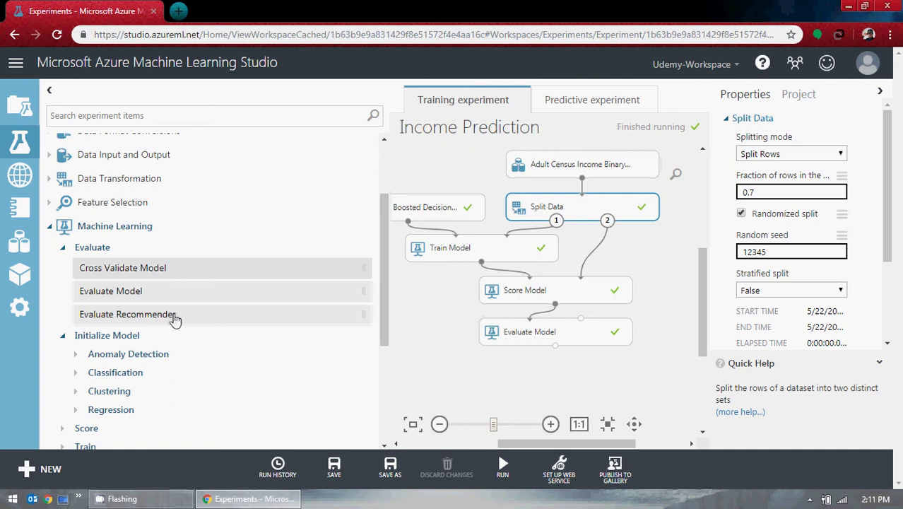
scroll(177, 319, "down", 3)
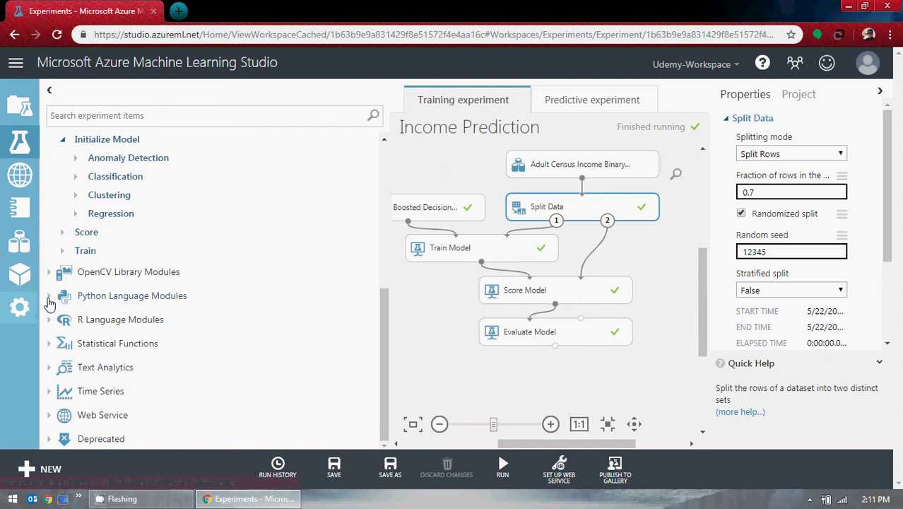
left_click(49, 297)
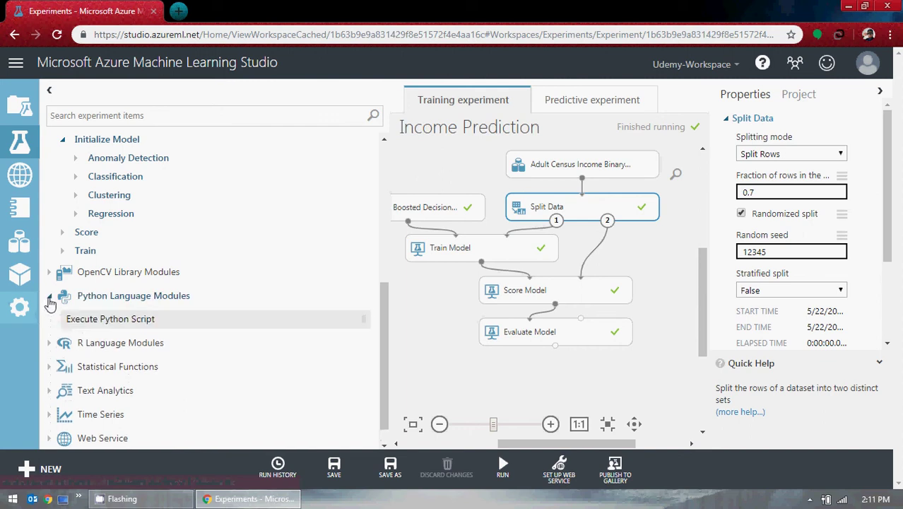
left_click(49, 297)
left_click(50, 319)
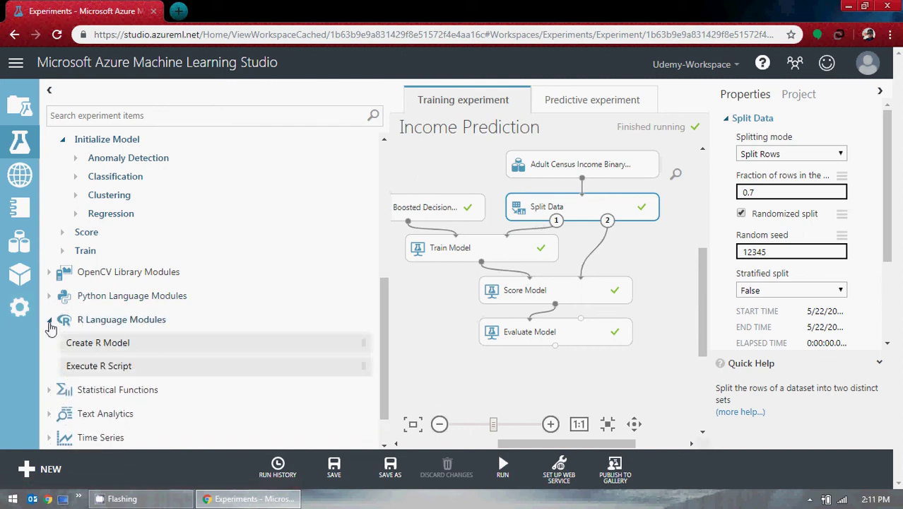
left_click(49, 319)
- Expand the Statistical Functions group, and visualize the Score Model's output again through to its scored columns before closing it
left_click(49, 345)
scroll(217, 345, "down", 2)
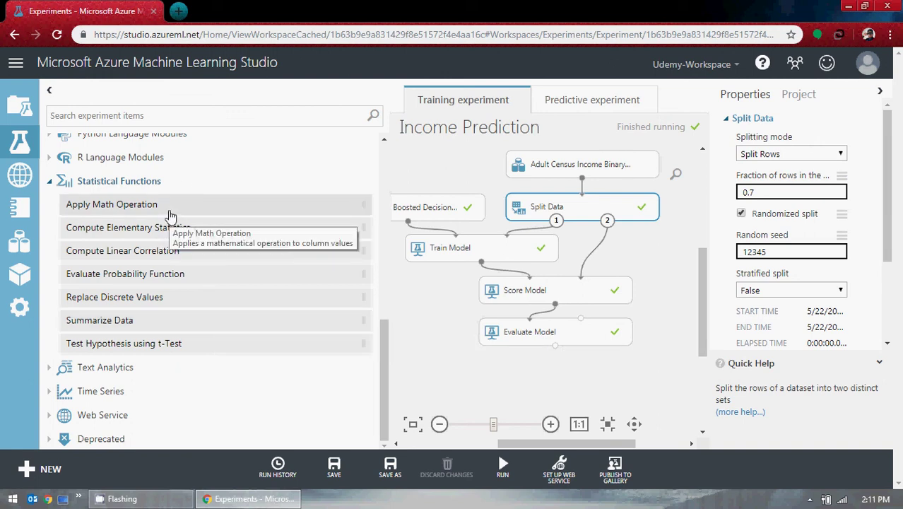
left_click(569, 295)
right_click(555, 303)
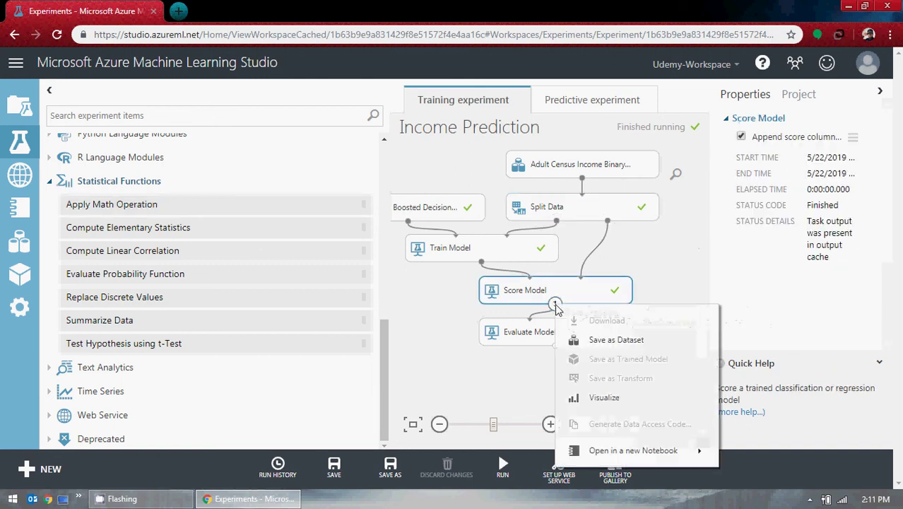
left_click(603, 396)
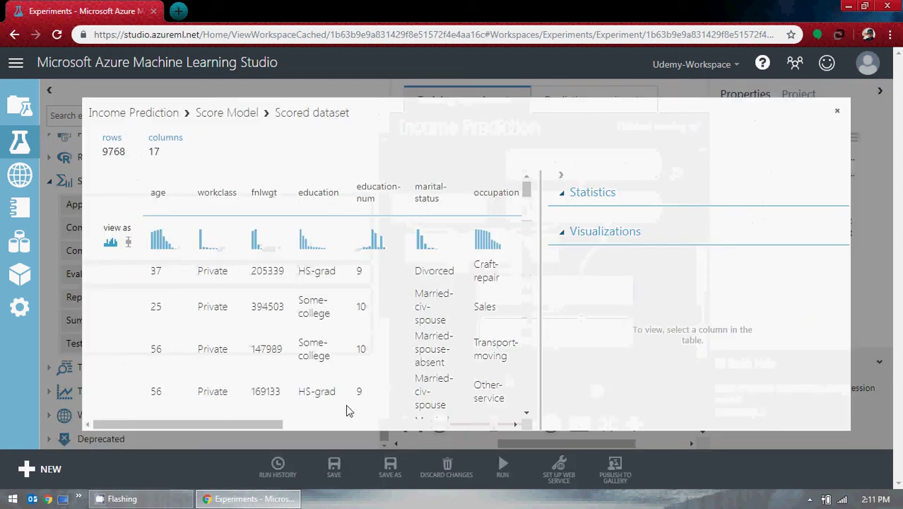
left_click_drag(262, 424, 536, 428)
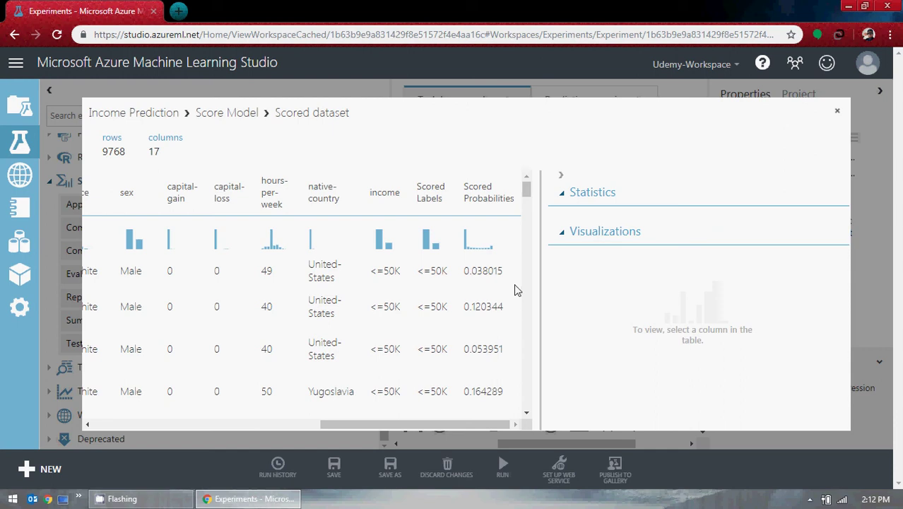
left_click(837, 111)
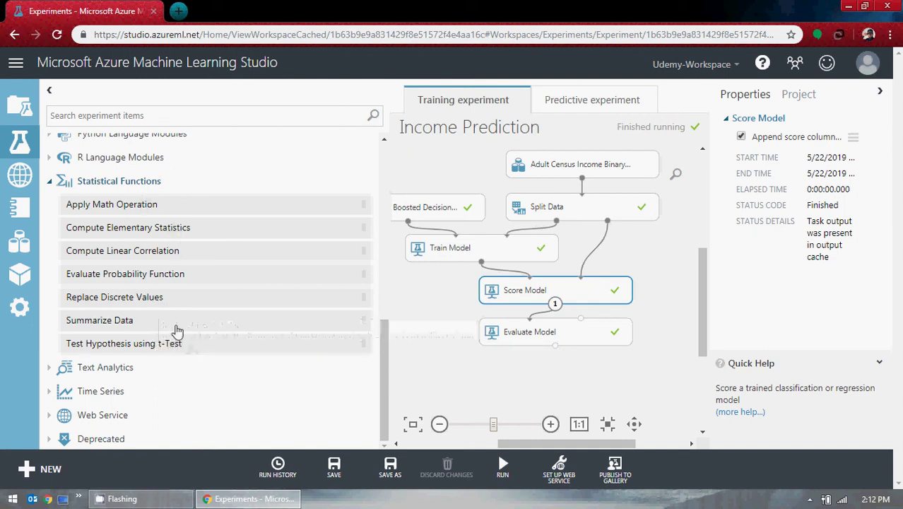
- Collapse the Statistical Functions group, and examine all the modules in the Text Analytics group before collapsing it too
left_click(47, 182)
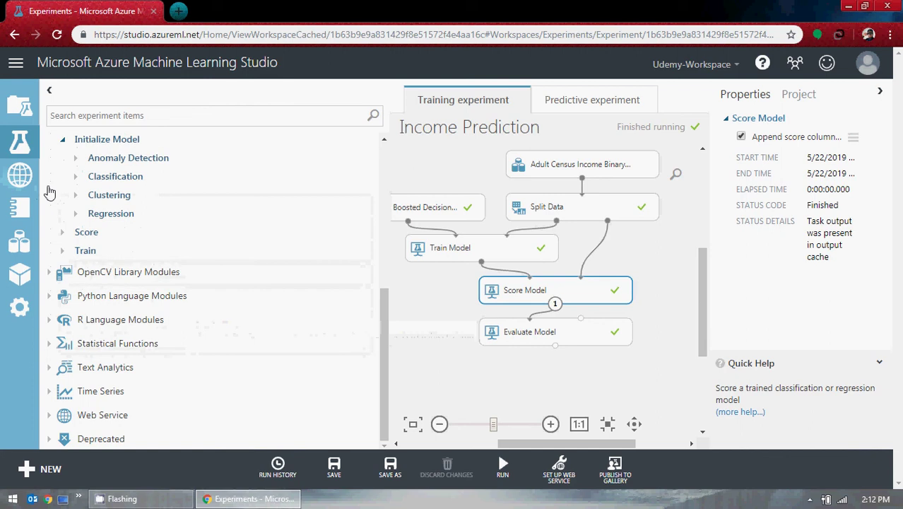
left_click(48, 367)
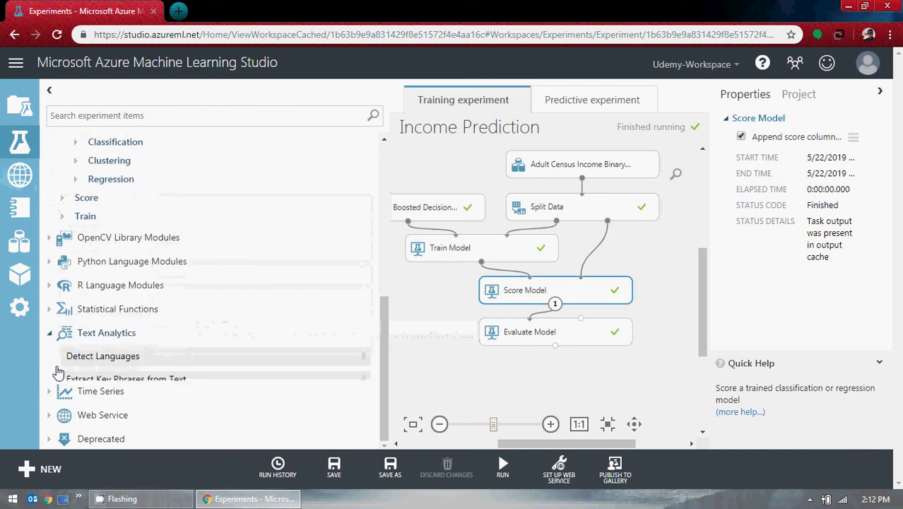
scroll(210, 298, "down", 1)
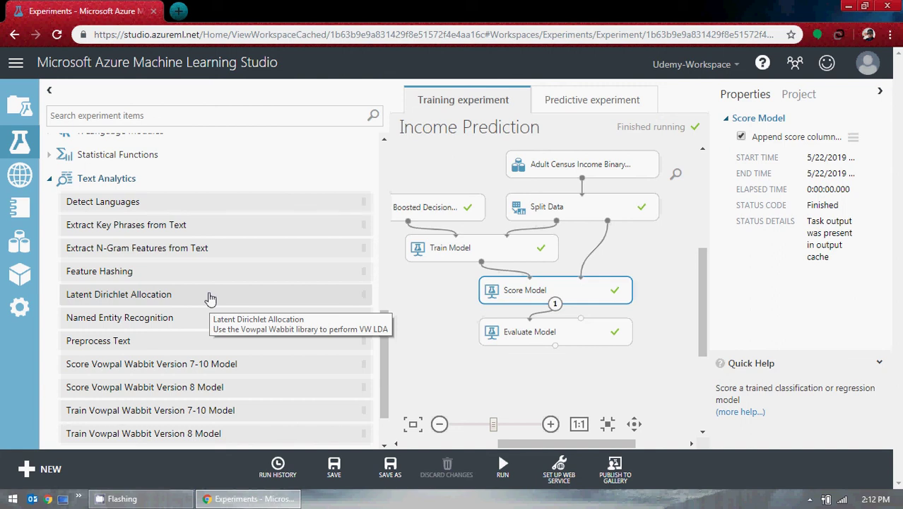
scroll(210, 298, "down", 2)
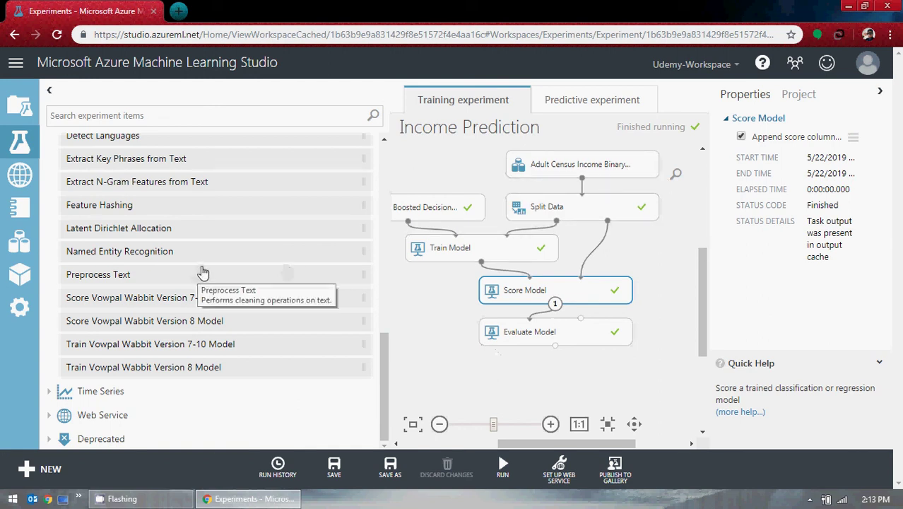
scroll(201, 271, "up", 2)
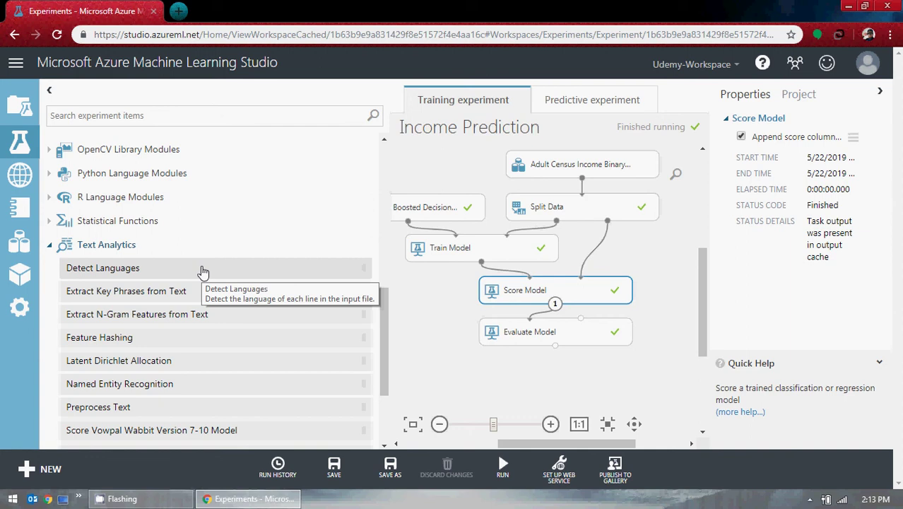
scroll(202, 272, "down", 1)
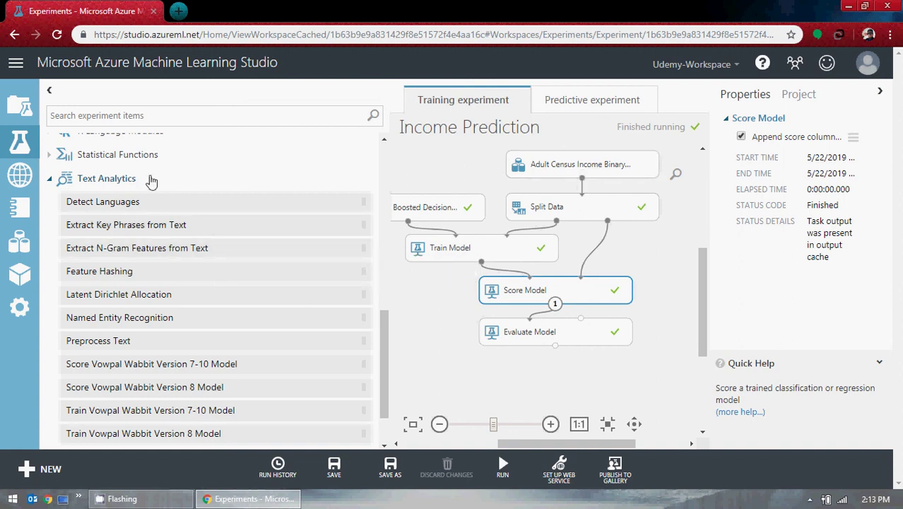
scroll(141, 236, "down", 1)
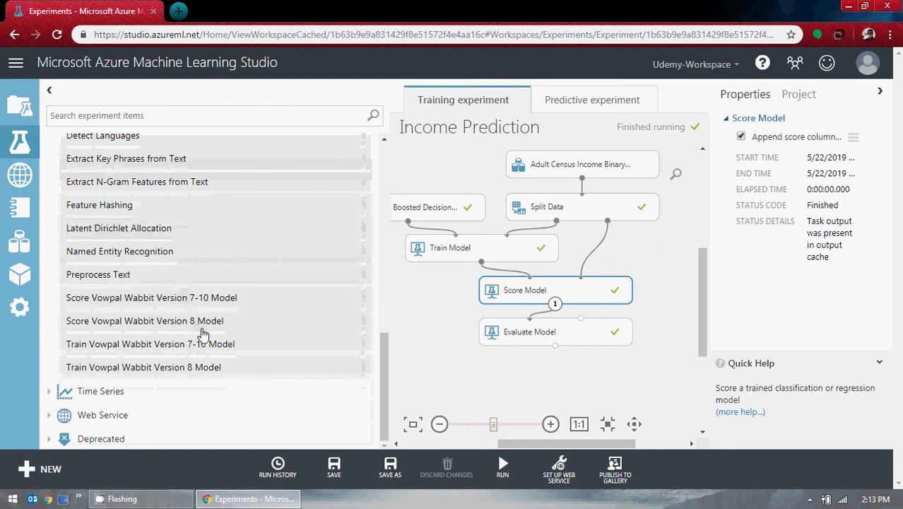
scroll(49, 314, "up", 3)
left_click(51, 316)
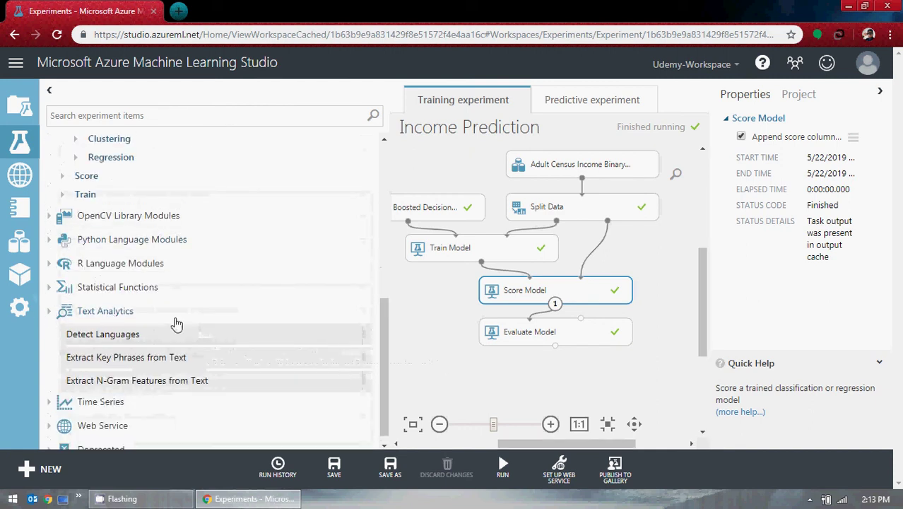
- Look at the Time Series group's module, collapse the group, and expand the Web Service group
left_click(60, 396)
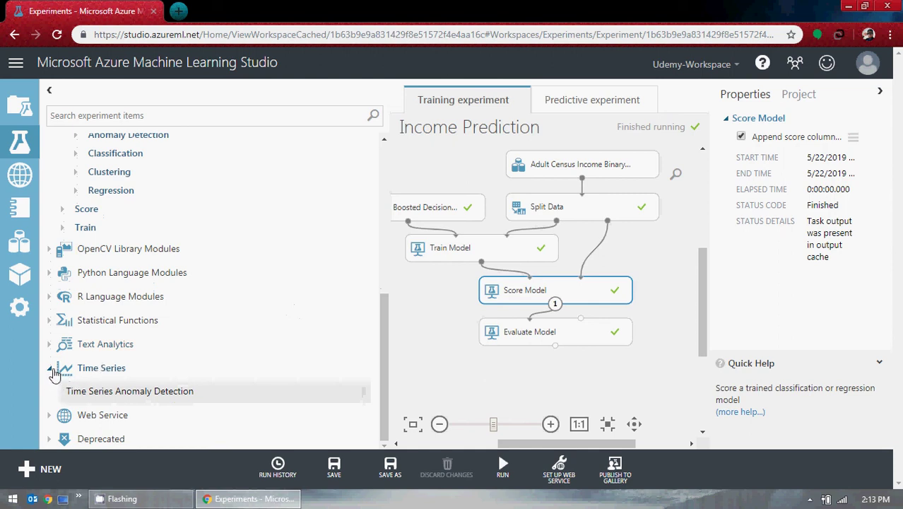
left_click(51, 370)
left_click(50, 417)
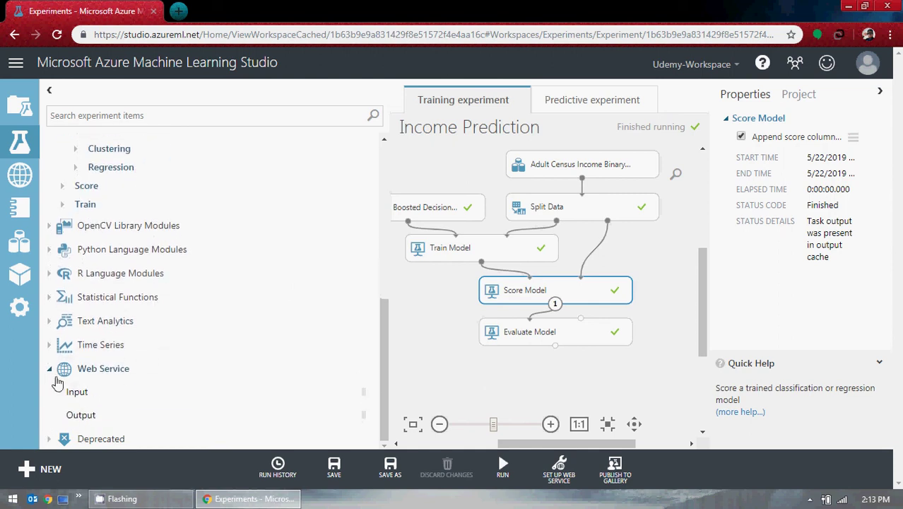
- Collapse the Web Service group, look through the Deprecated modules, and collapse the Deprecated and Machine Learning groups
left_click(51, 372)
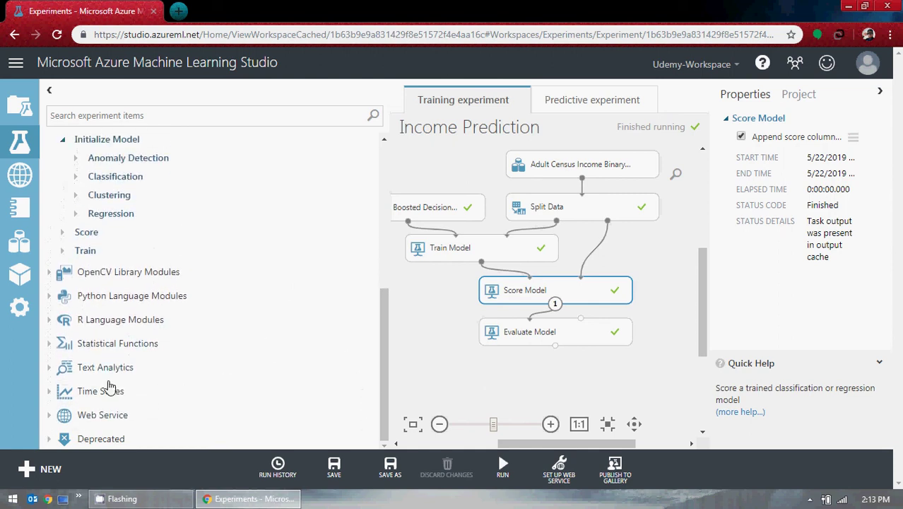
left_click(49, 438)
scroll(245, 330, "down", 2)
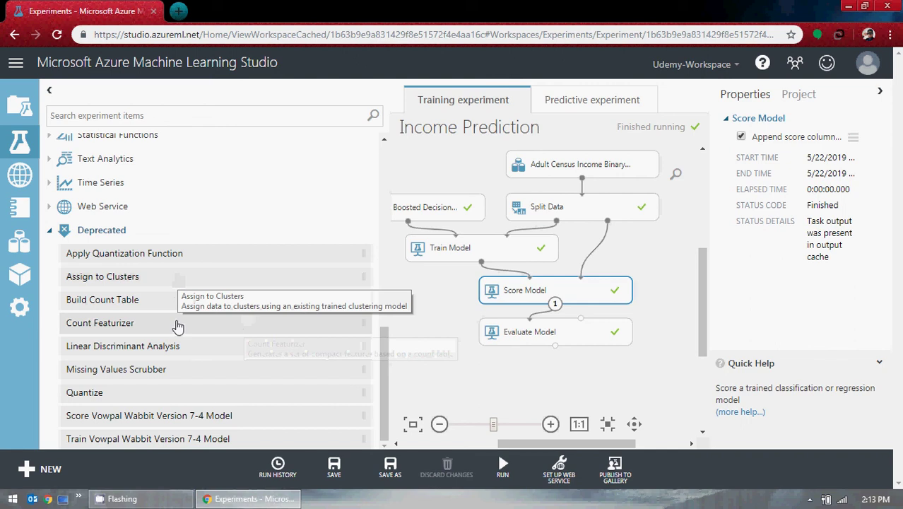
left_click(51, 233)
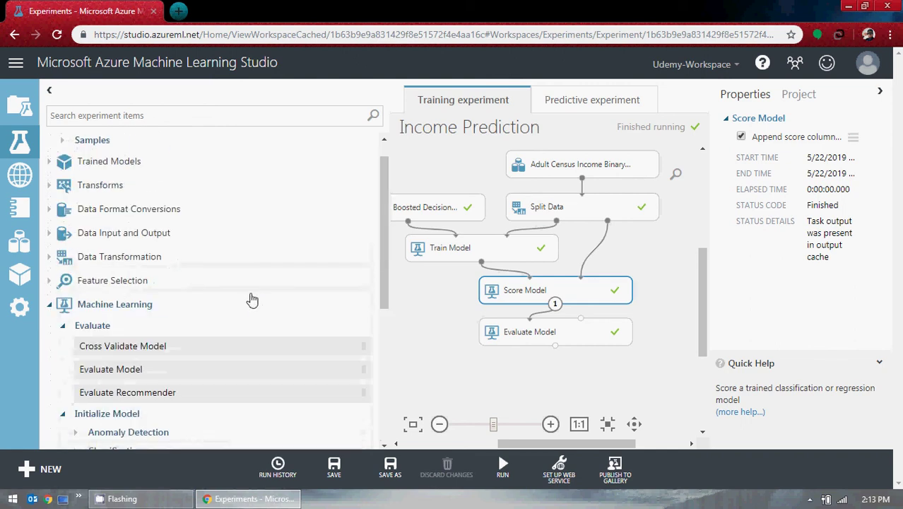
left_click(50, 330)
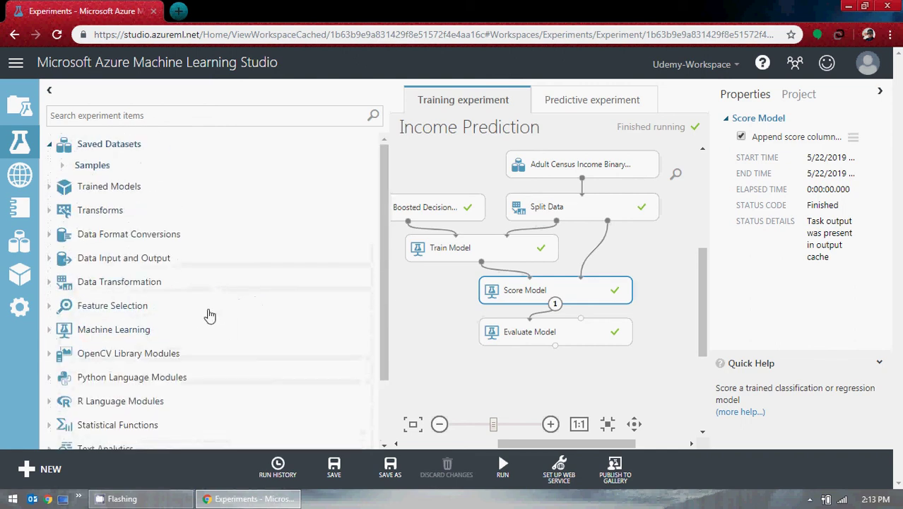
scroll(203, 325, "down", 2)
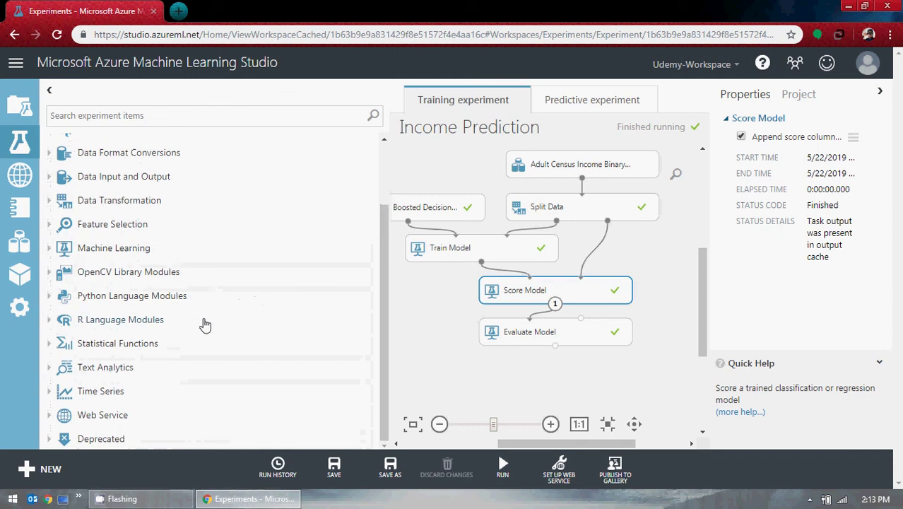
scroll(203, 325, "up", 3)
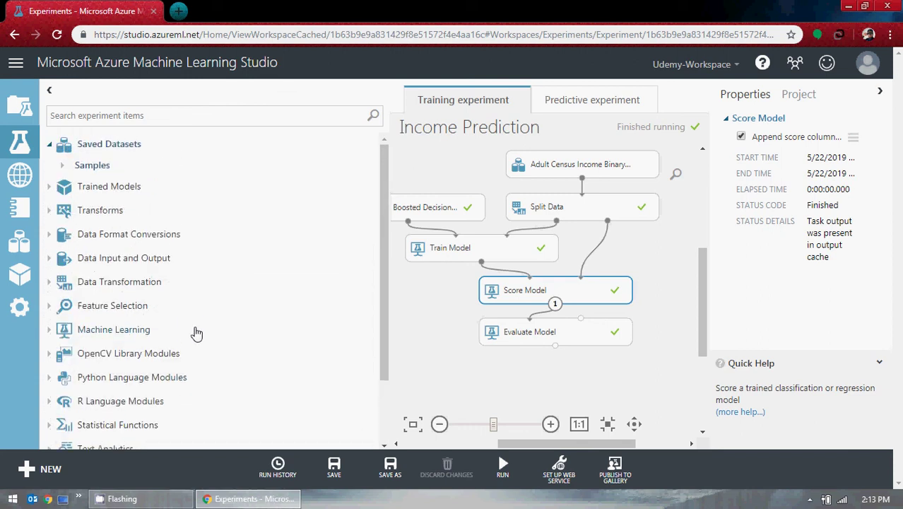
- View the contents of the Data Input and Output group and the Trained Models group, collapsing each after viewing
left_click(50, 258)
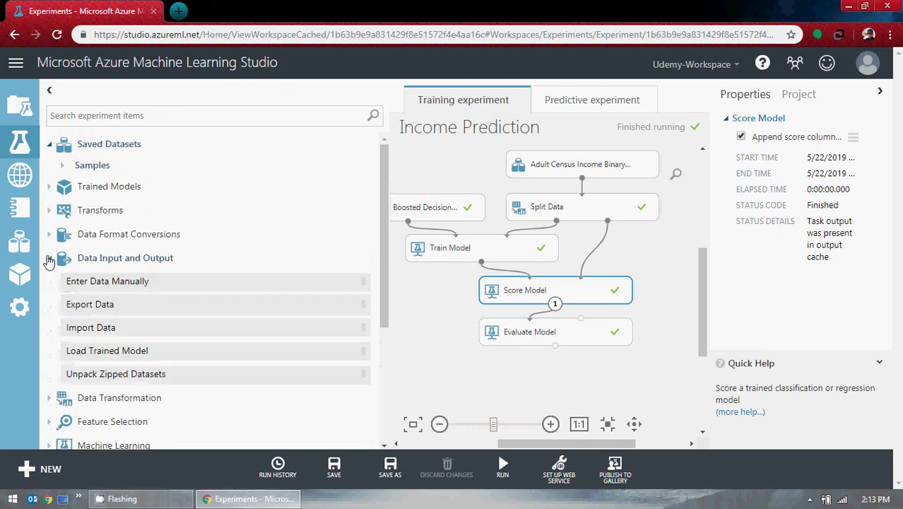
left_click(49, 258)
left_click(50, 187)
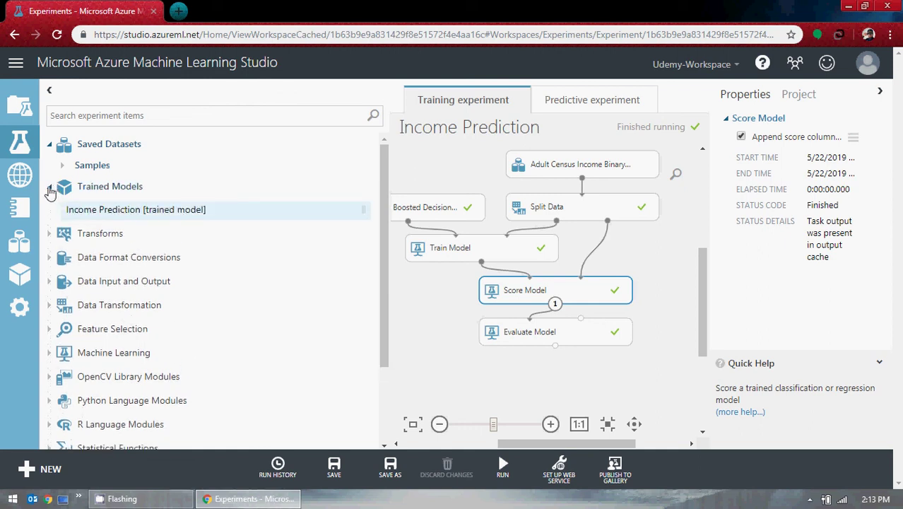
left_click(50, 187)
- Browse the sample datasets under Saved Datasets, and collapse both the Samples list and the Saved Datasets group
left_click(62, 165)
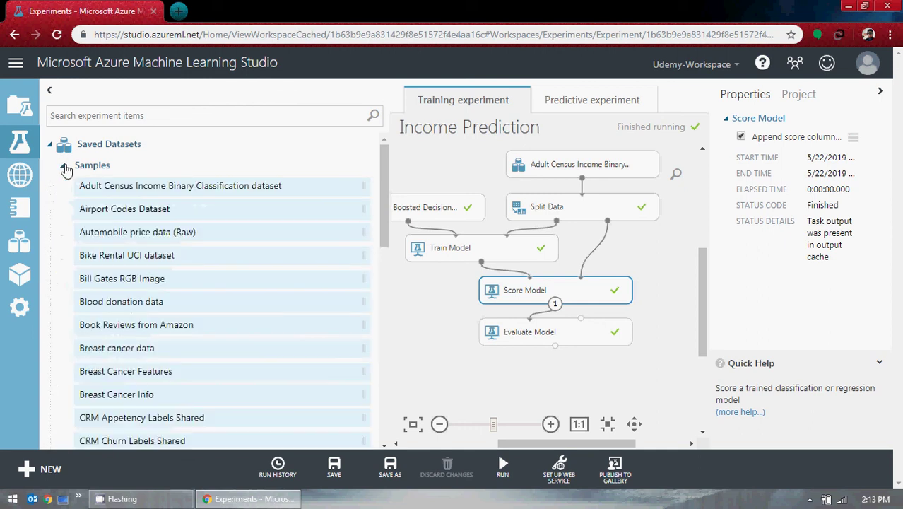
scroll(171, 199, "down", 9)
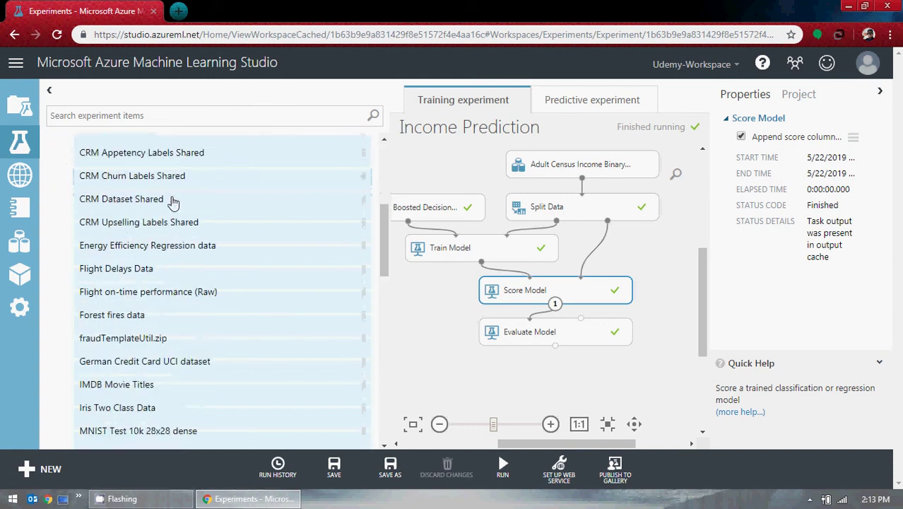
scroll(171, 199, "up", 10)
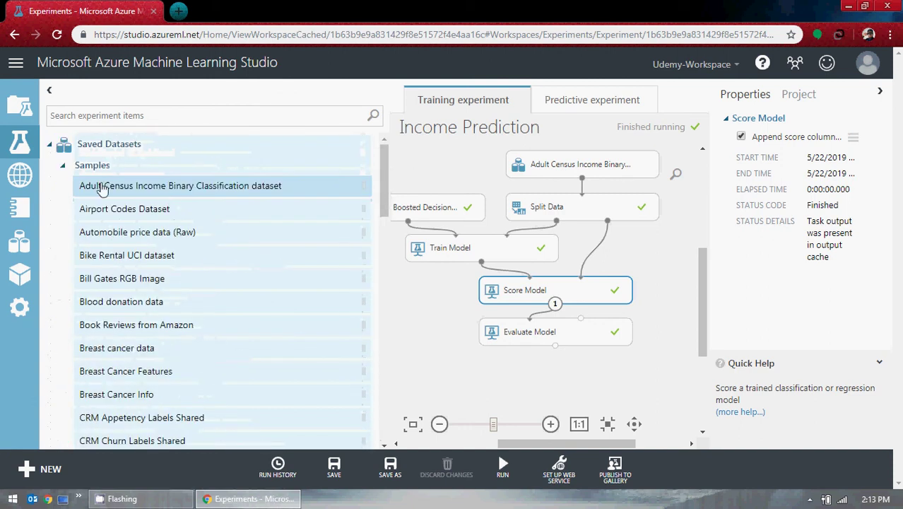
left_click(62, 166)
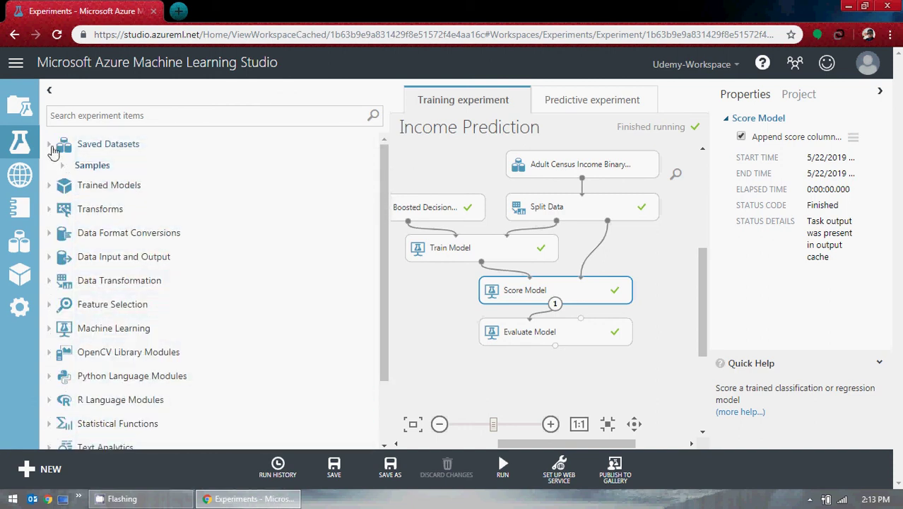
left_click(50, 145)
- Examine the items in the Transforms, Data Format Conversions, and Data Input and Output groups, collapsing each one after viewing
left_click(49, 192)
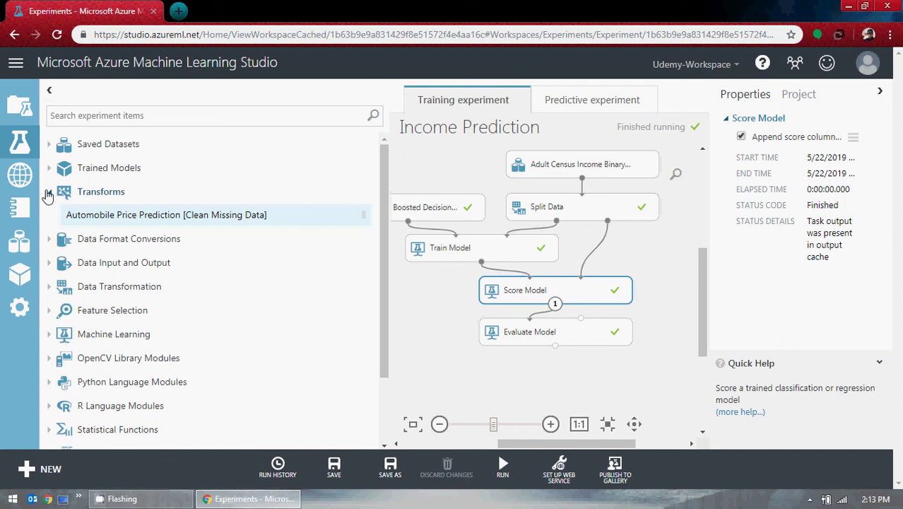
left_click(49, 194)
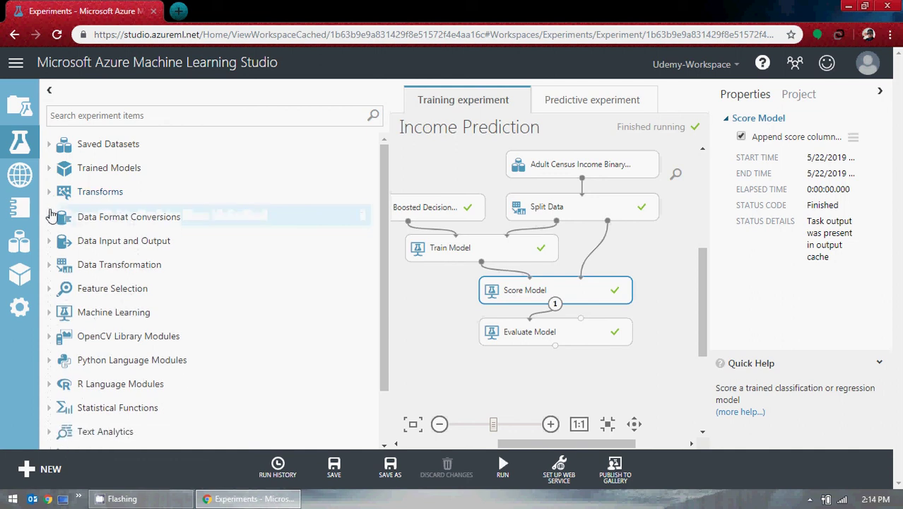
left_click(49, 216)
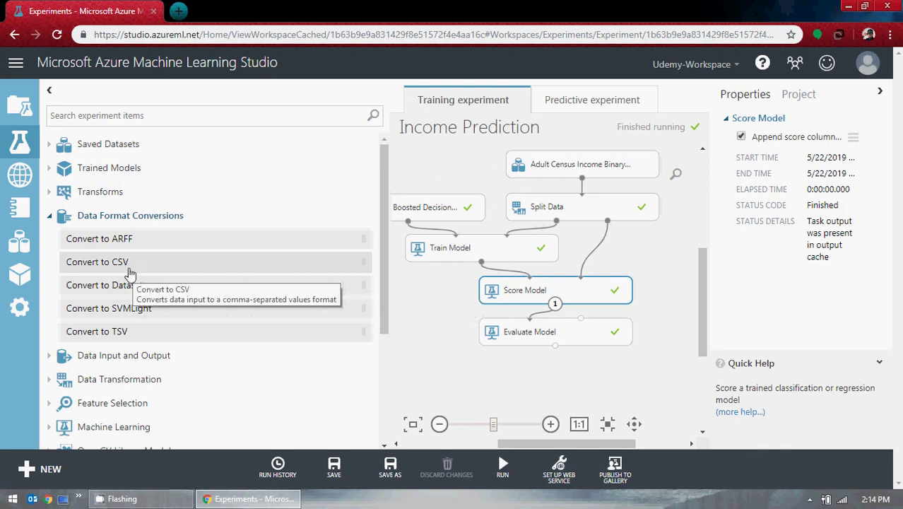
left_click(49, 220)
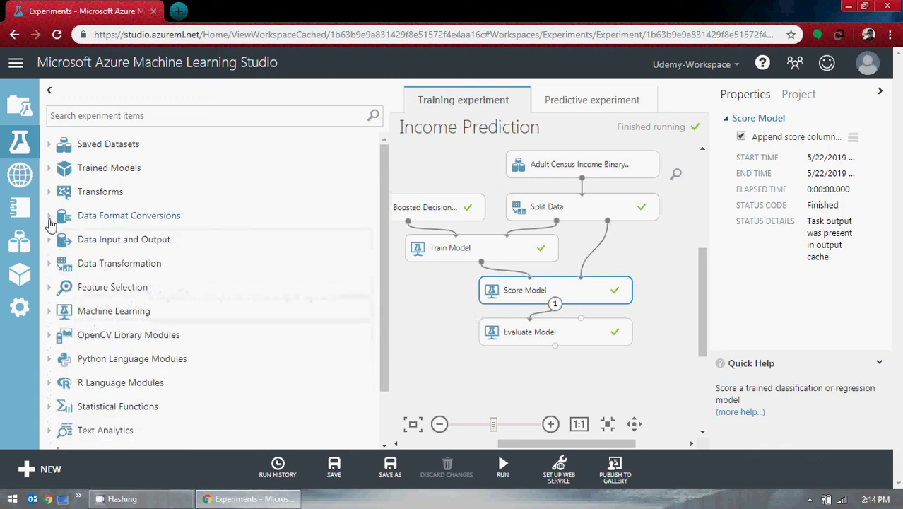
left_click(49, 242)
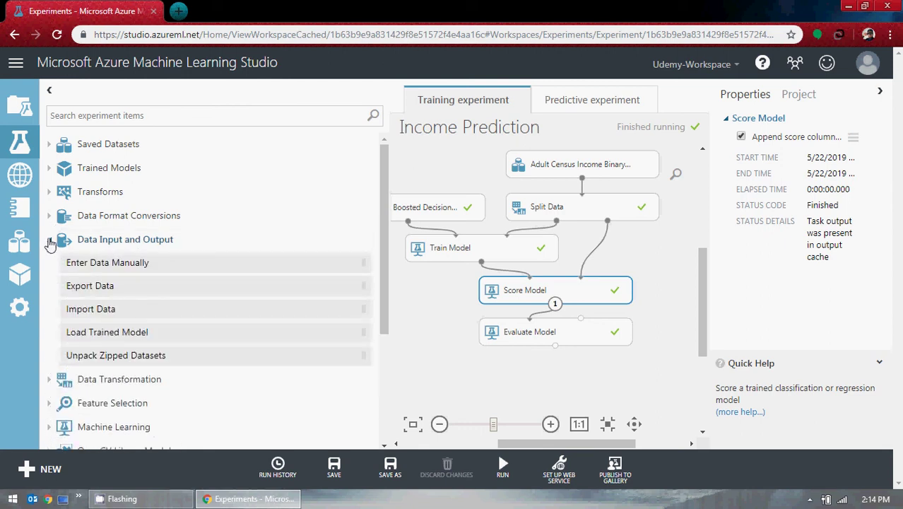
left_click(50, 242)
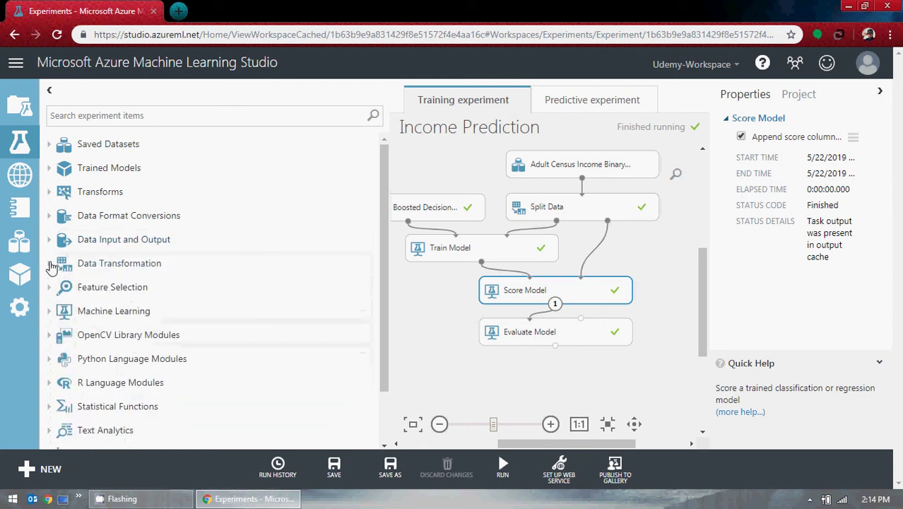
- Expand the Data Transformation group and examine the modules in its Filter subgroup
left_click(50, 265)
scroll(279, 313, "down", 2)
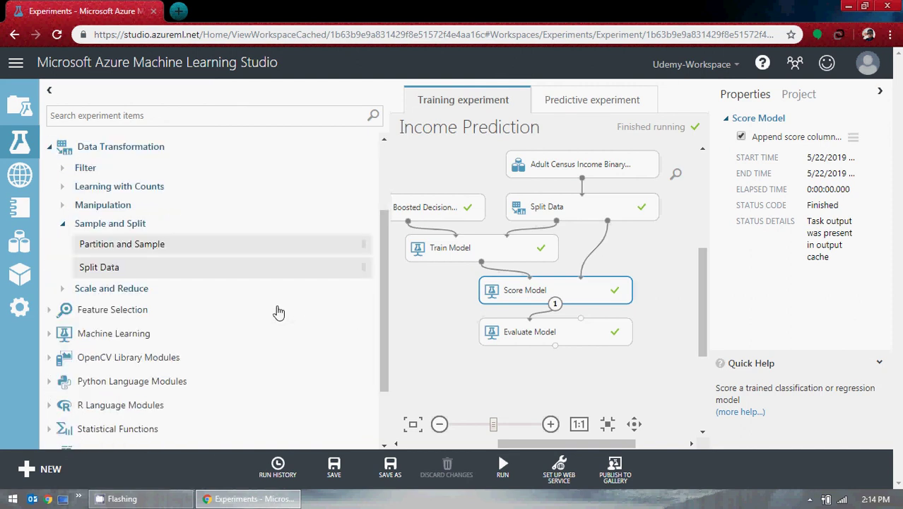
scroll(259, 304, "up", 3)
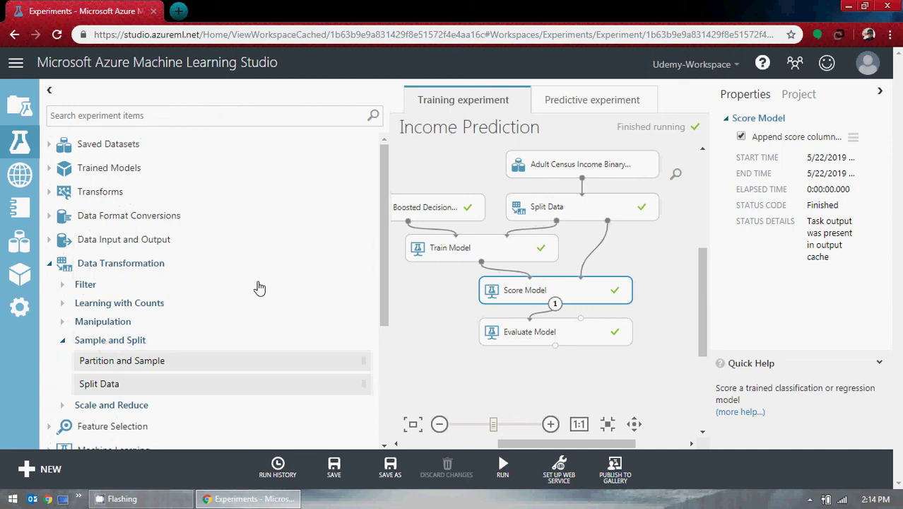
left_click(64, 288)
scroll(178, 291, "down", 3)
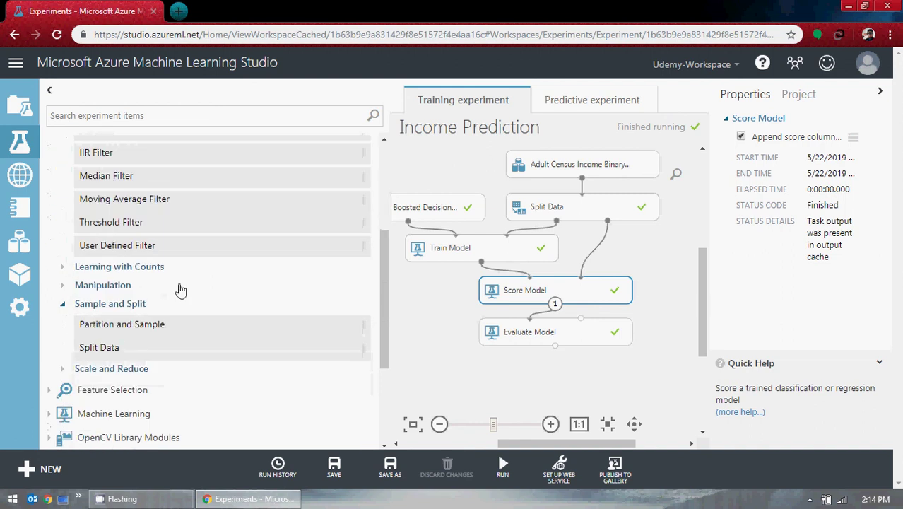
scroll(179, 291, "up", 2)
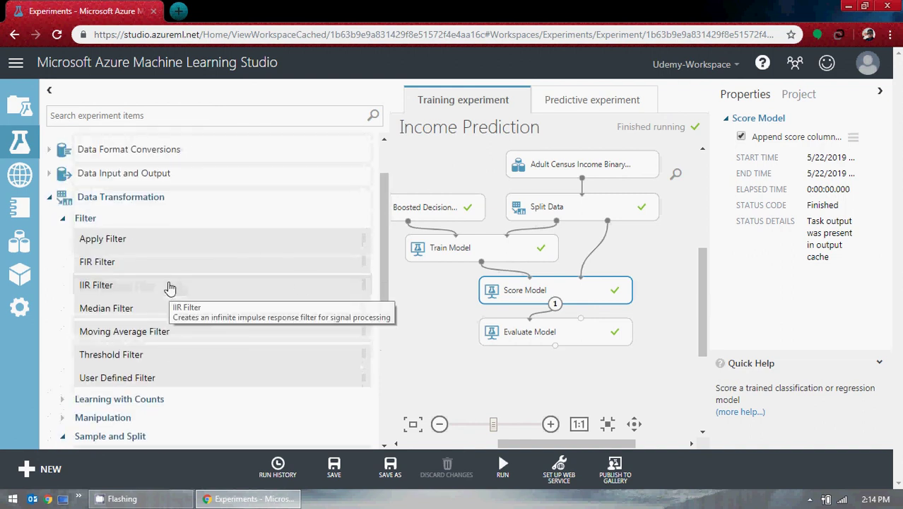
- Visualize the Adult Census Income dataset, look through its rows and columns, and close the visualization
right_click(582, 178)
left_click(629, 216)
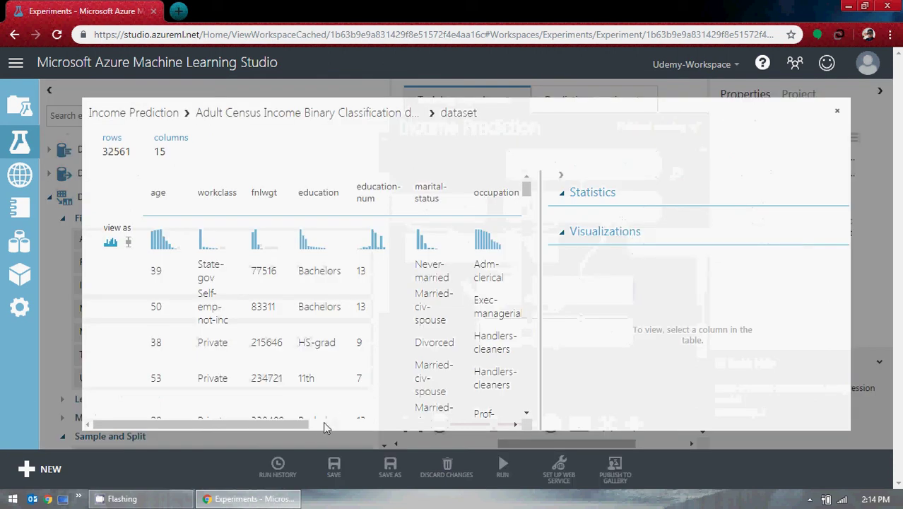
left_click_drag(305, 425, 329, 425)
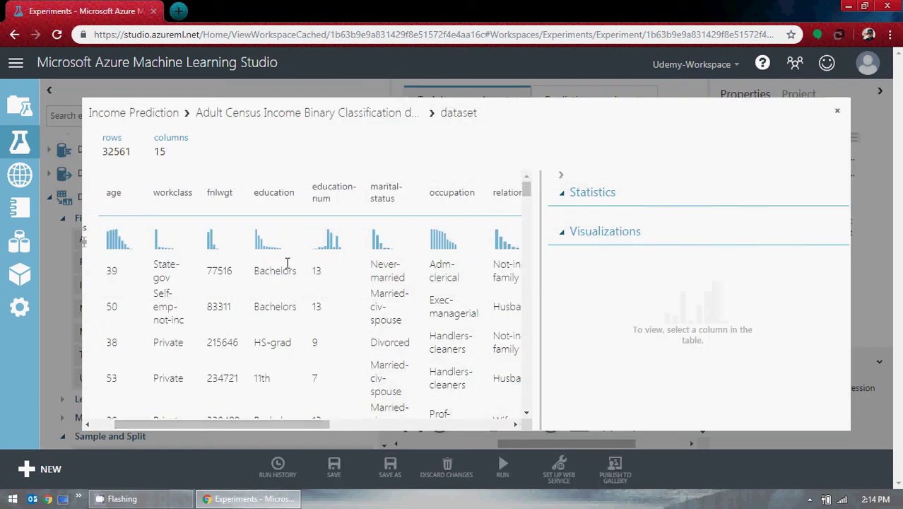
scroll(288, 262, "down", 3)
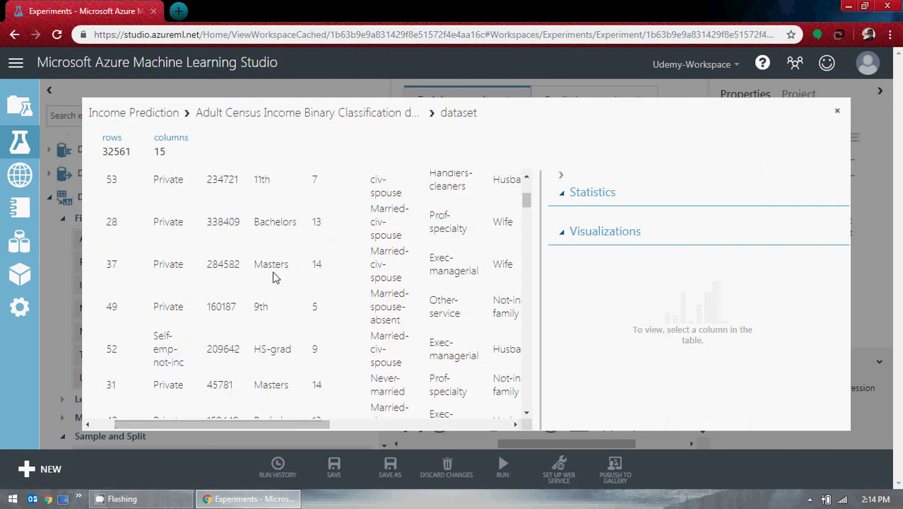
scroll(275, 278, "down", 9)
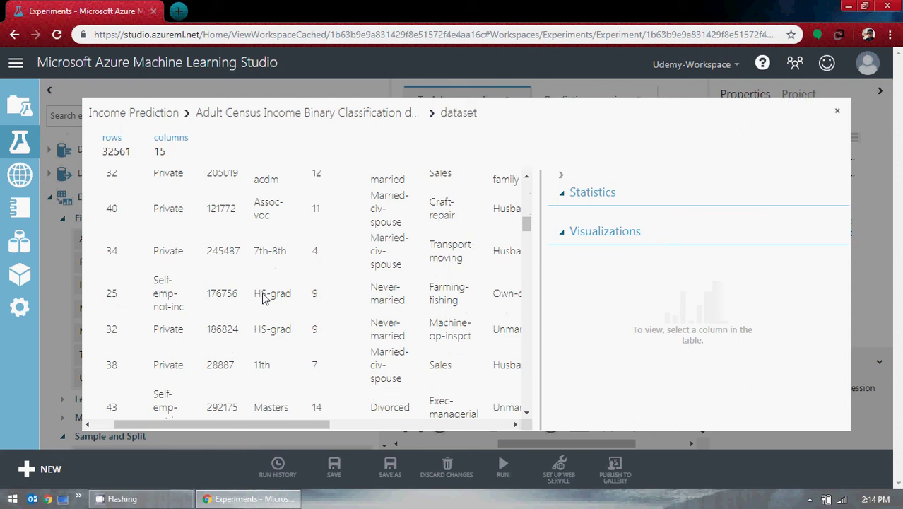
scroll(263, 298, "down", 12)
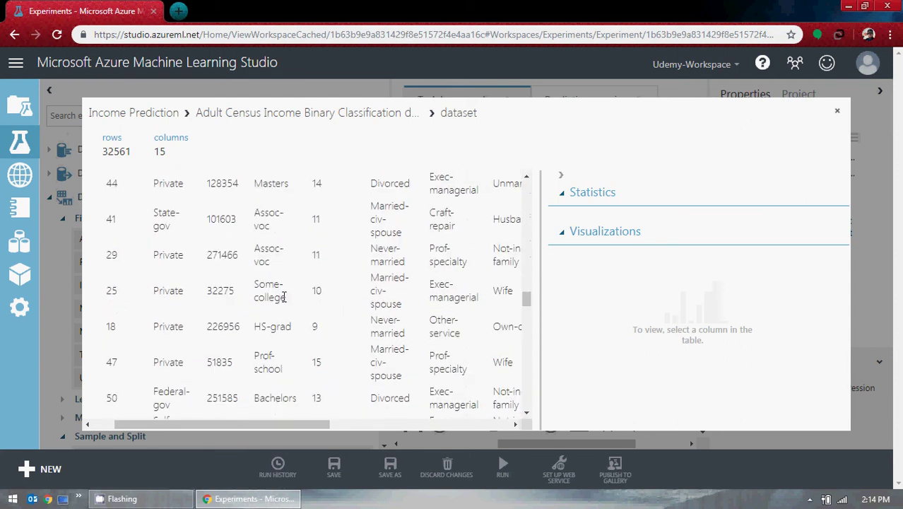
scroll(284, 297, "down", 12)
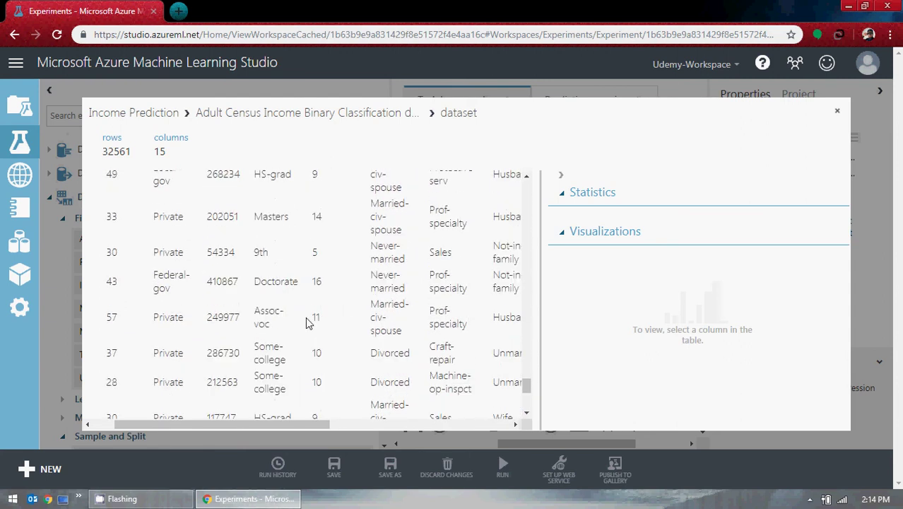
left_click(837, 111)
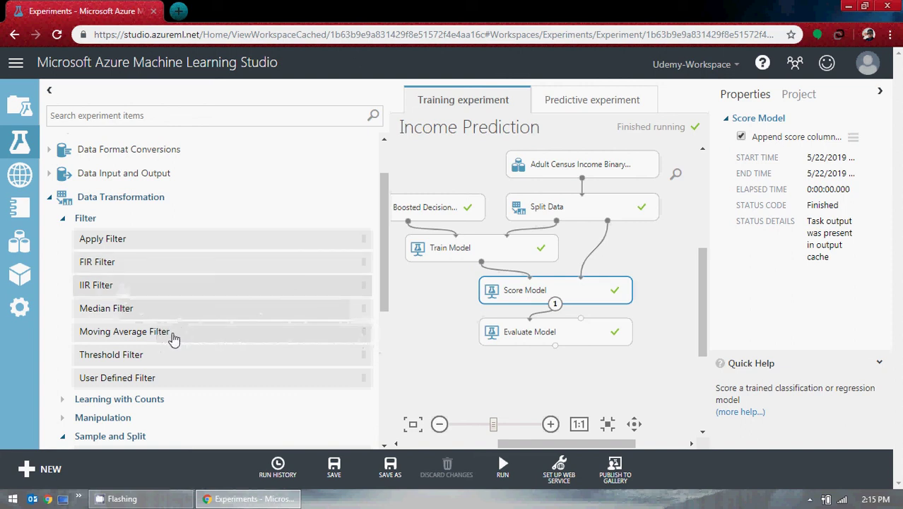
- Collapse the Filter subgroup, and view the Learning with Counts modules before collapsing them too
left_click(68, 221)
left_click(64, 239)
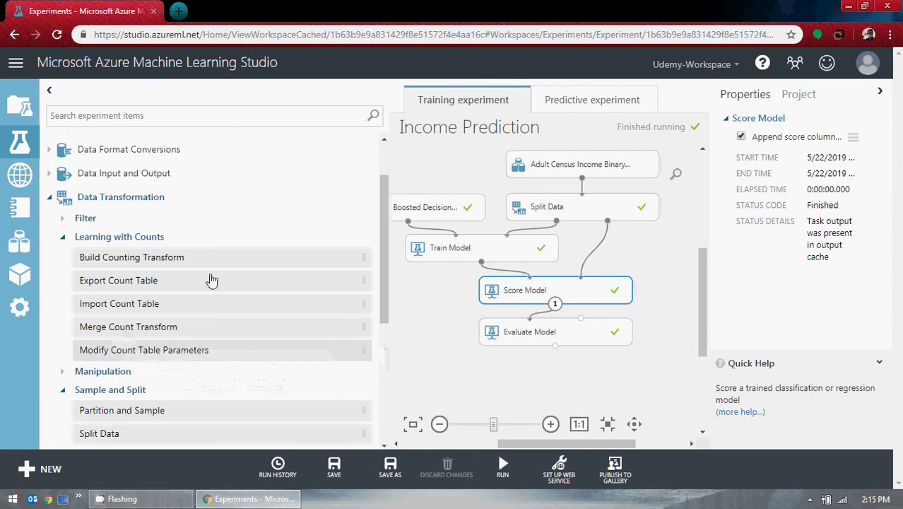
left_click(63, 237)
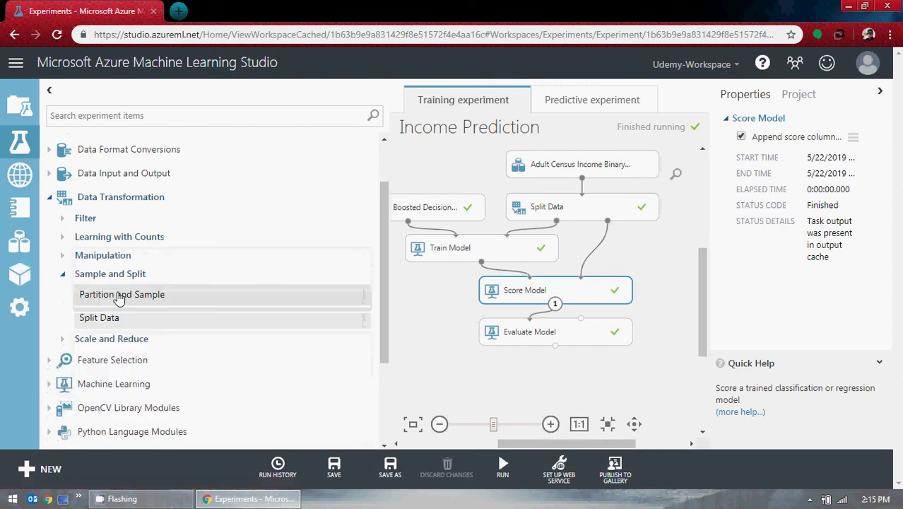
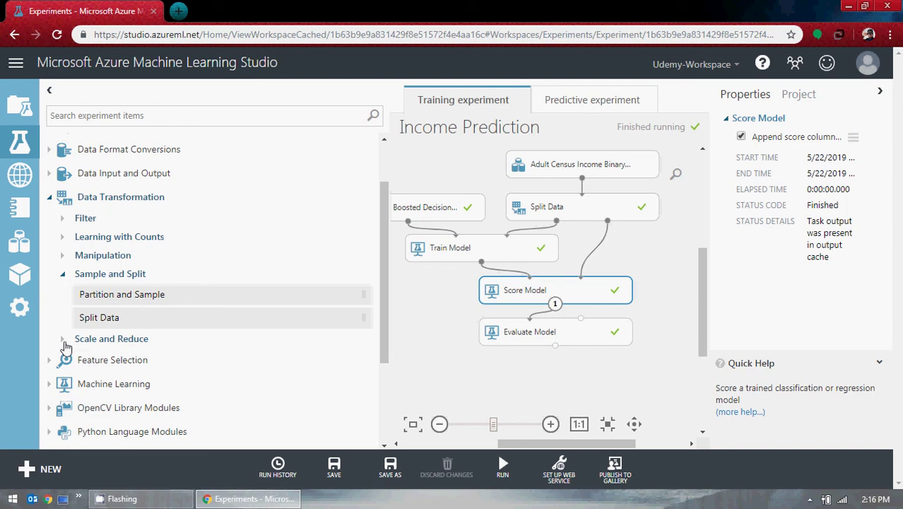
- View the Scale and Reduce and Feature Selection modules, and collapse both along with the Sample and Split subgroup
left_click(64, 339)
scroll(233, 296, "down", 1)
scroll(234, 296, "down", 1)
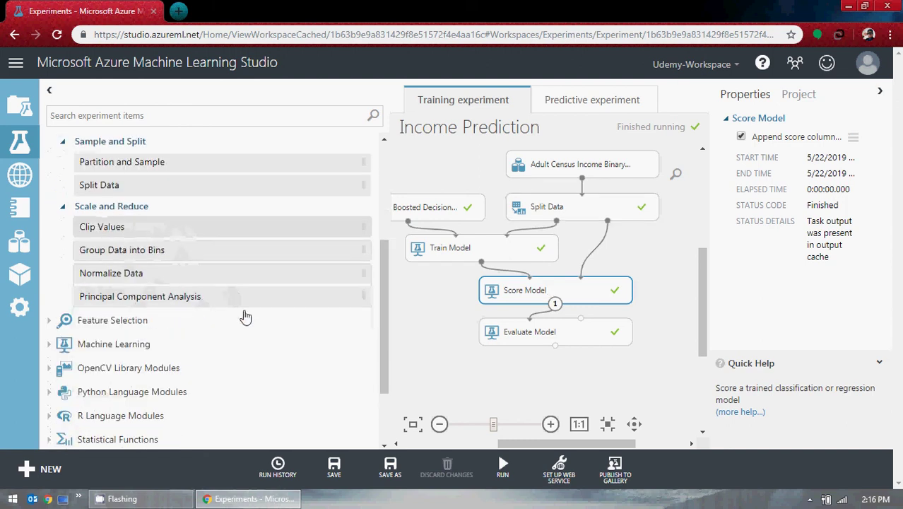
left_click(49, 322)
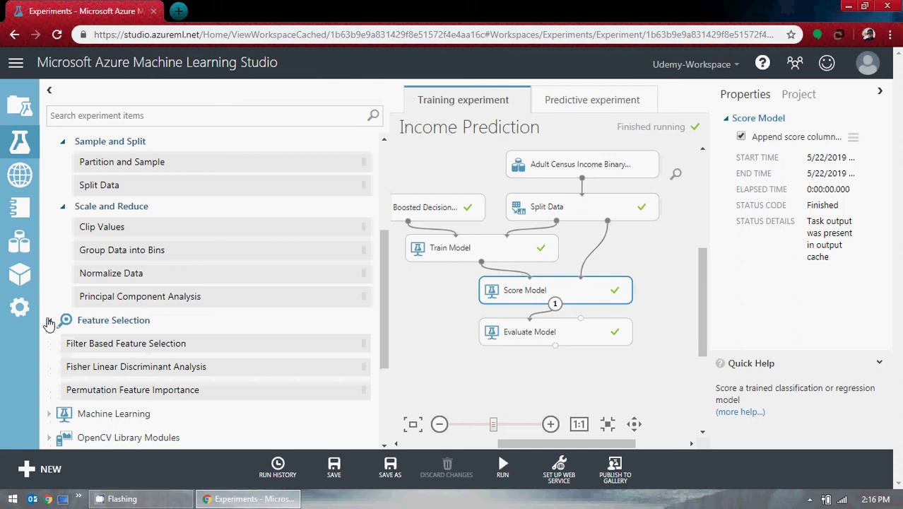
left_click(49, 323)
left_click(63, 206)
left_click(62, 142)
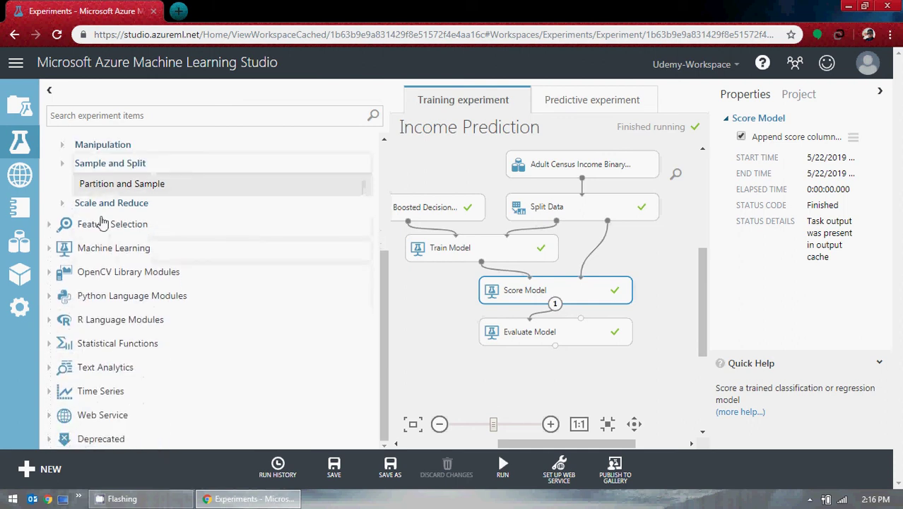
- Collapse the Data Transformation and Machine Learning groups, and narrow the module palette to give the experiment canvas more room
scroll(102, 226, "up", 3)
left_click(50, 264)
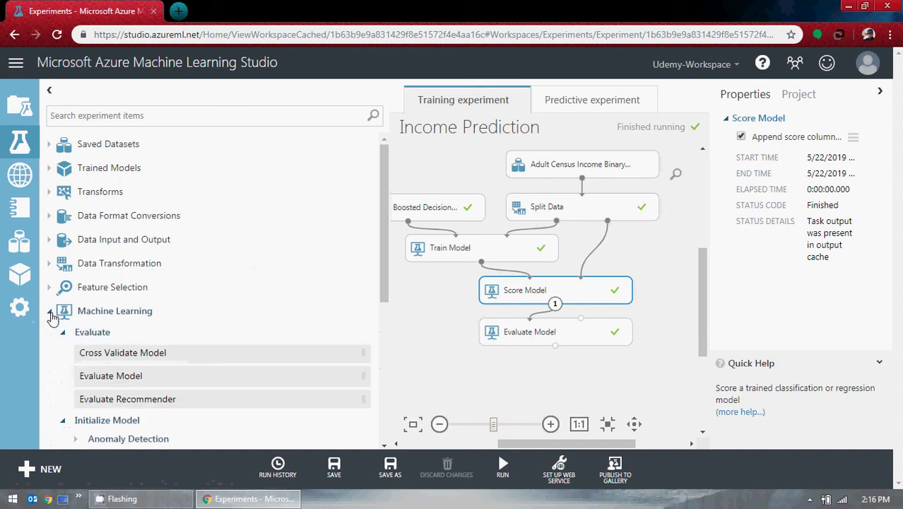
left_click(51, 314)
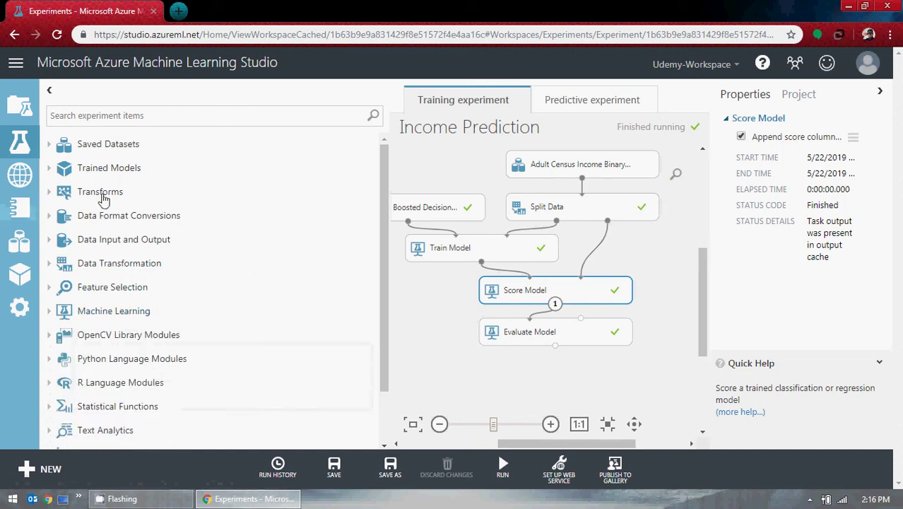
left_click_drag(383, 277, 201, 282)
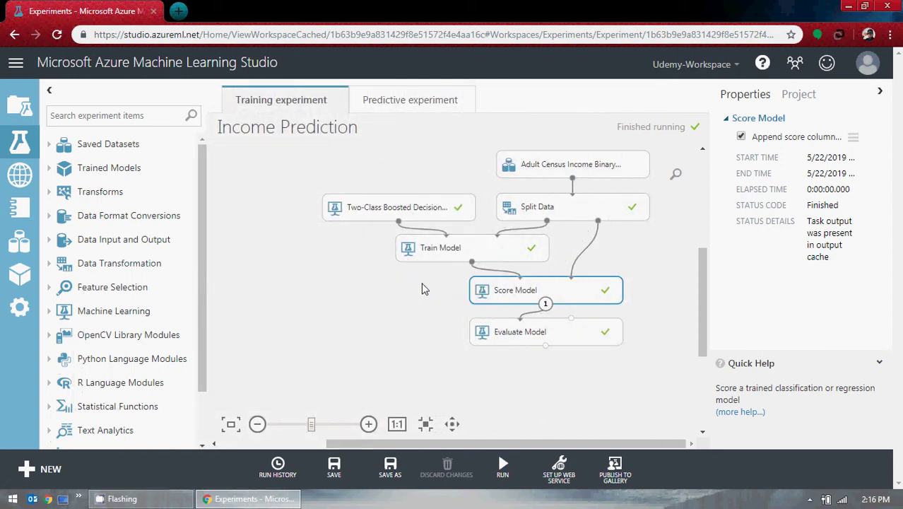
scroll(148, 226, "down", 2)
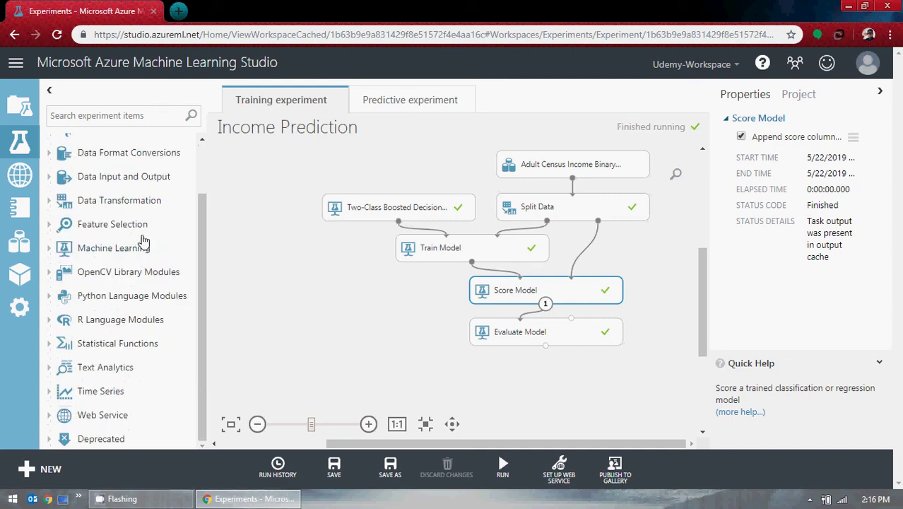
scroll(141, 241, "up", 2)
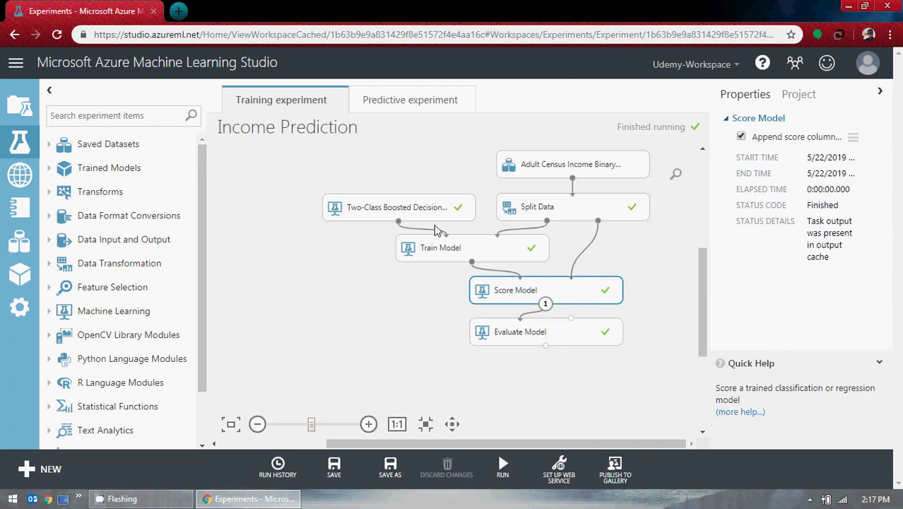
- Return to the experiments list and view the templates offered for a new experiment, closing them without creating one and minimizing the browser
left_click(19, 108)
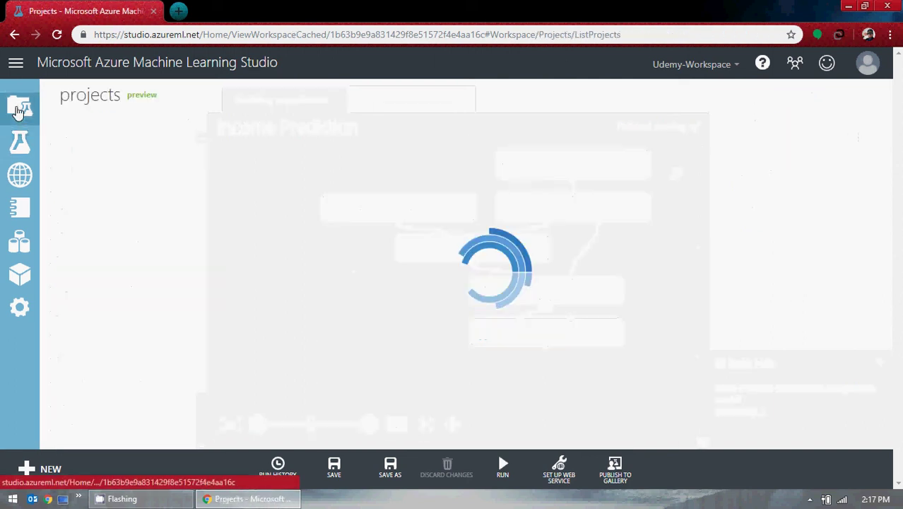
left_click(24, 154)
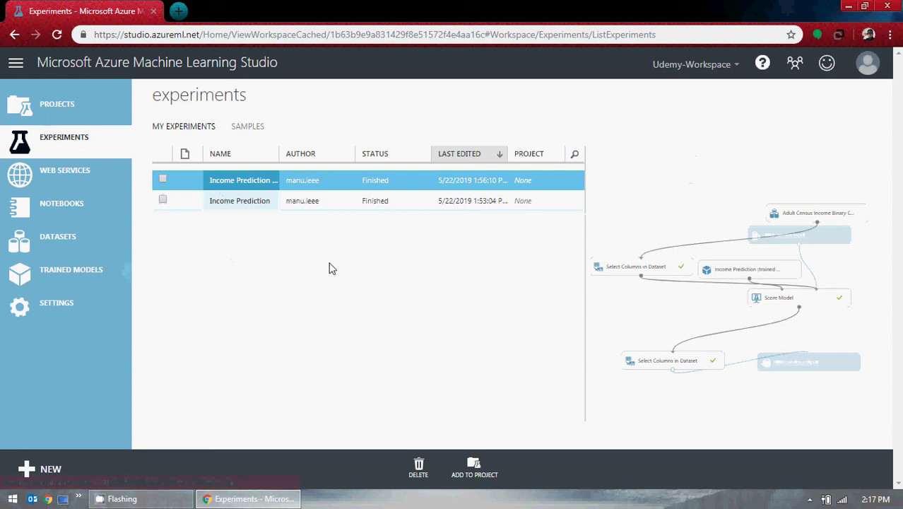
left_click(28, 475)
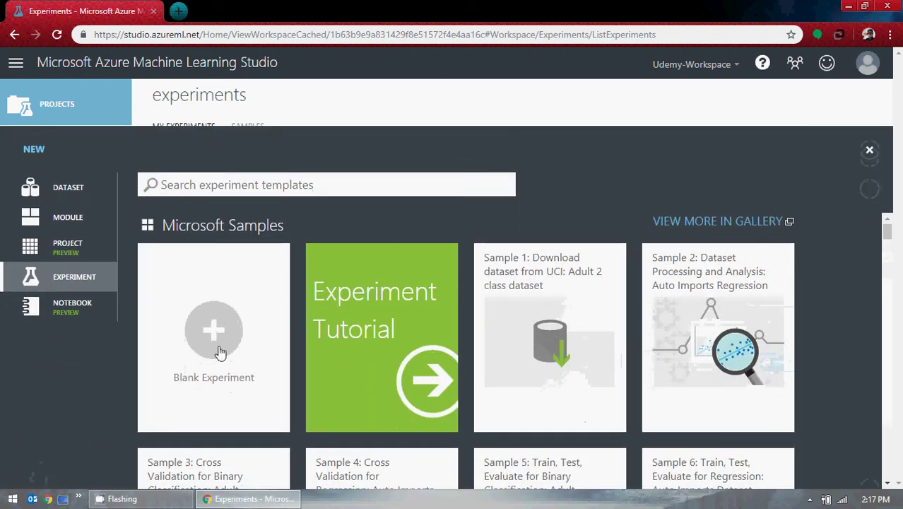
left_click(870, 150)
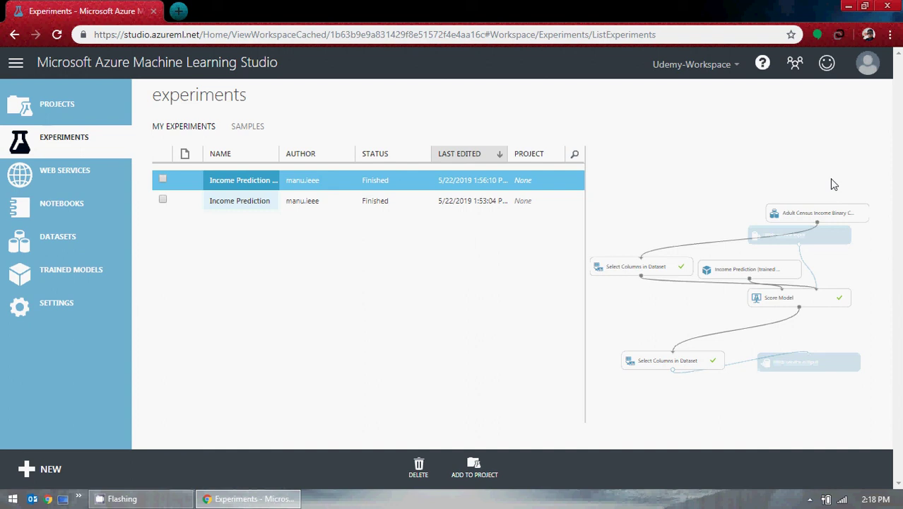
left_click(848, 7)
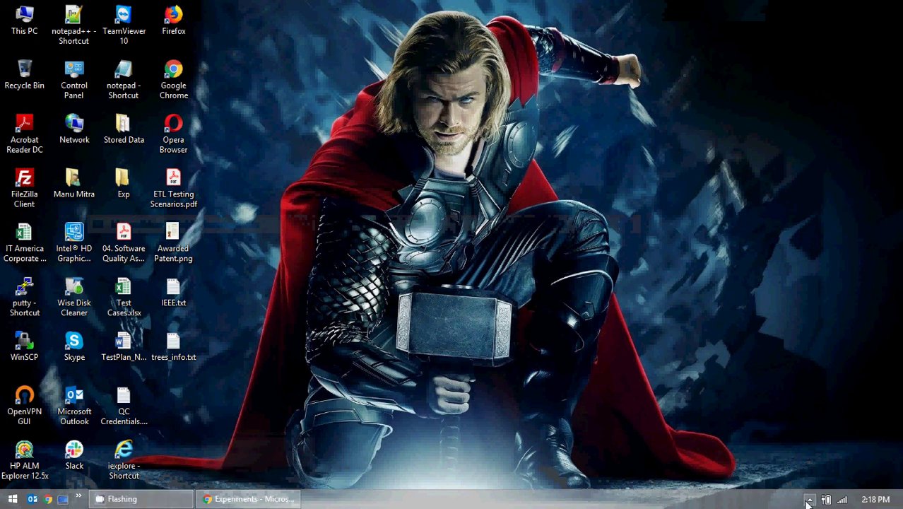